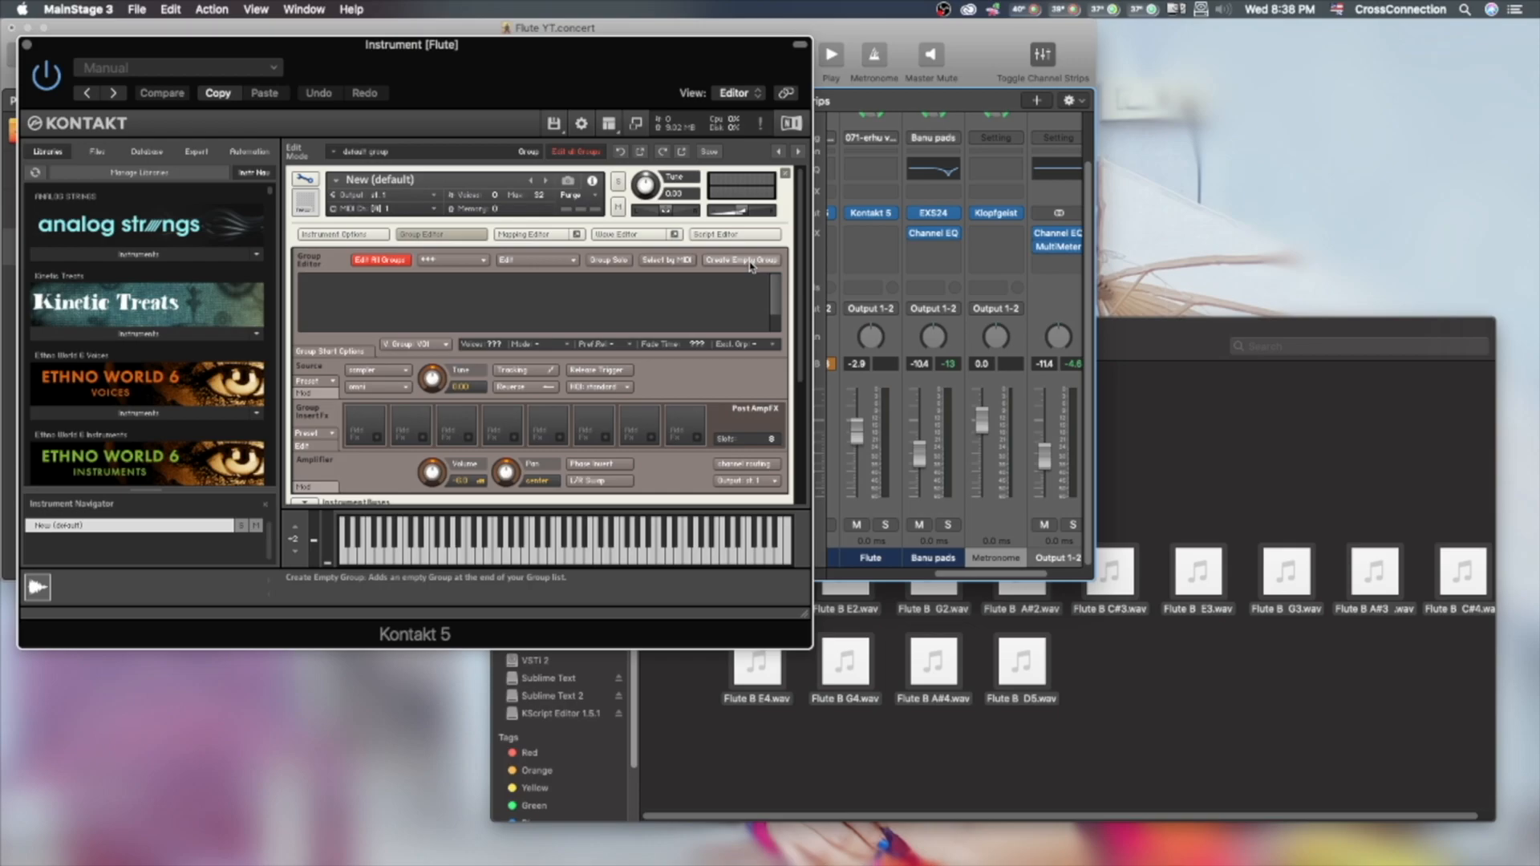
Create an empty group in the Group Editor and rename it Flute.
{"action": "left_click", "coordinate": [751, 261]}
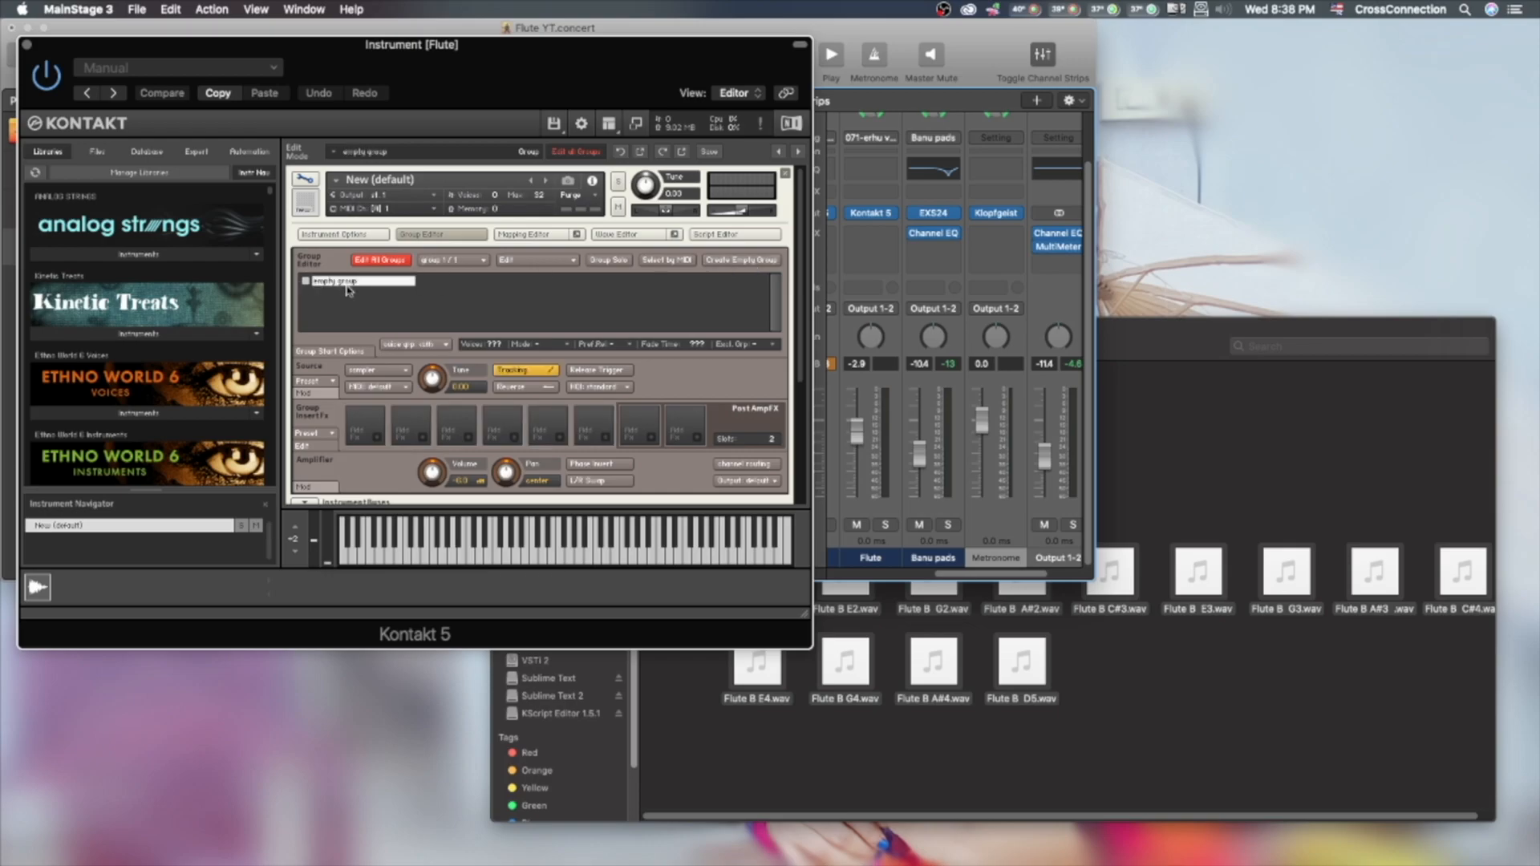
{"action": "double_click", "coordinate": [345, 282]}
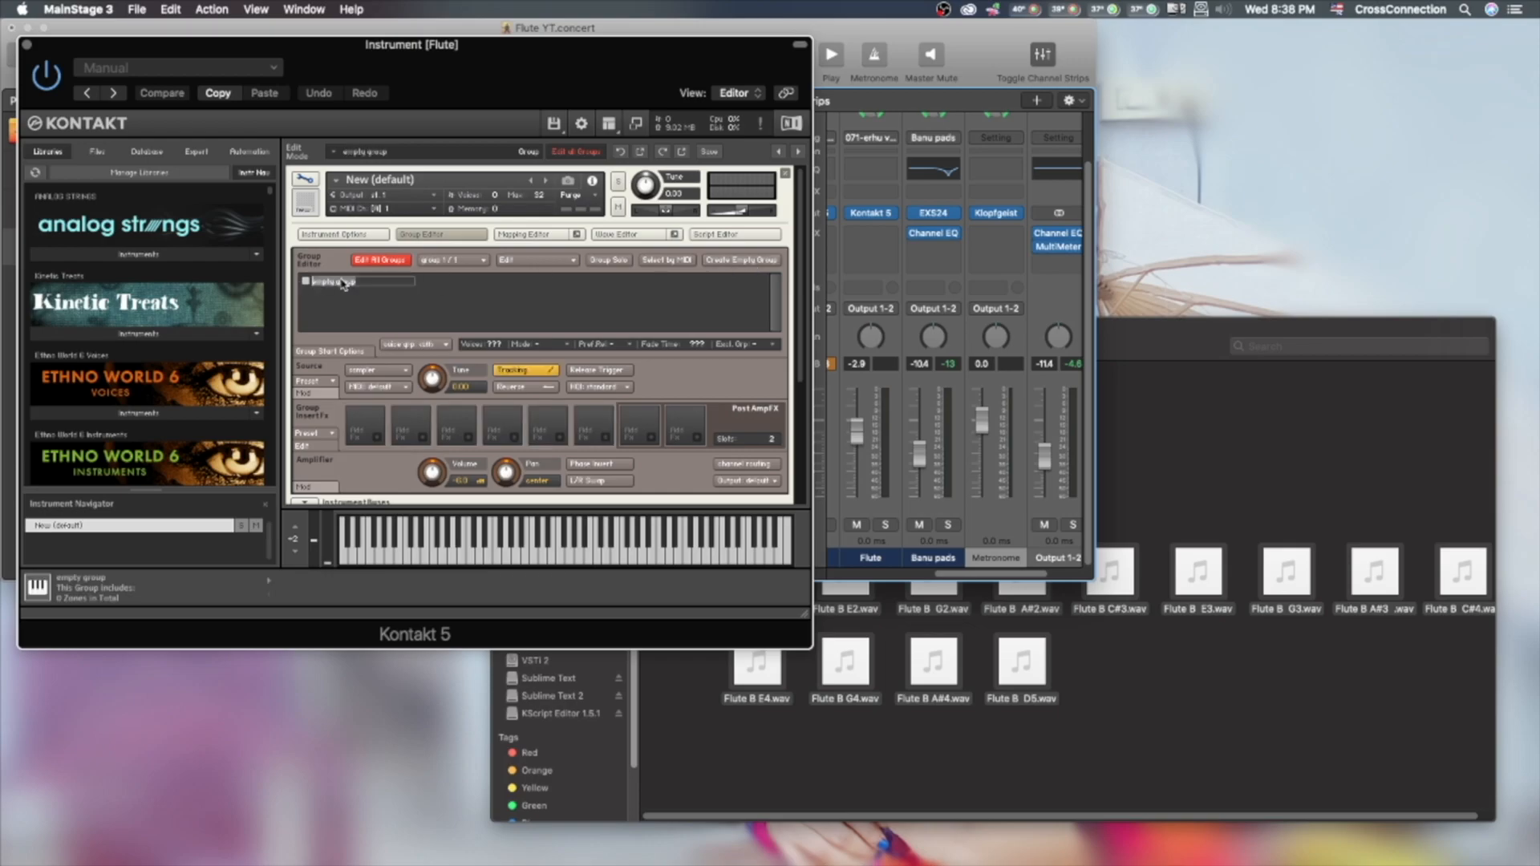
{"action": "type", "text": "Flute"}
{"action": "key", "text": "Return"}
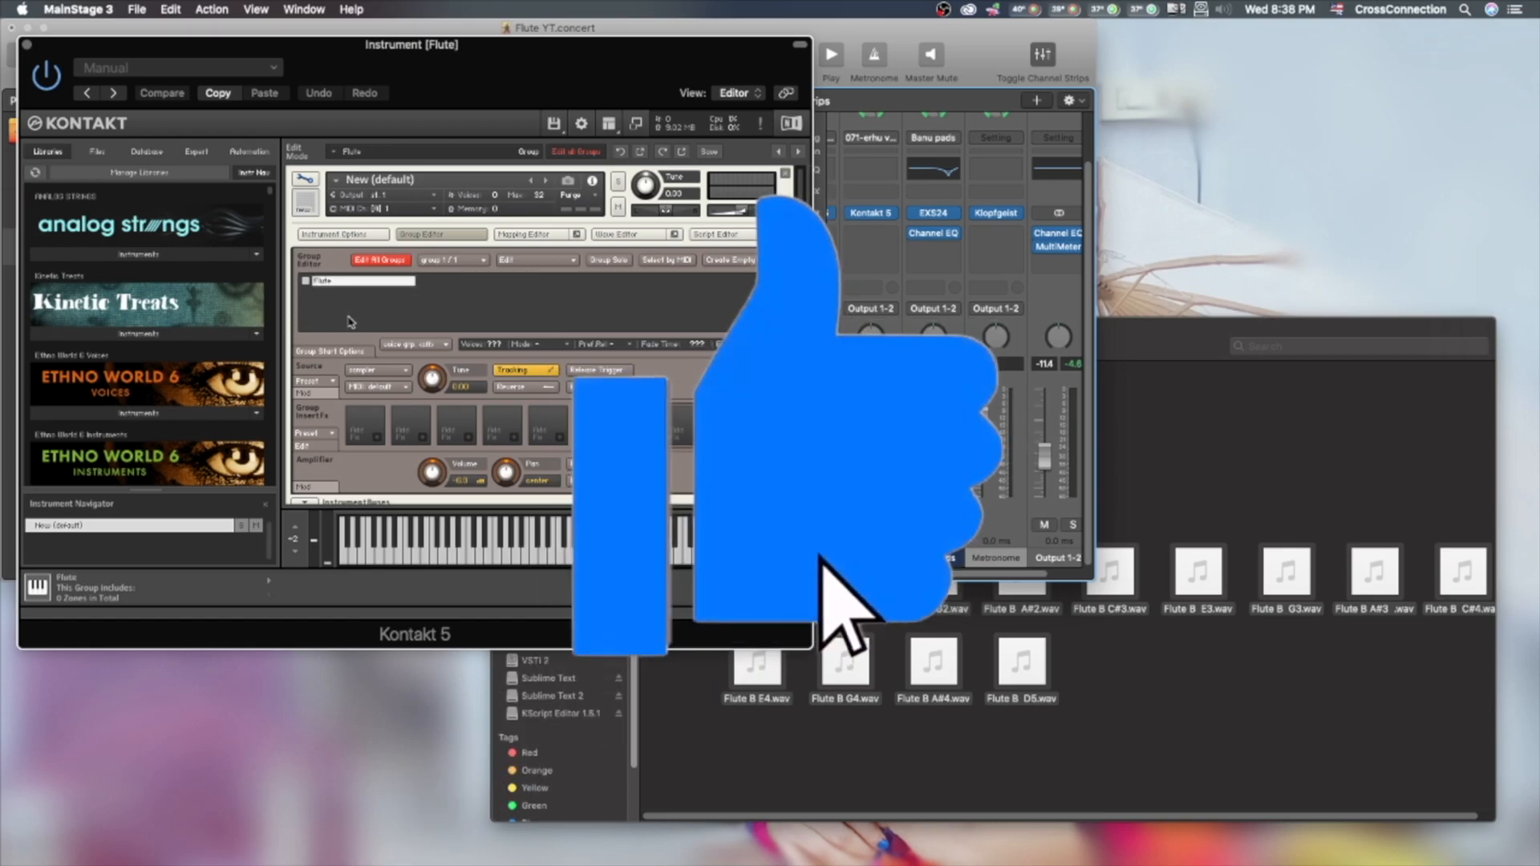
Show the Mapping Editor and load all the wav files from the Flute B Samples folder into it as zones.
{"action": "left_click", "coordinate": [433, 235]}
{"action": "left_click", "coordinate": [523, 234]}
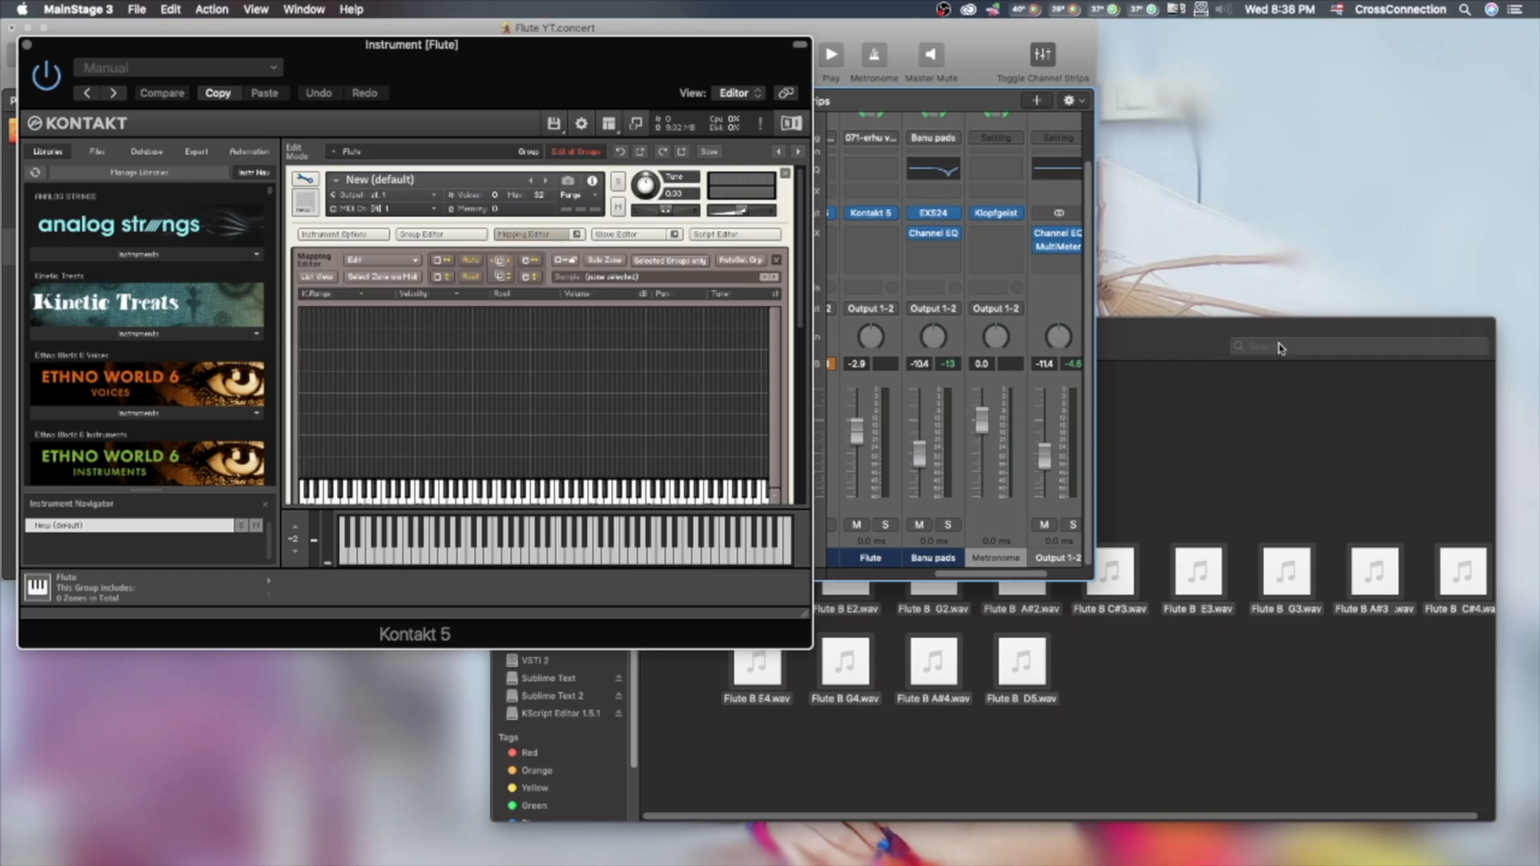
{"action": "left_click", "coordinate": [1165, 341]}
{"action": "left_click", "coordinate": [507, 345]}
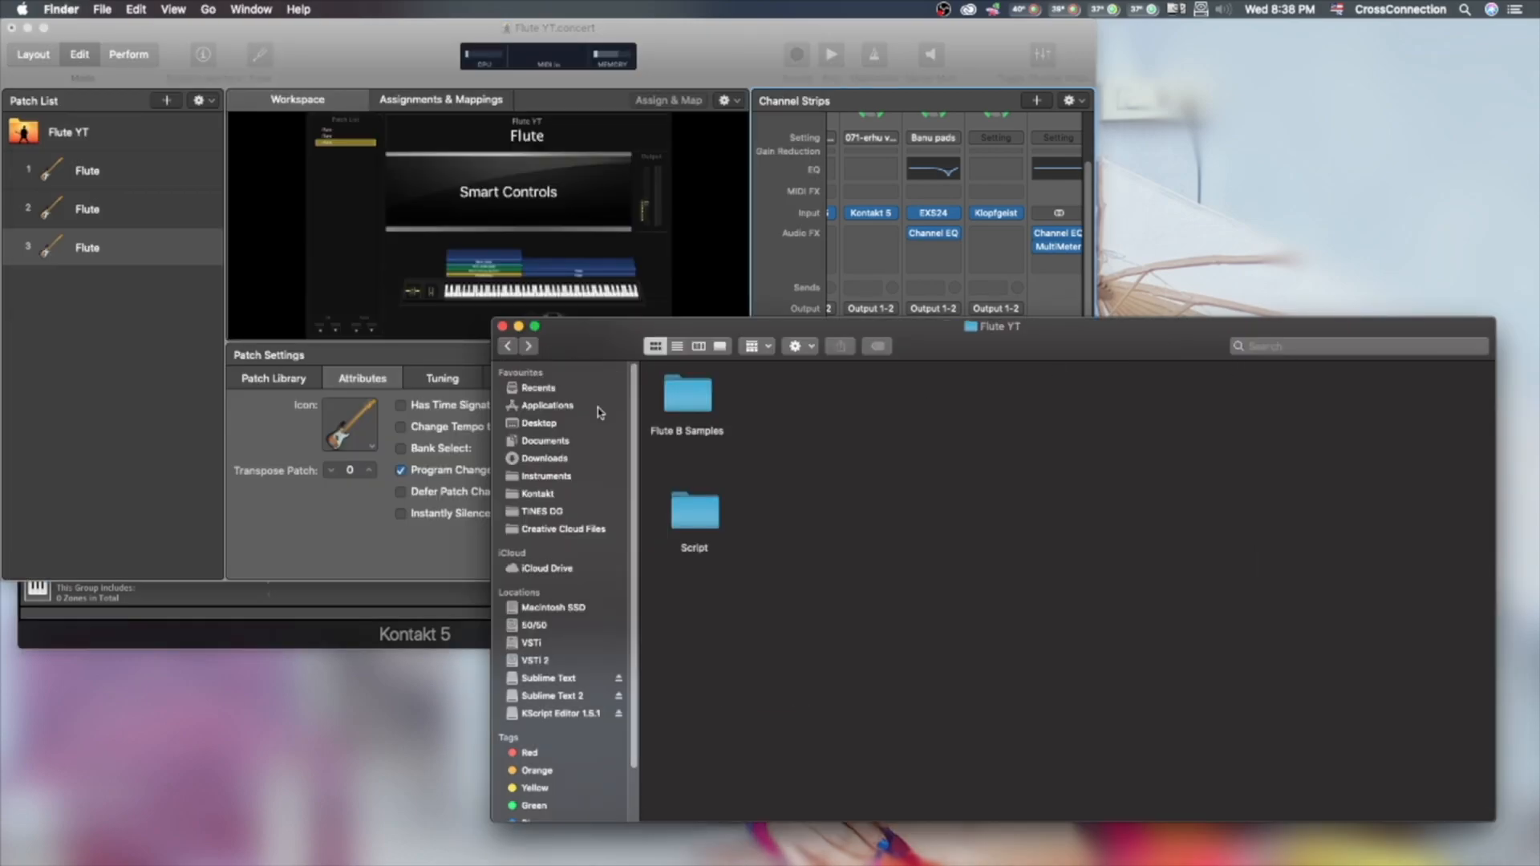
{"action": "left_click_drag", "start_coordinate": [1108, 640], "coordinate": [1001, 509]}
{"action": "left_click_drag", "start_coordinate": [1070, 600], "coordinate": [884, 509]}
{"action": "double_click", "coordinate": [684, 383]}
{"action": "left_click_drag", "start_coordinate": [722, 482], "coordinate": [1459, 781]}
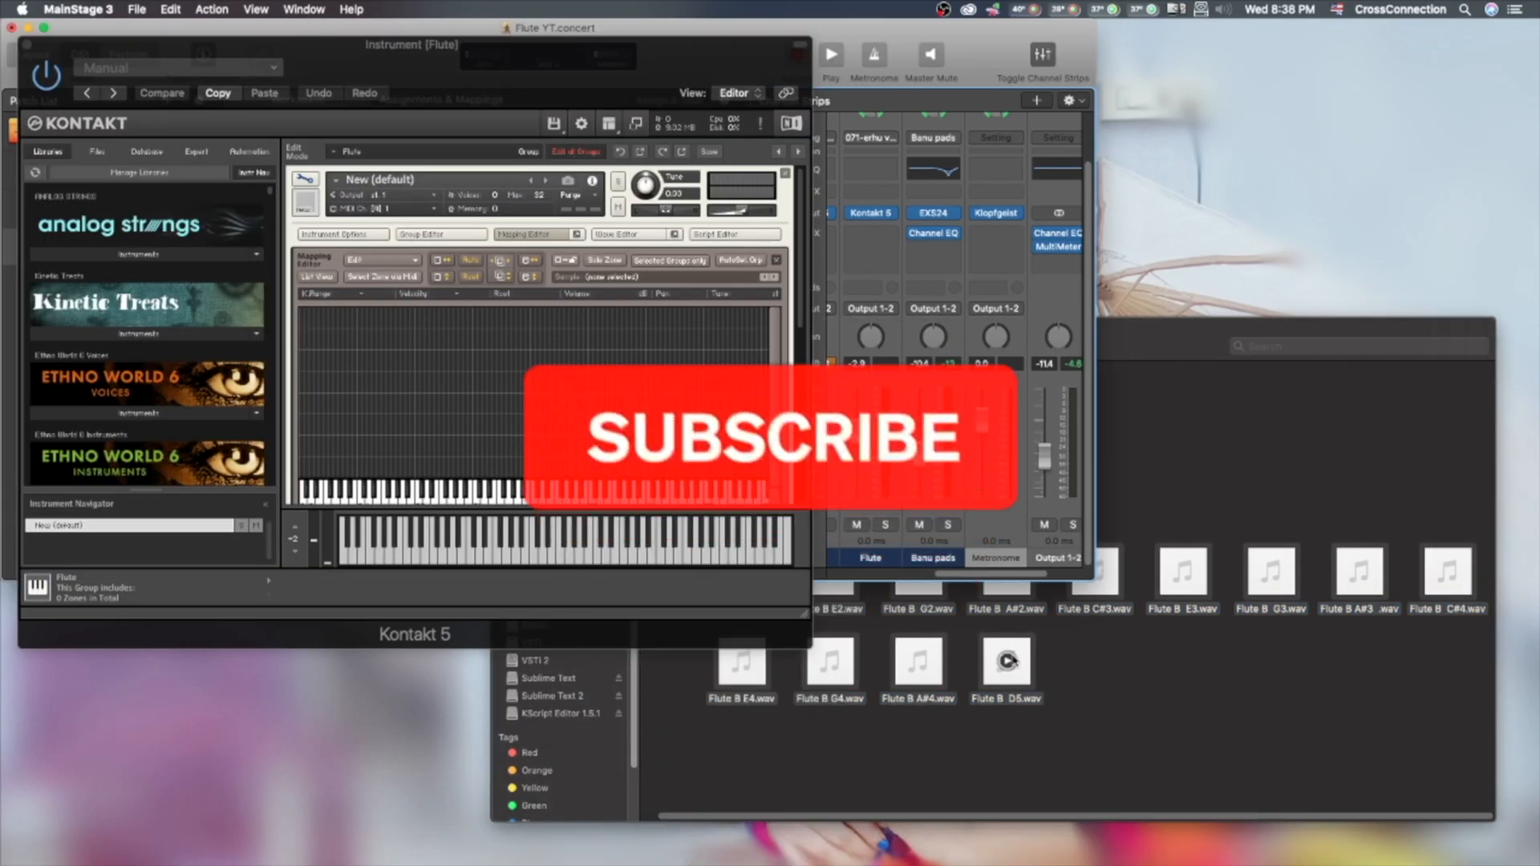
{"action": "left_click_drag", "start_coordinate": [937, 611], "coordinate": [433, 454]}
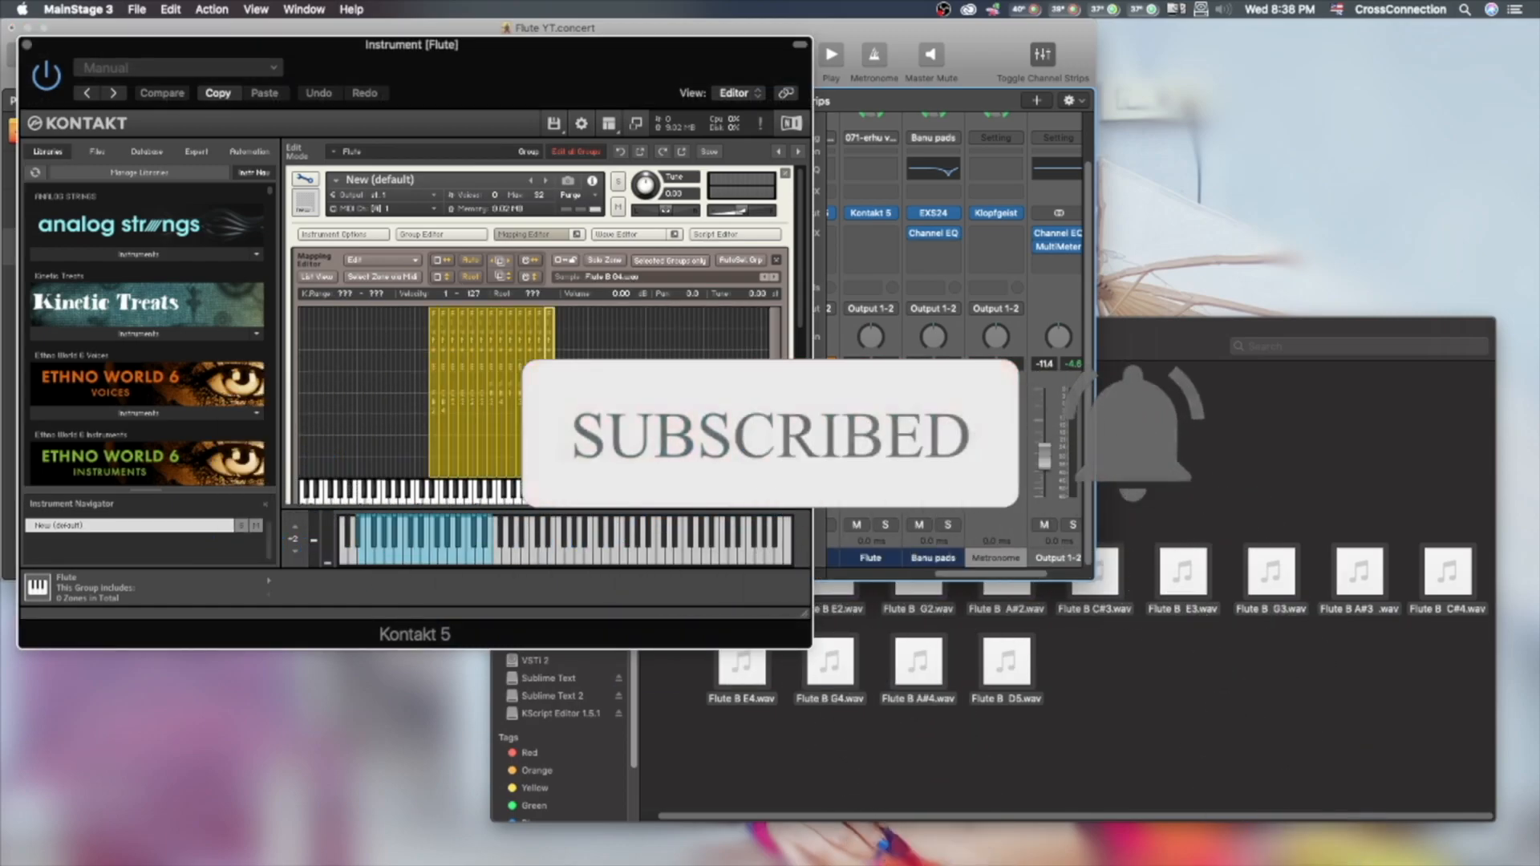
Auto-map the new zones by file name, using the note-name token as Set to Single Key and ignoring the other tokens.
{"action": "right_click", "coordinate": [473, 363]}
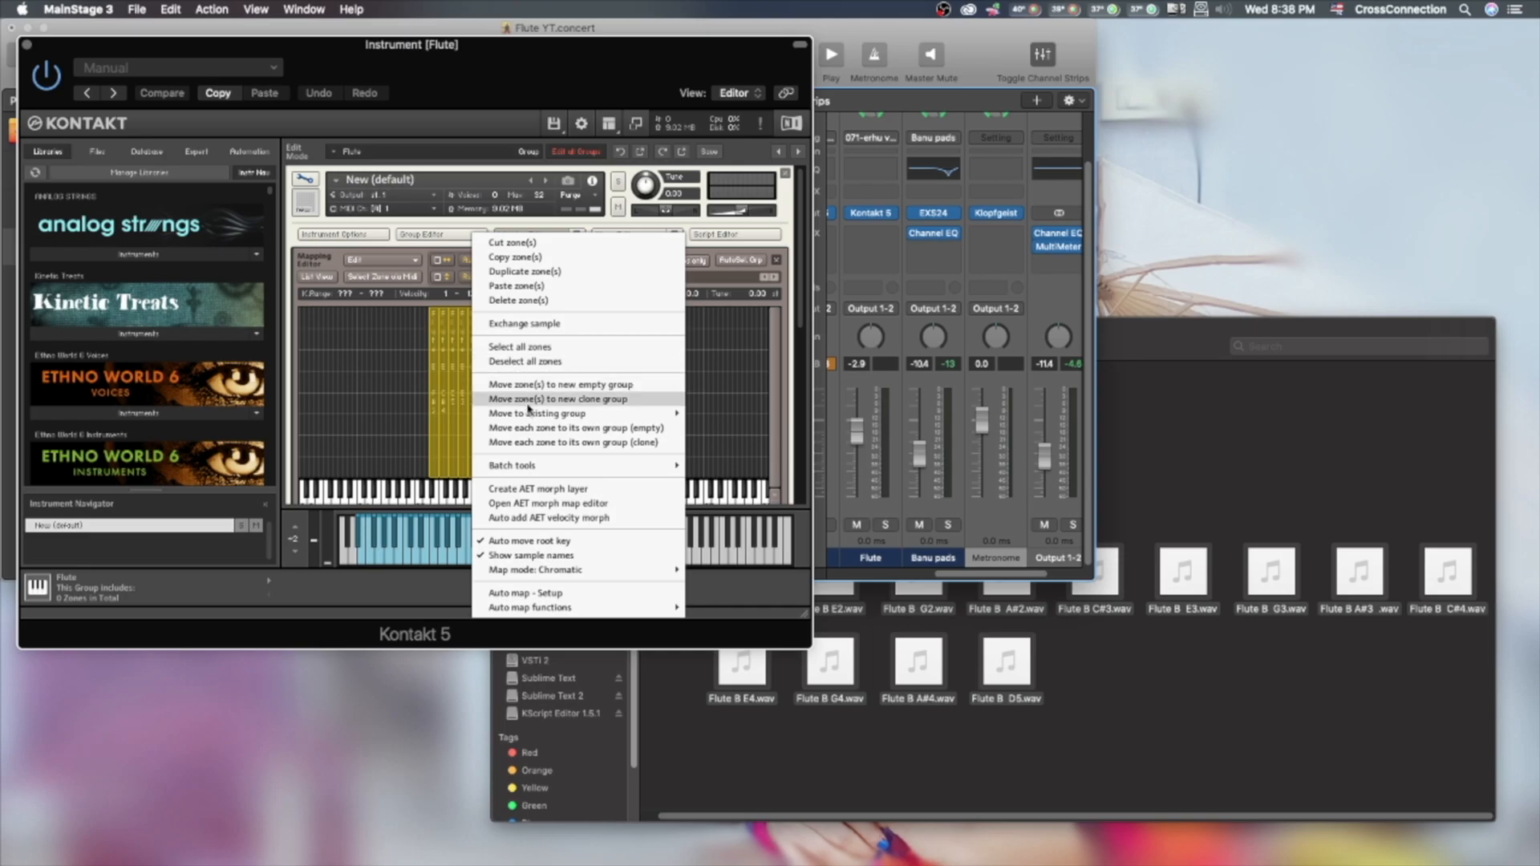
{"action": "left_click", "coordinate": [533, 595]}
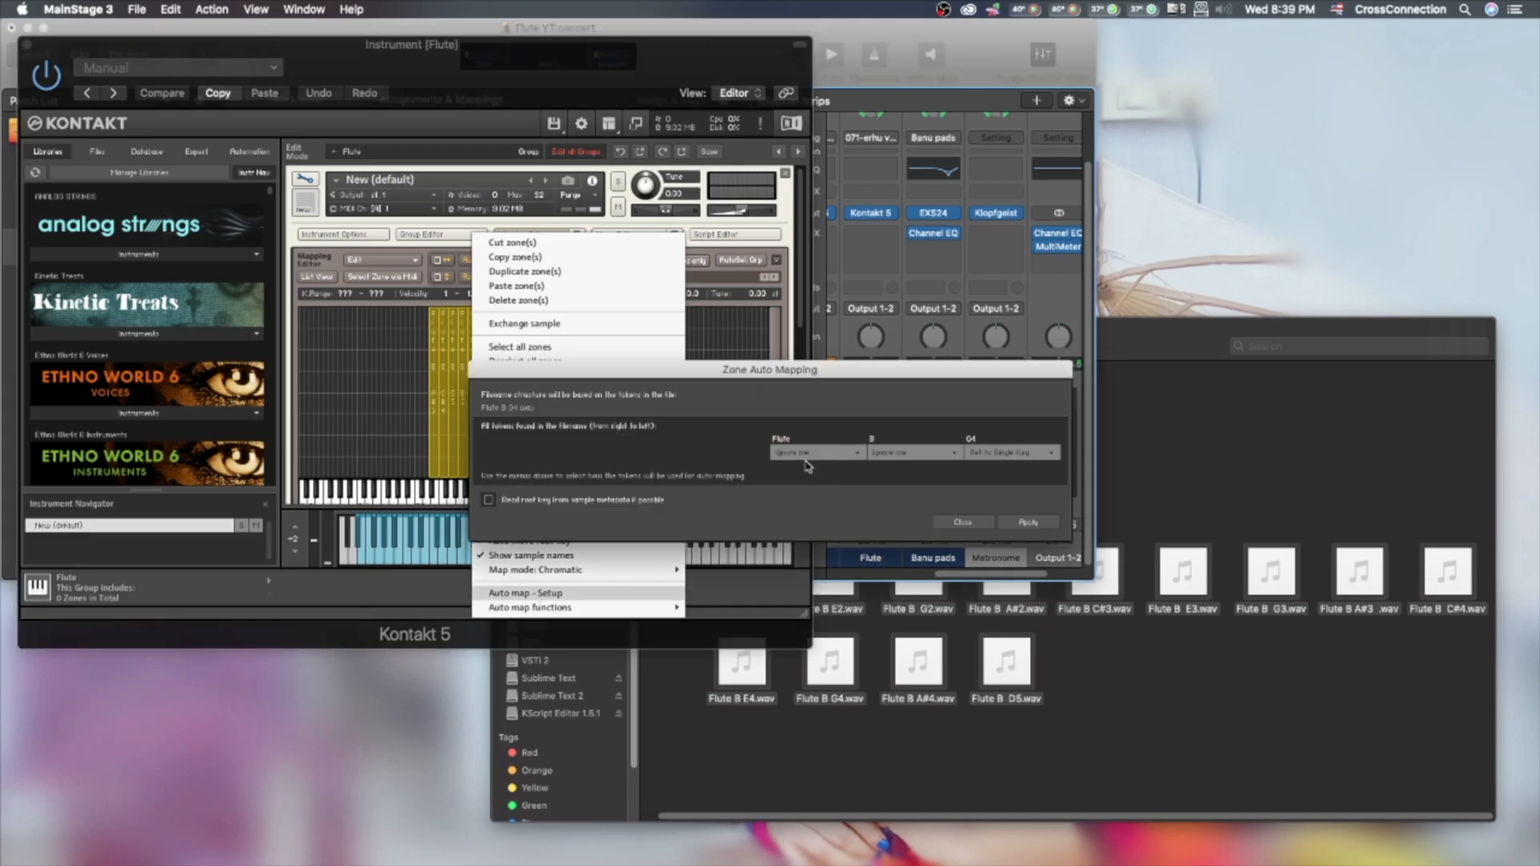
{"action": "left_click", "coordinate": [1008, 456]}
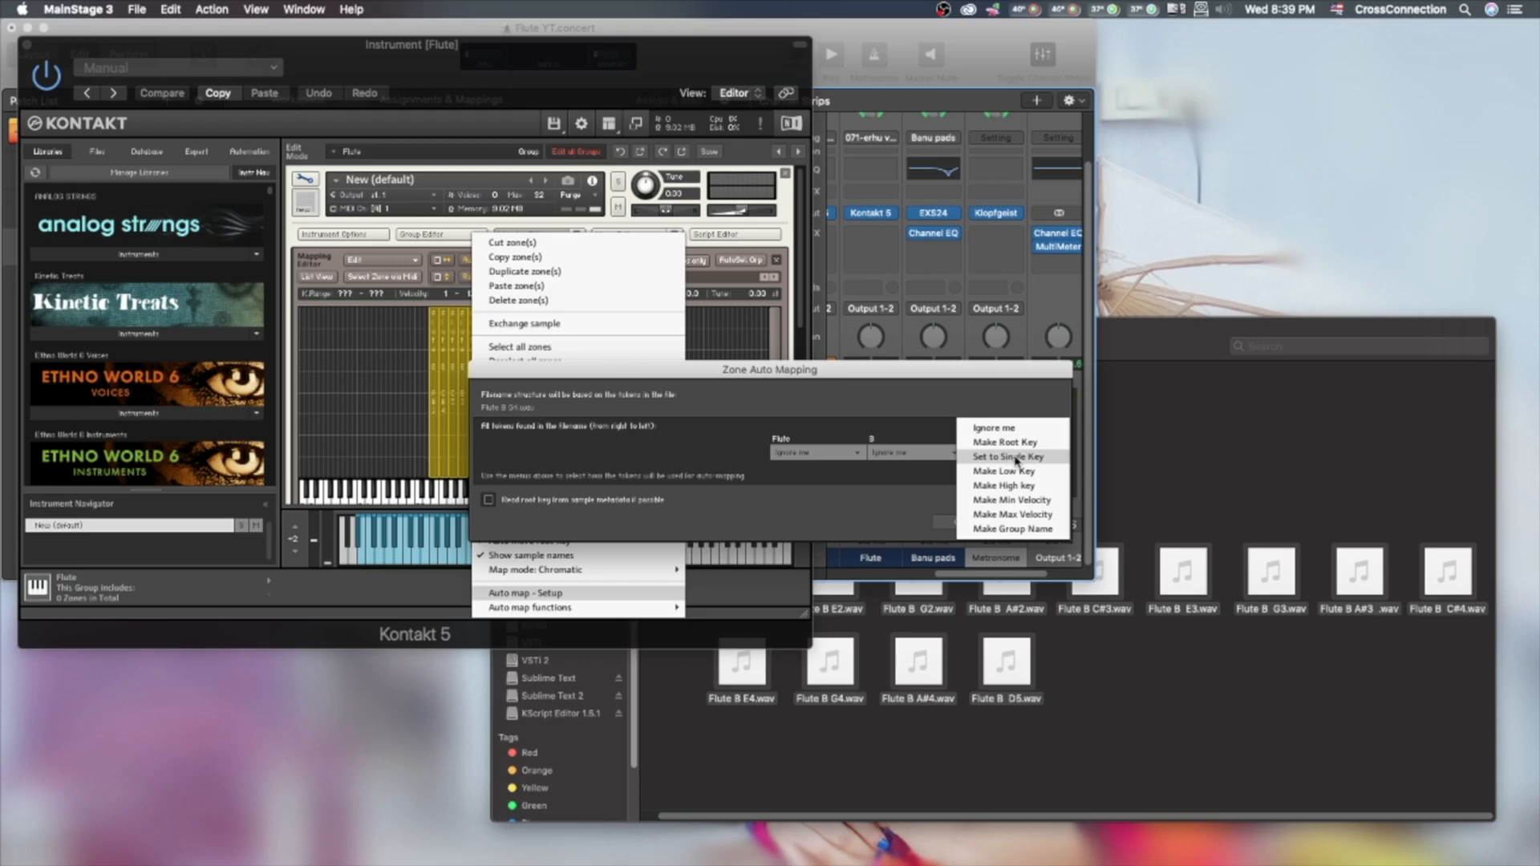
{"action": "left_click", "coordinate": [1020, 456]}
{"action": "left_click", "coordinate": [1029, 527]}
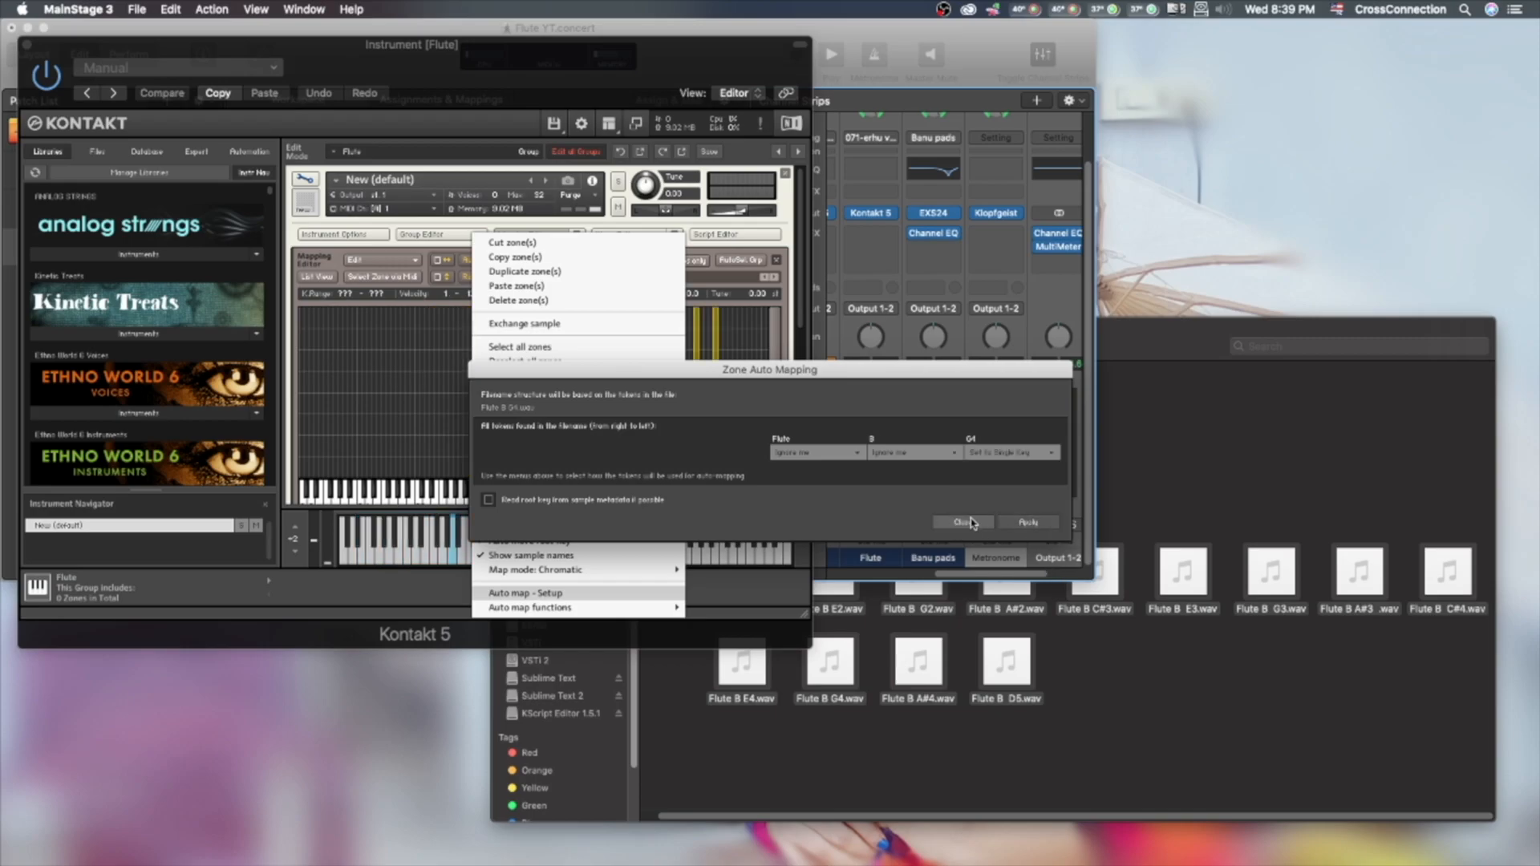
{"action": "left_click", "coordinate": [968, 523]}
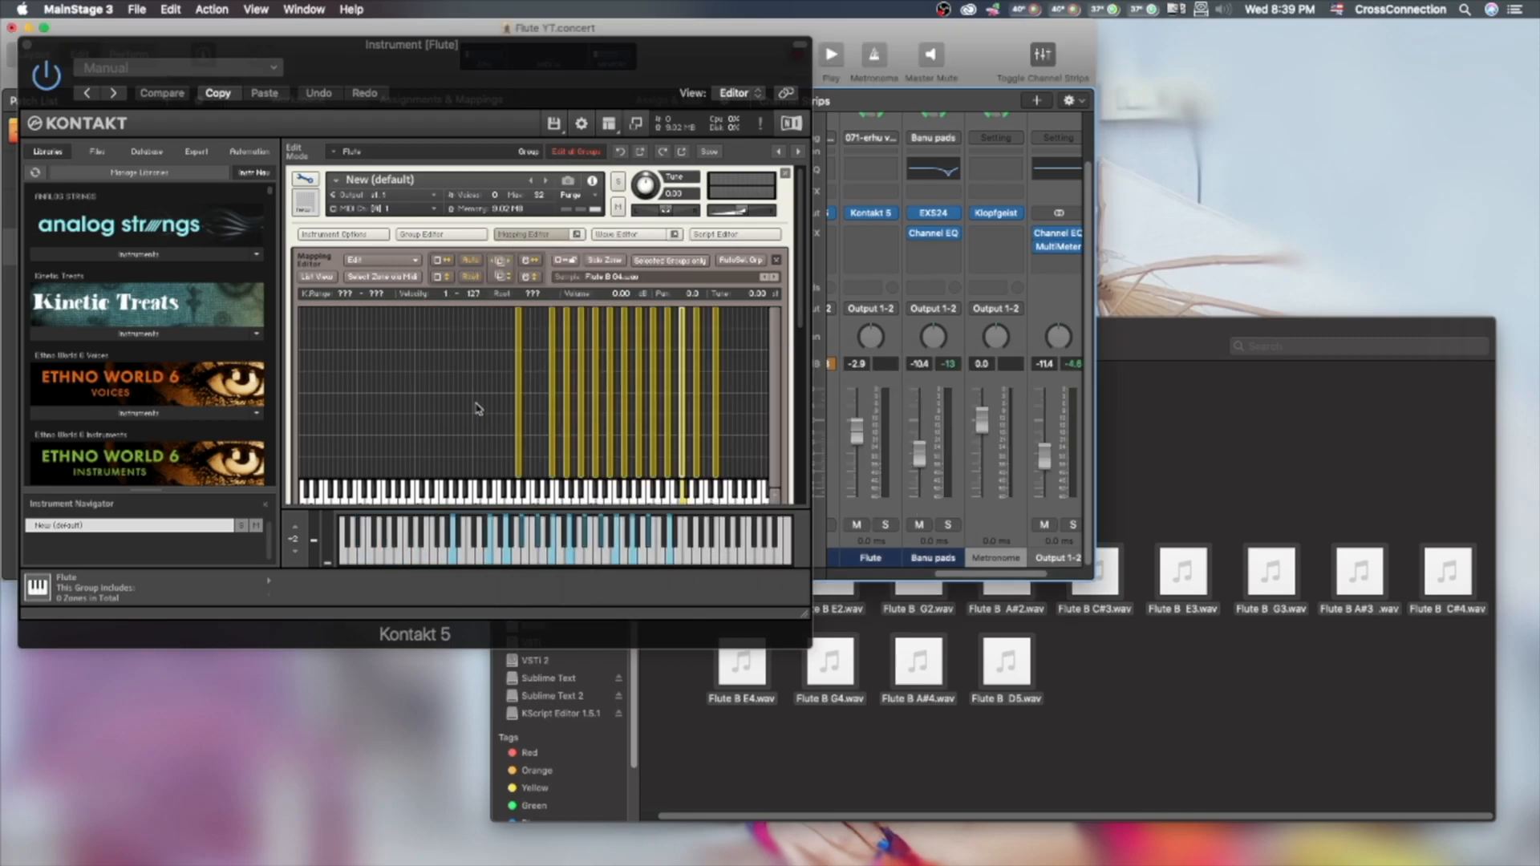
Auto-spread the key ranges of all the mapped zones, leaving all zones deselected.
{"action": "right_click", "coordinate": [641, 383]}
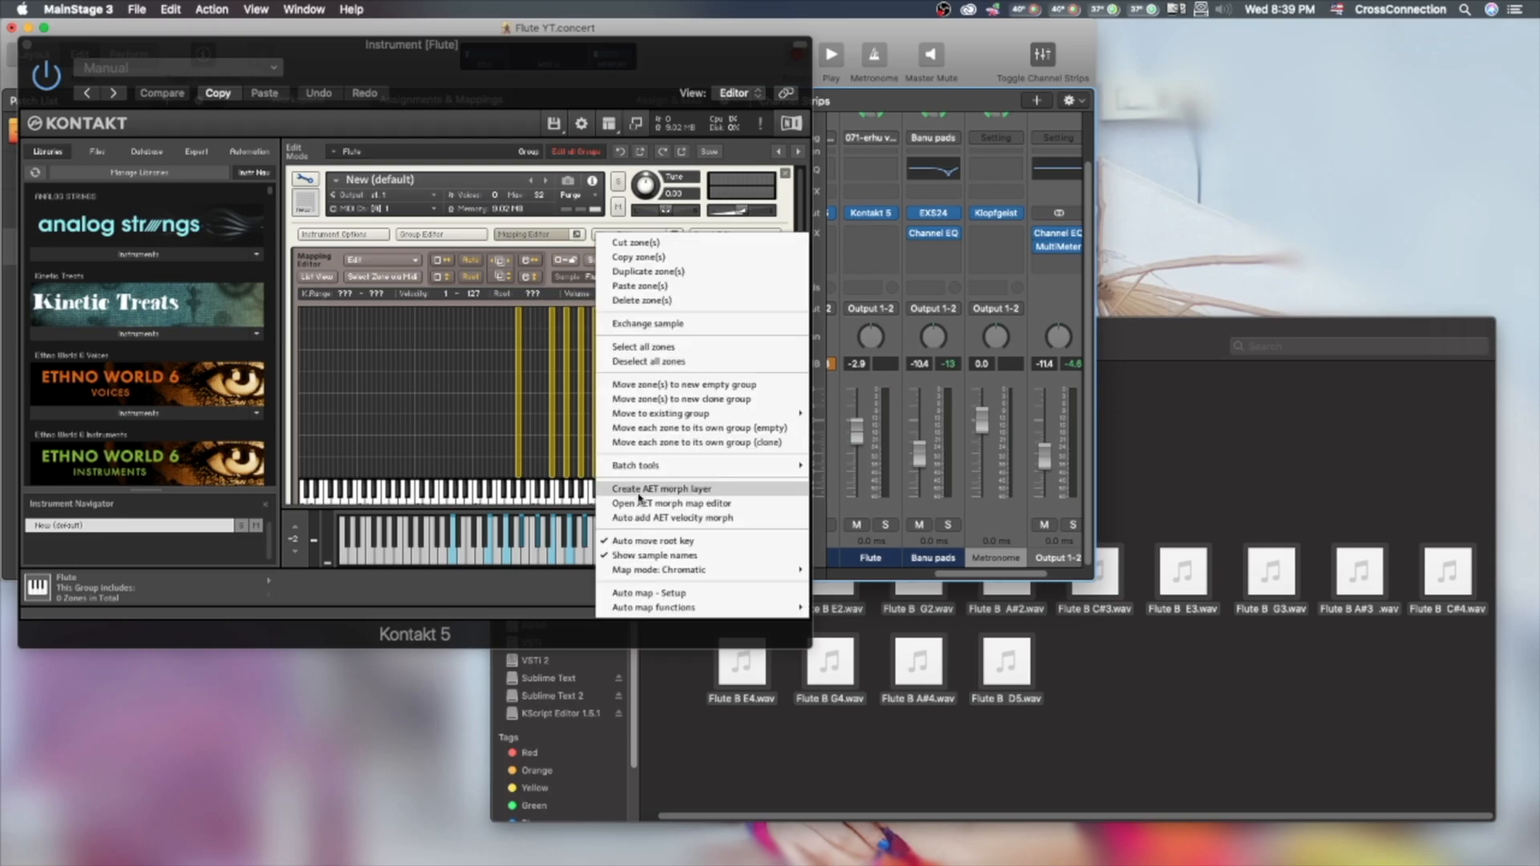
{"action": "mouse_move", "coordinate": [658, 467]}
{"action": "left_click", "coordinate": [527, 547]}
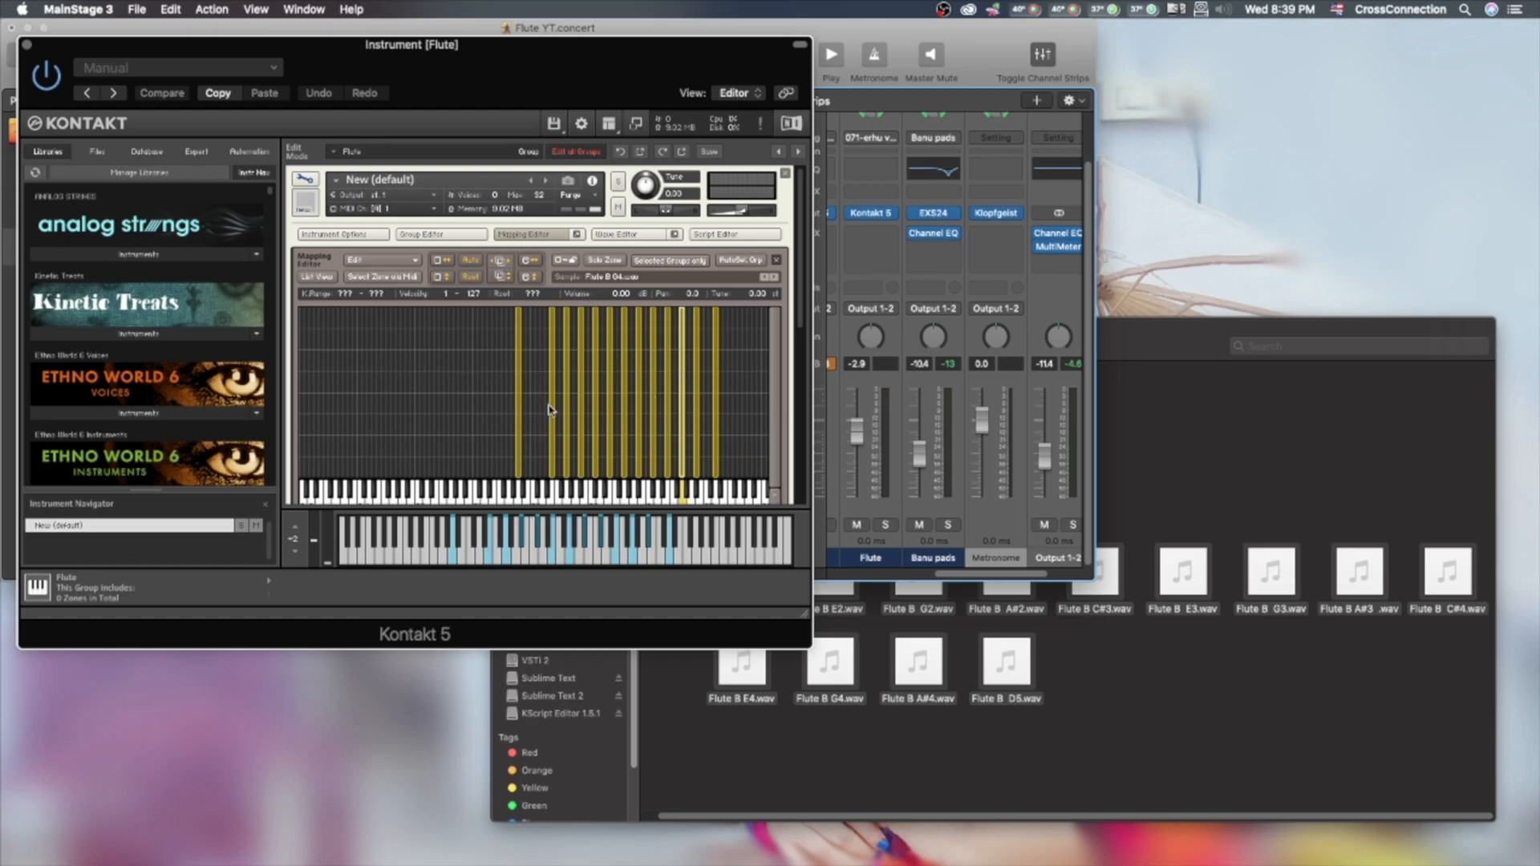
{"action": "left_click_drag", "start_coordinate": [454, 385], "coordinate": [802, 411]}
{"action": "right_click", "coordinate": [488, 366]}
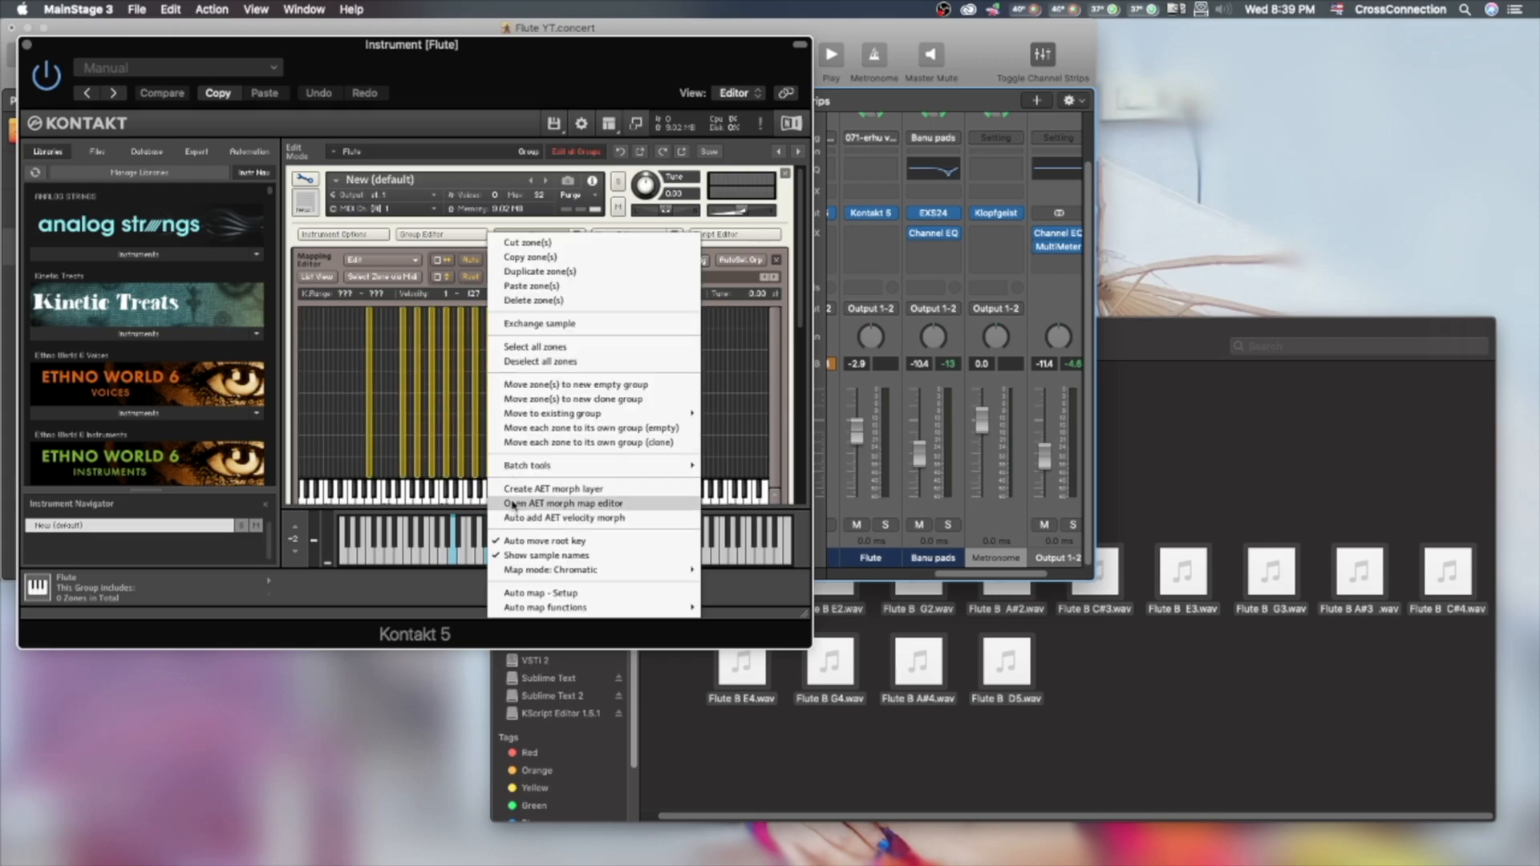
{"action": "mouse_move", "coordinate": [528, 609]}
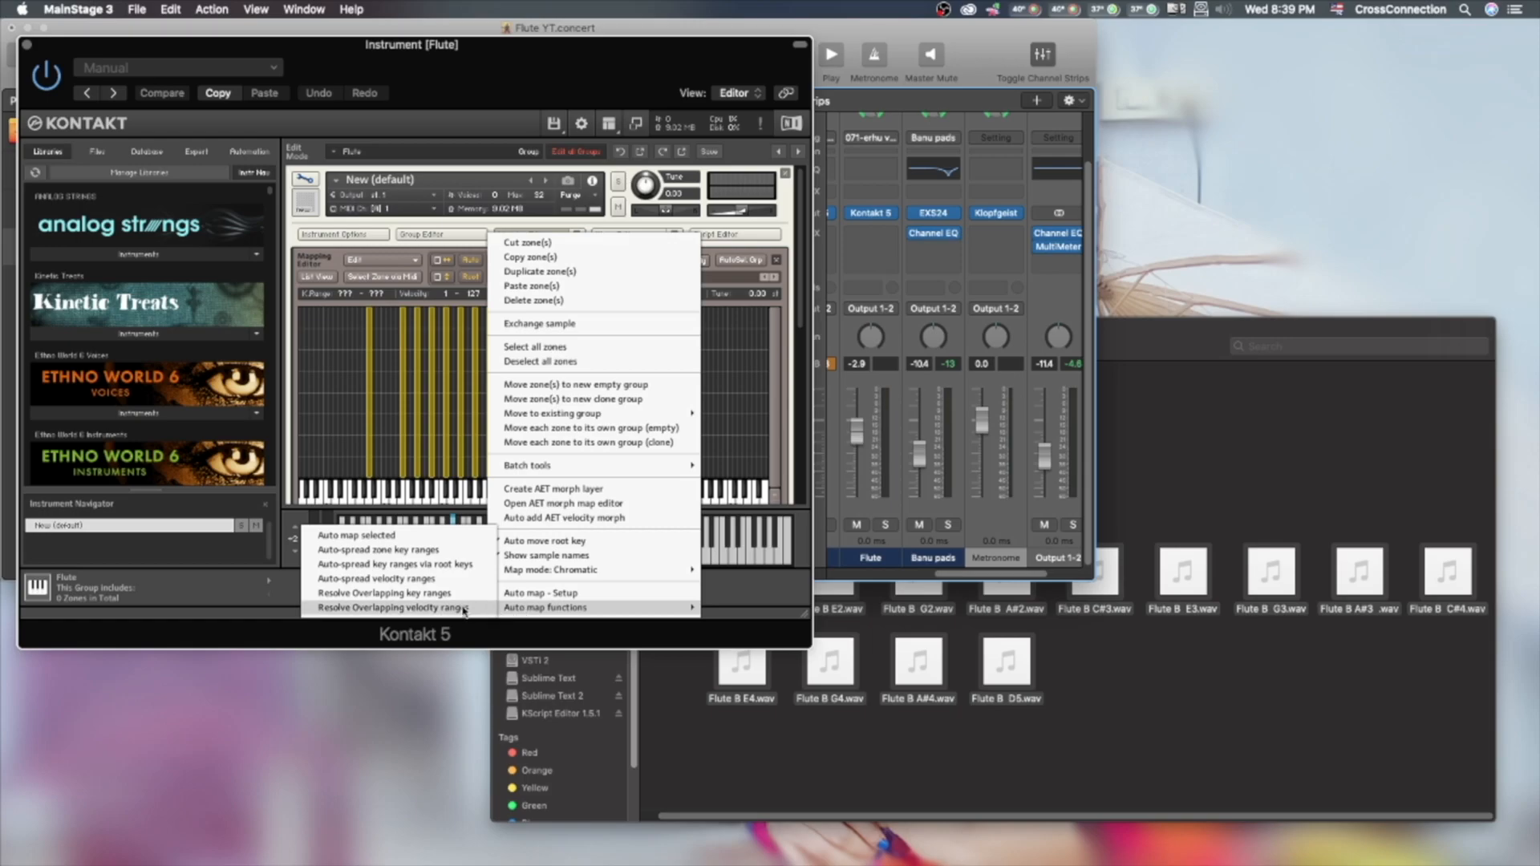
{"action": "left_click", "coordinate": [396, 551]}
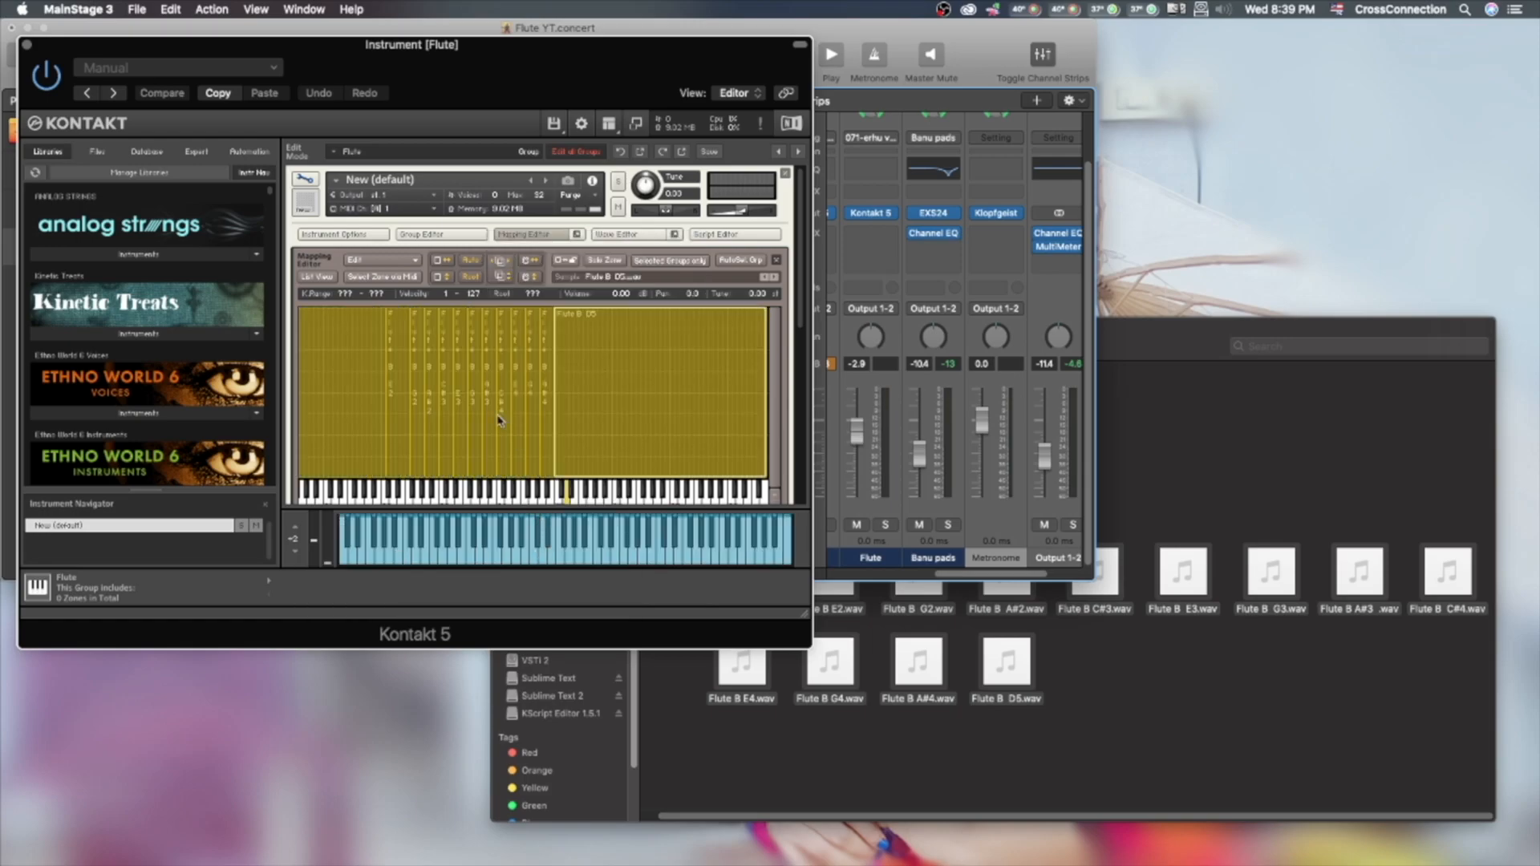
{"action": "right_click", "coordinate": [580, 361]}
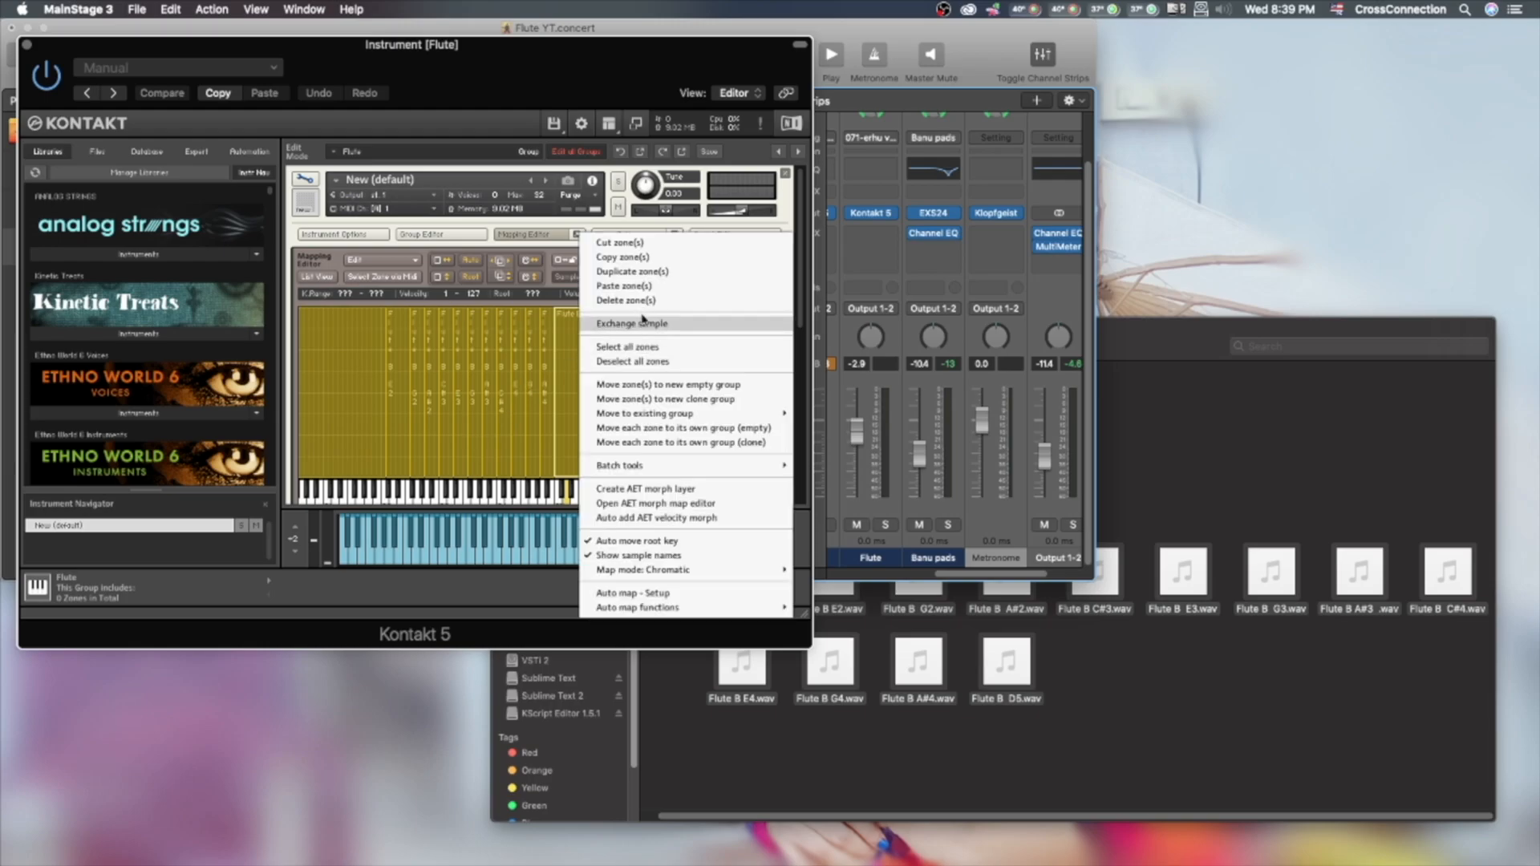
{"action": "left_click", "coordinate": [635, 361]}
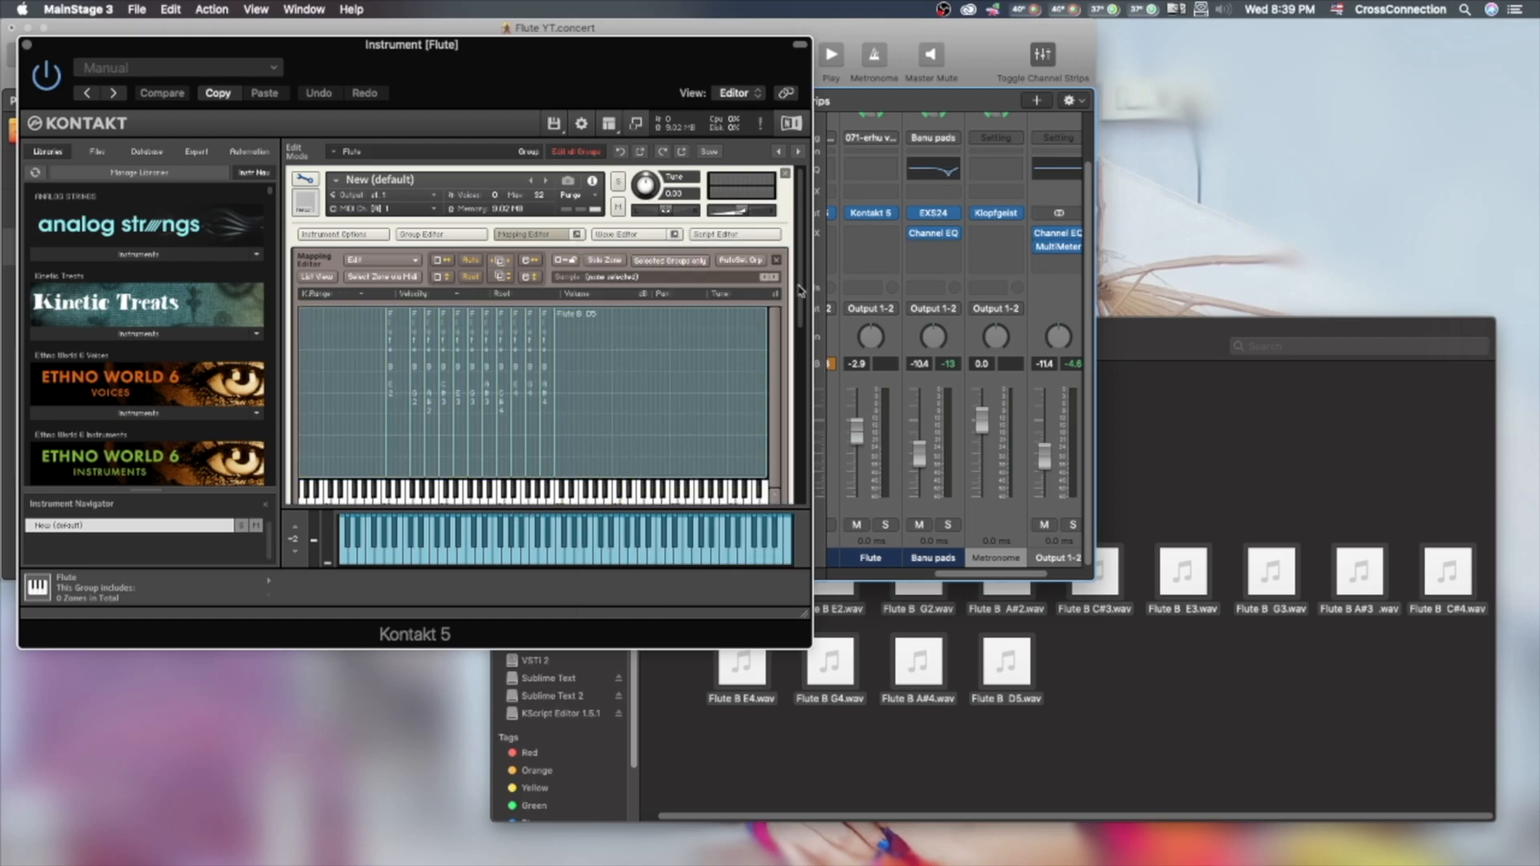
Shorten the lowest flute zone by raising its lower key limit to about C1.
{"action": "scroll", "coordinate": [799, 292], "scroll_direction": "down", "scroll_amount": 3}
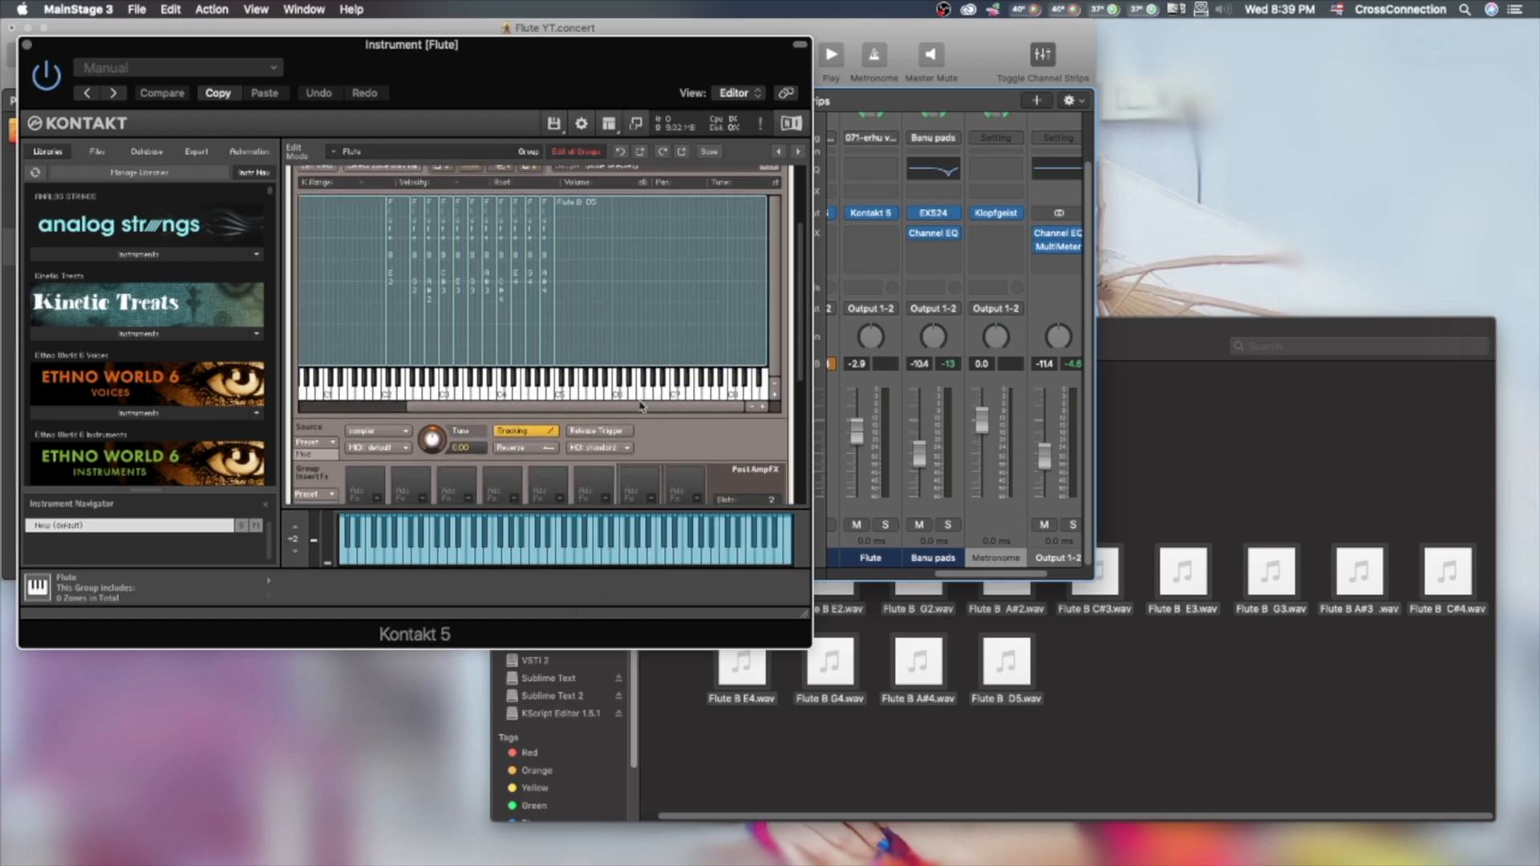
{"action": "left_click_drag", "start_coordinate": [640, 406], "coordinate": [532, 406]}
{"action": "left_click", "coordinate": [365, 309]}
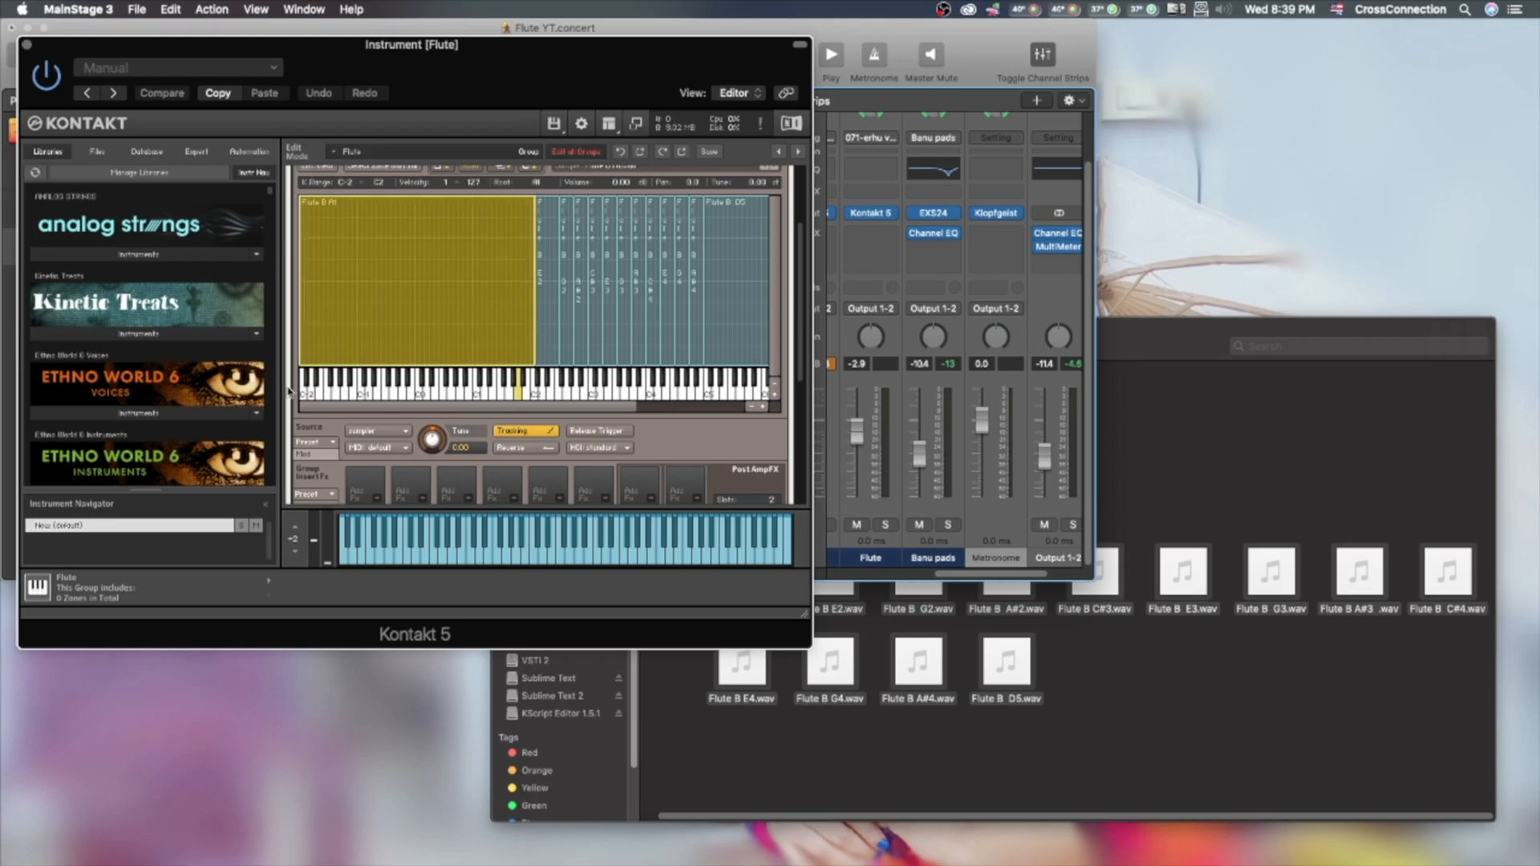
{"action": "left_click_drag", "start_coordinate": [584, 409], "coordinate": [711, 414]}
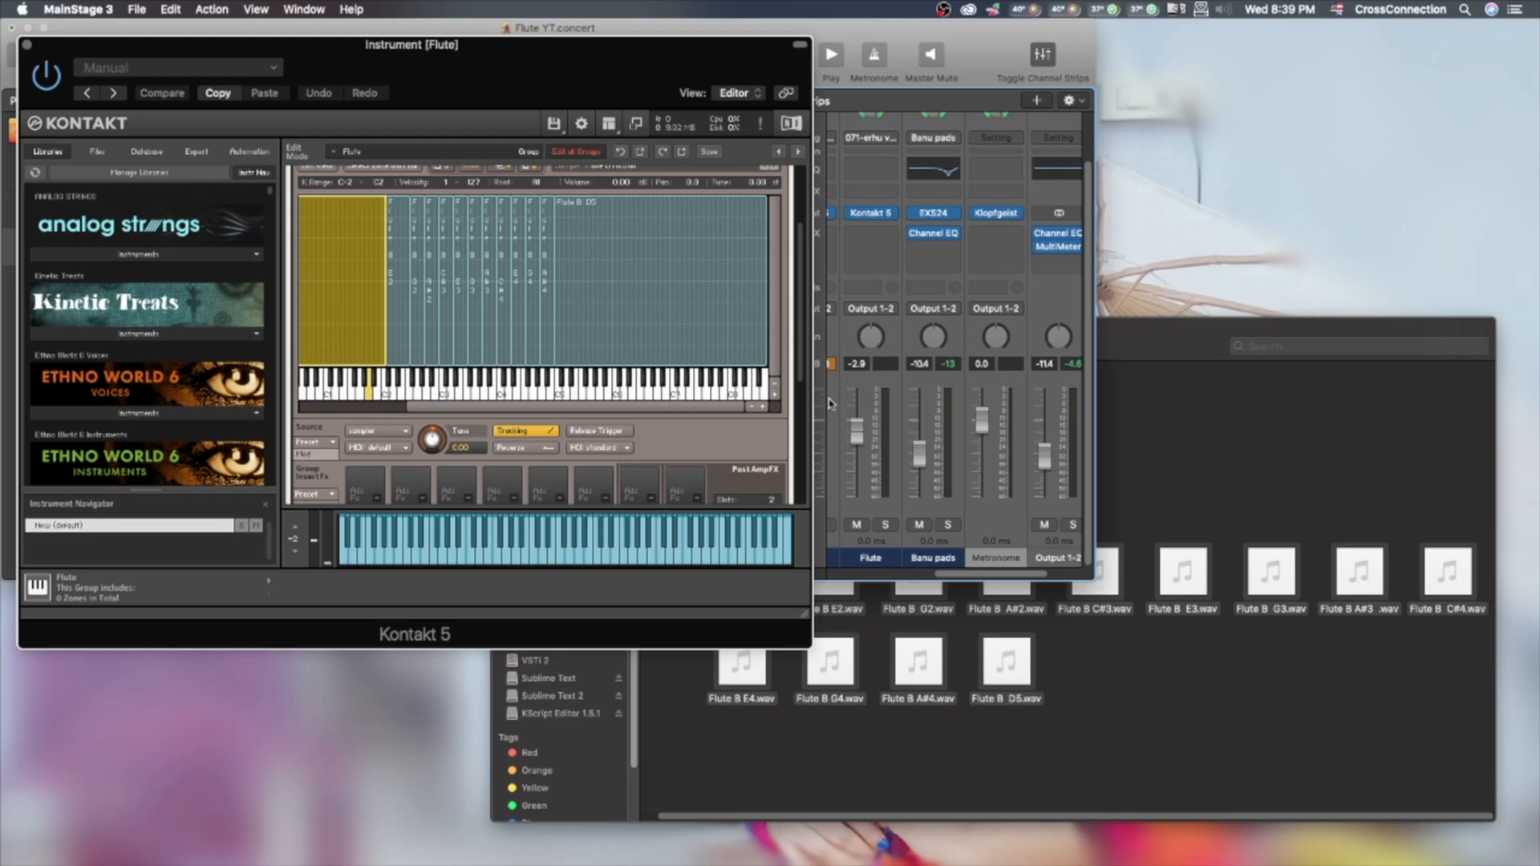
{"action": "left_click_drag", "start_coordinate": [608, 406], "coordinate": [480, 409]}
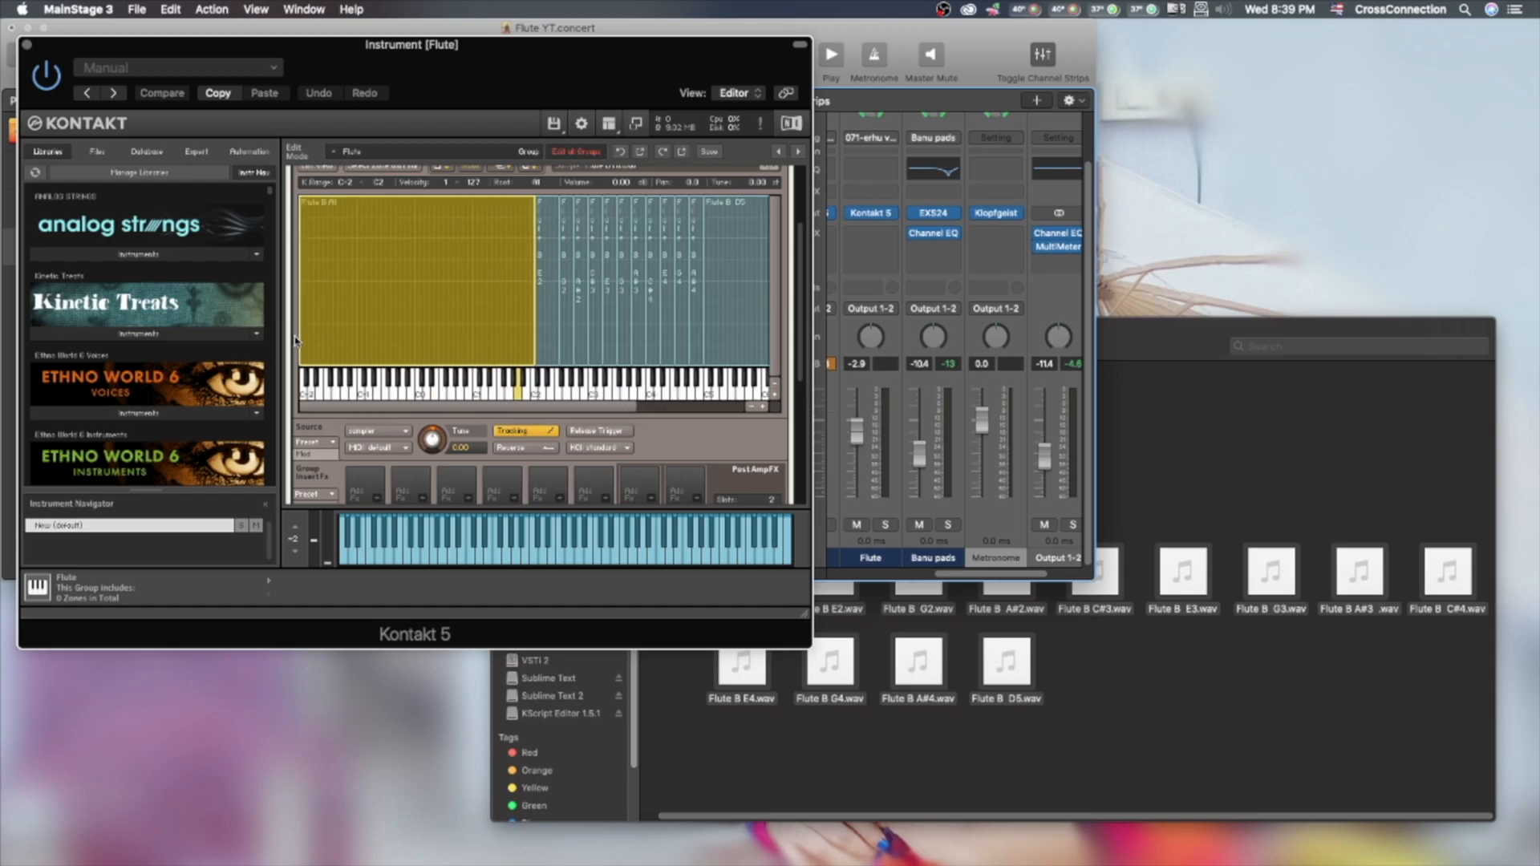
{"action": "left_click_drag", "start_coordinate": [299, 339], "coordinate": [612, 412]}
End the highest zone, Flute B D5, at C7 and extend the lowest zone down to about C0.
{"action": "left_click", "coordinate": [751, 353]}
{"action": "left_click_drag", "start_coordinate": [763, 353], "coordinate": [667, 372]}
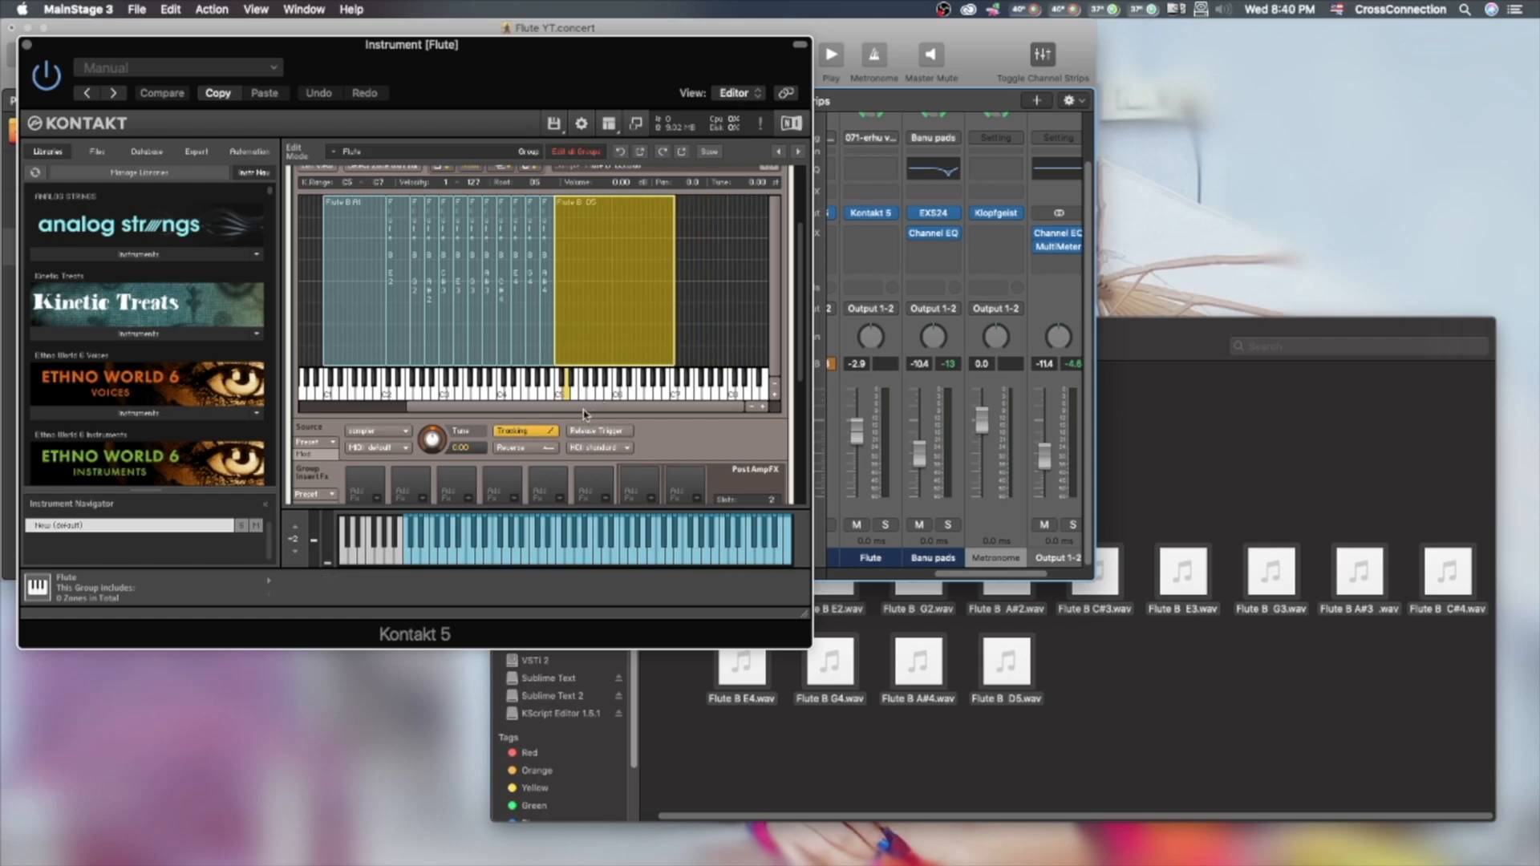
{"action": "left_click_drag", "start_coordinate": [583, 410], "coordinate": [486, 419]}
{"action": "left_click", "coordinate": [468, 306]}
{"action": "left_click_drag", "start_coordinate": [451, 338], "coordinate": [391, 349]}
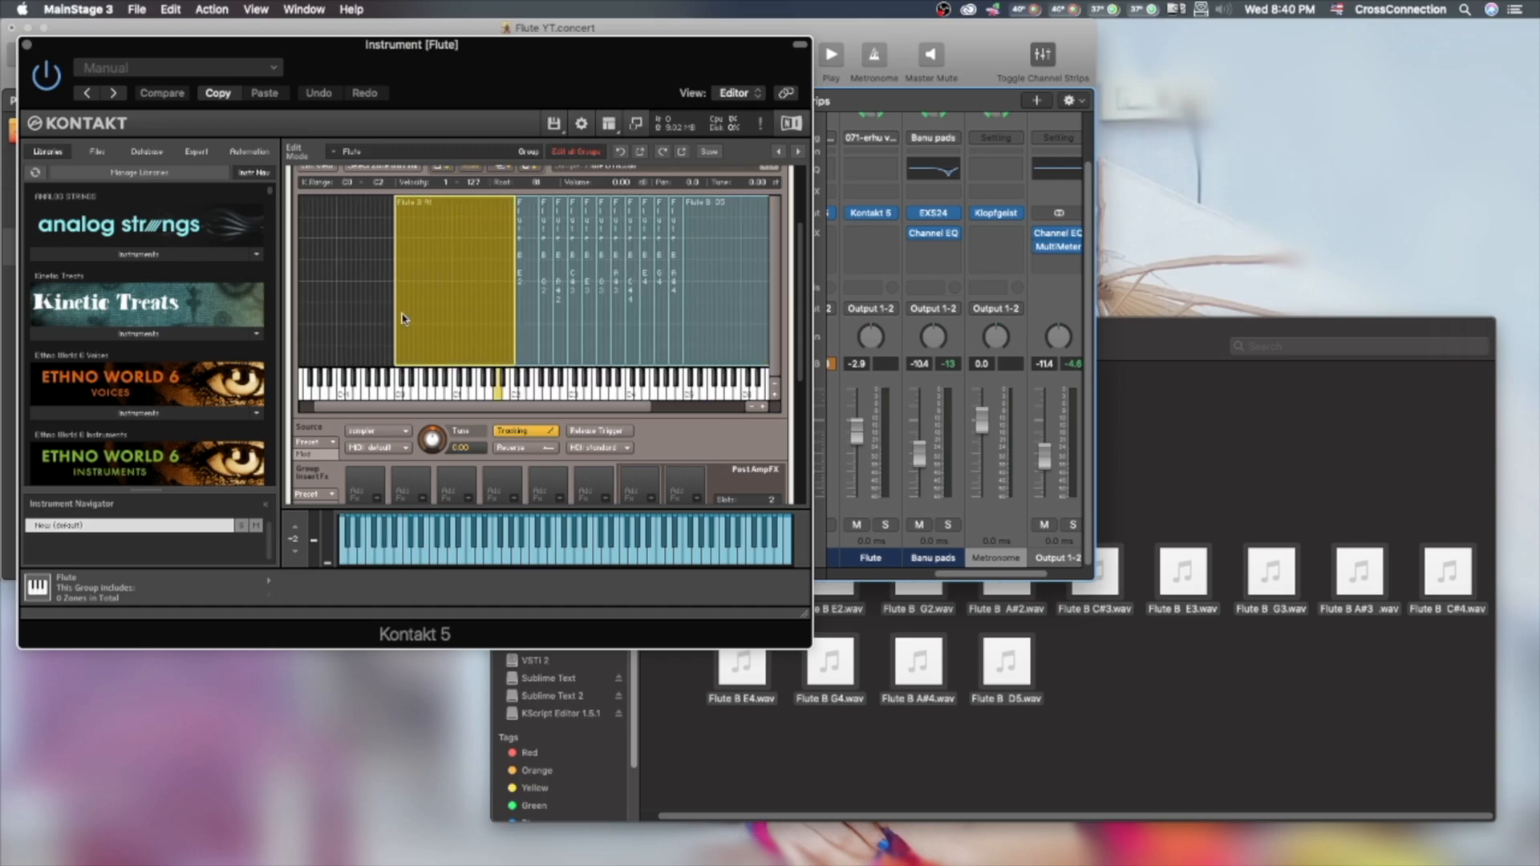
Hide the Mapping Editor and open the first empty slot of the Script Editor for code editing.
{"action": "scroll", "coordinate": [403, 319], "scroll_direction": "up", "scroll_amount": 3}
{"action": "left_click", "coordinate": [532, 235]}
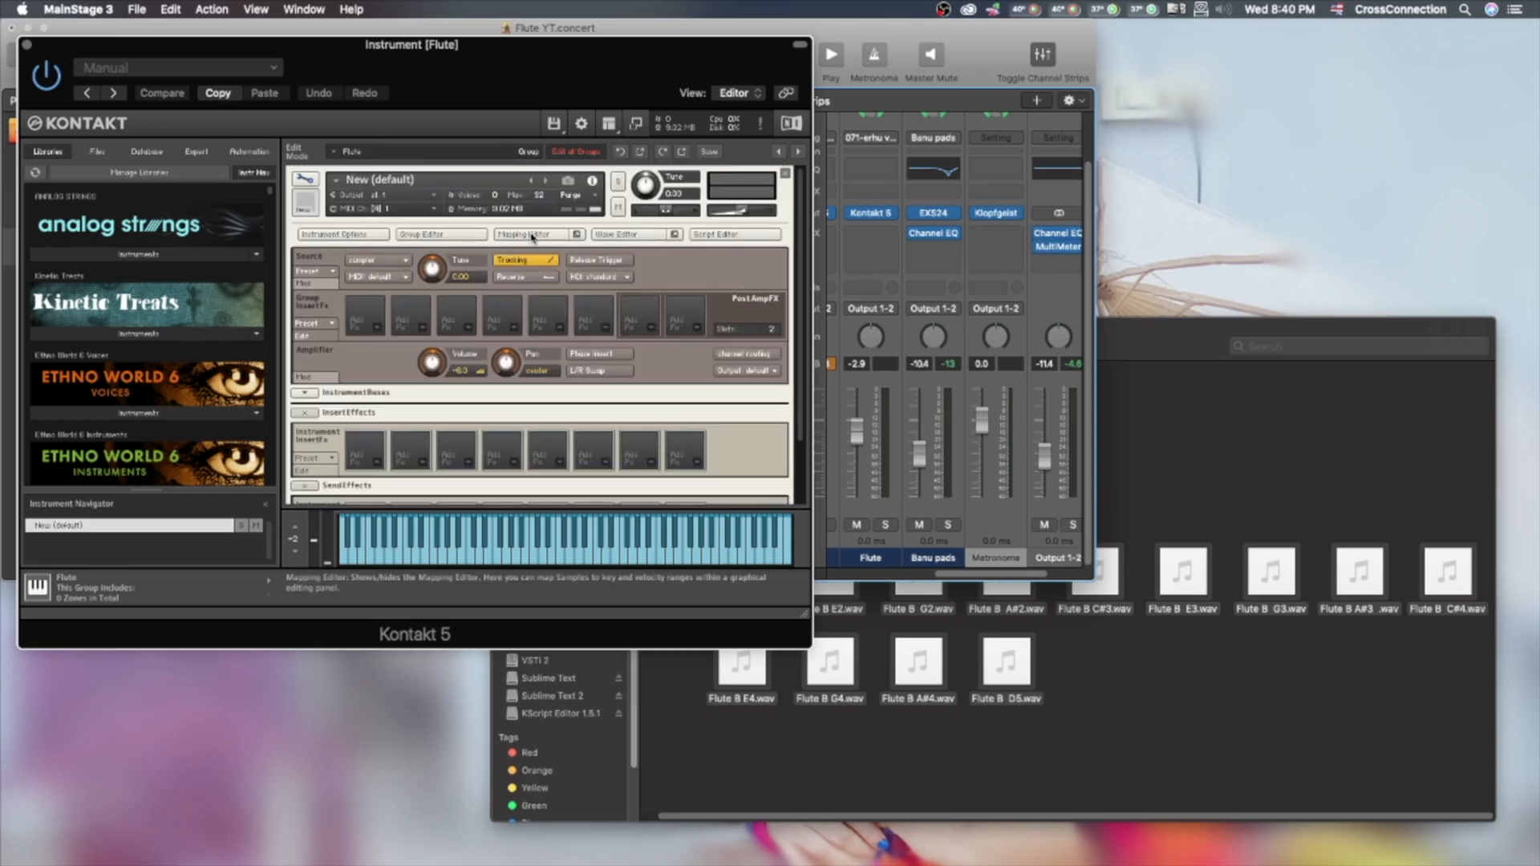
{"action": "left_click", "coordinate": [755, 236]}
{"action": "left_click", "coordinate": [327, 297]}
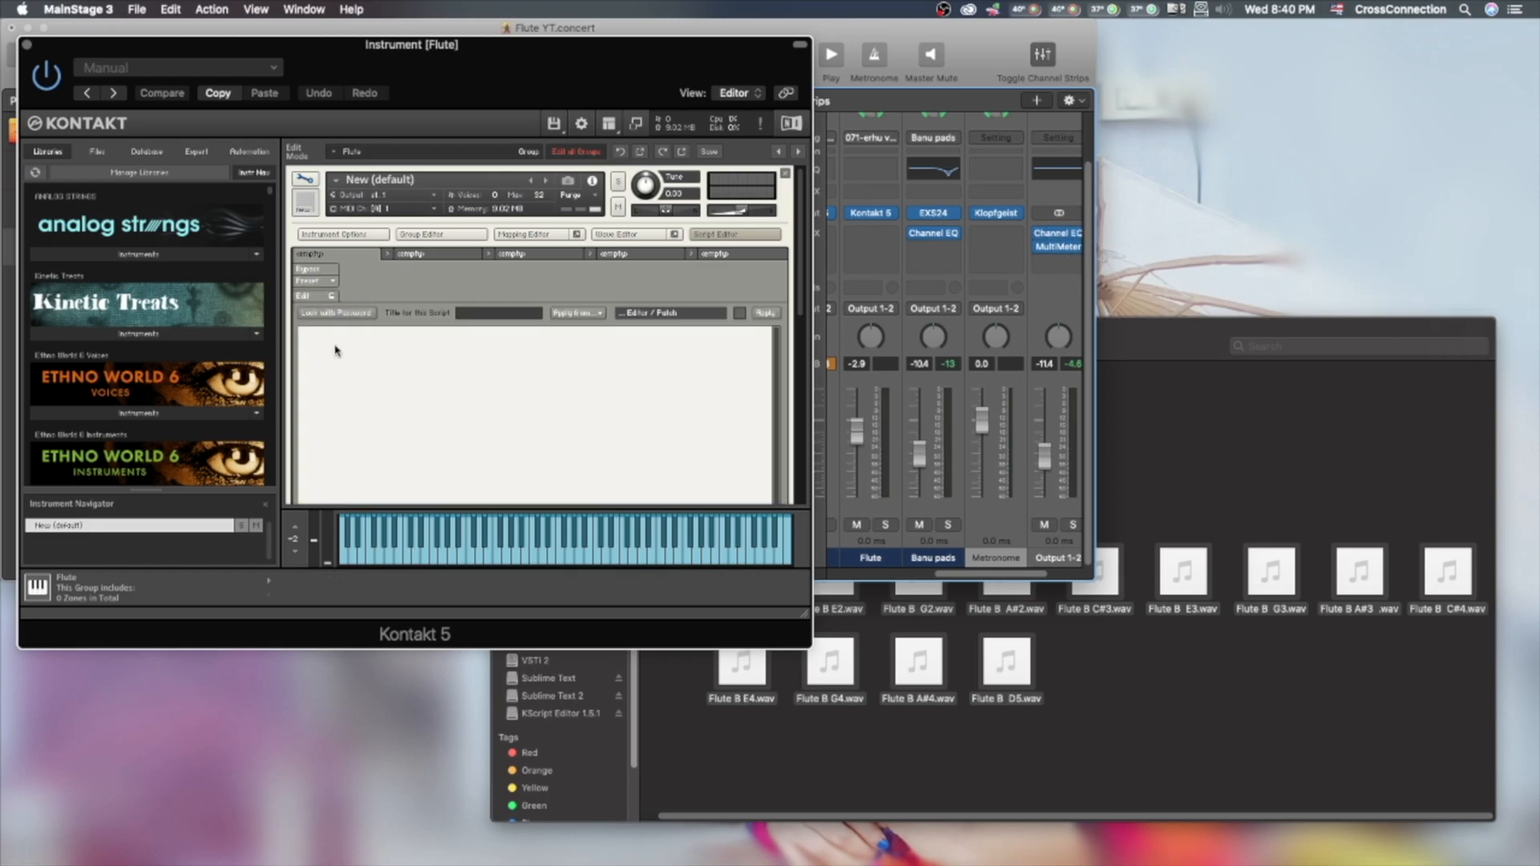
{"action": "left_click", "coordinate": [320, 298]}
{"action": "left_click", "coordinate": [320, 299]}
Switch to Finder, open file 1 in the Script folder and copy its entire script text.
{"action": "left_click", "coordinate": [1204, 471]}
{"action": "left_click", "coordinate": [508, 346]}
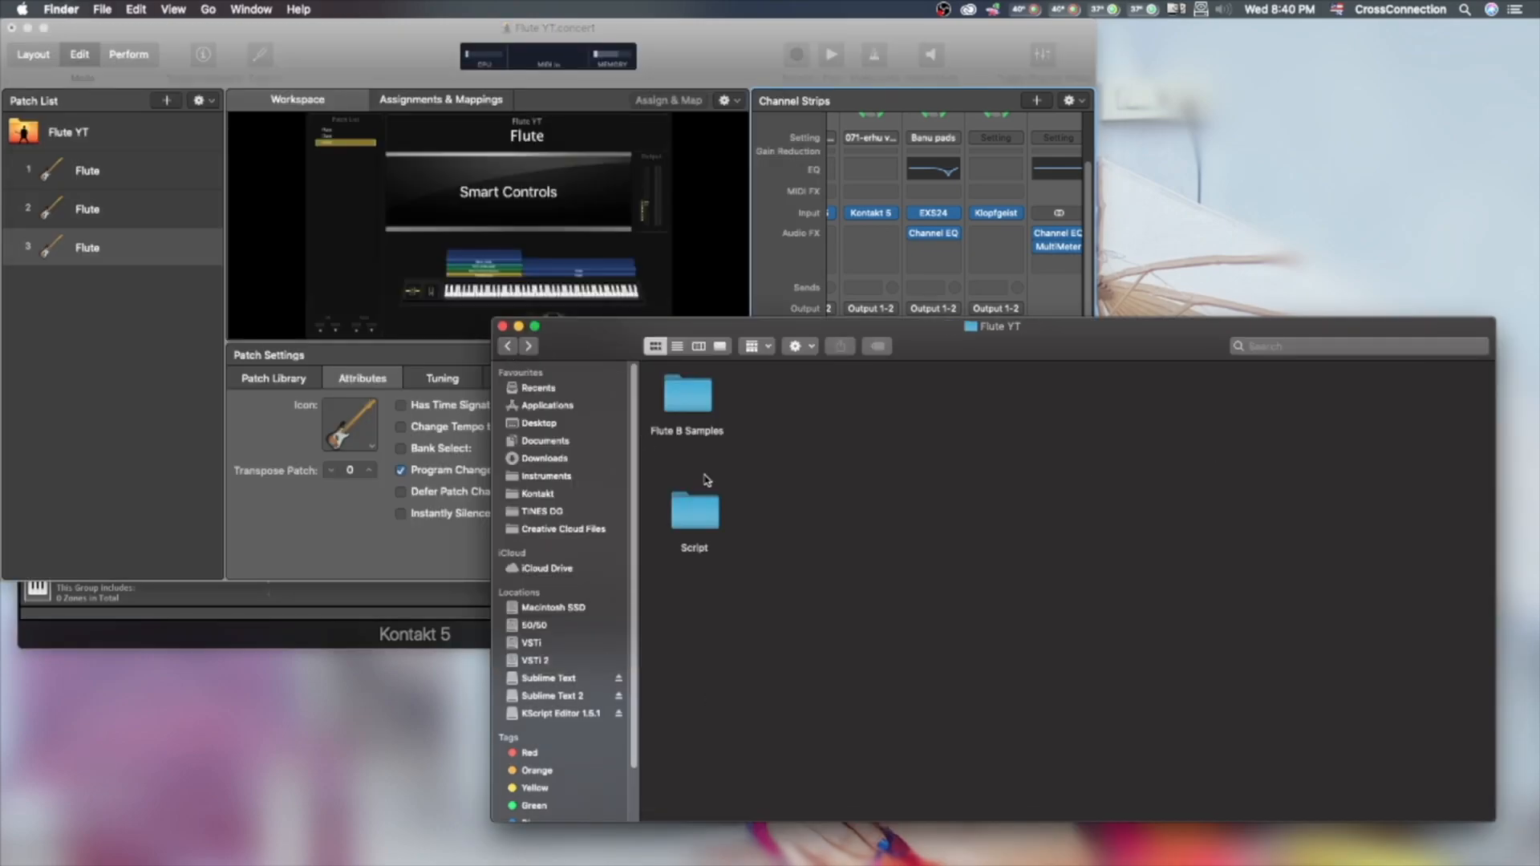
{"action": "double_click", "coordinate": [695, 522]}
{"action": "double_click", "coordinate": [688, 393]}
{"action": "key", "text": "super+a"}
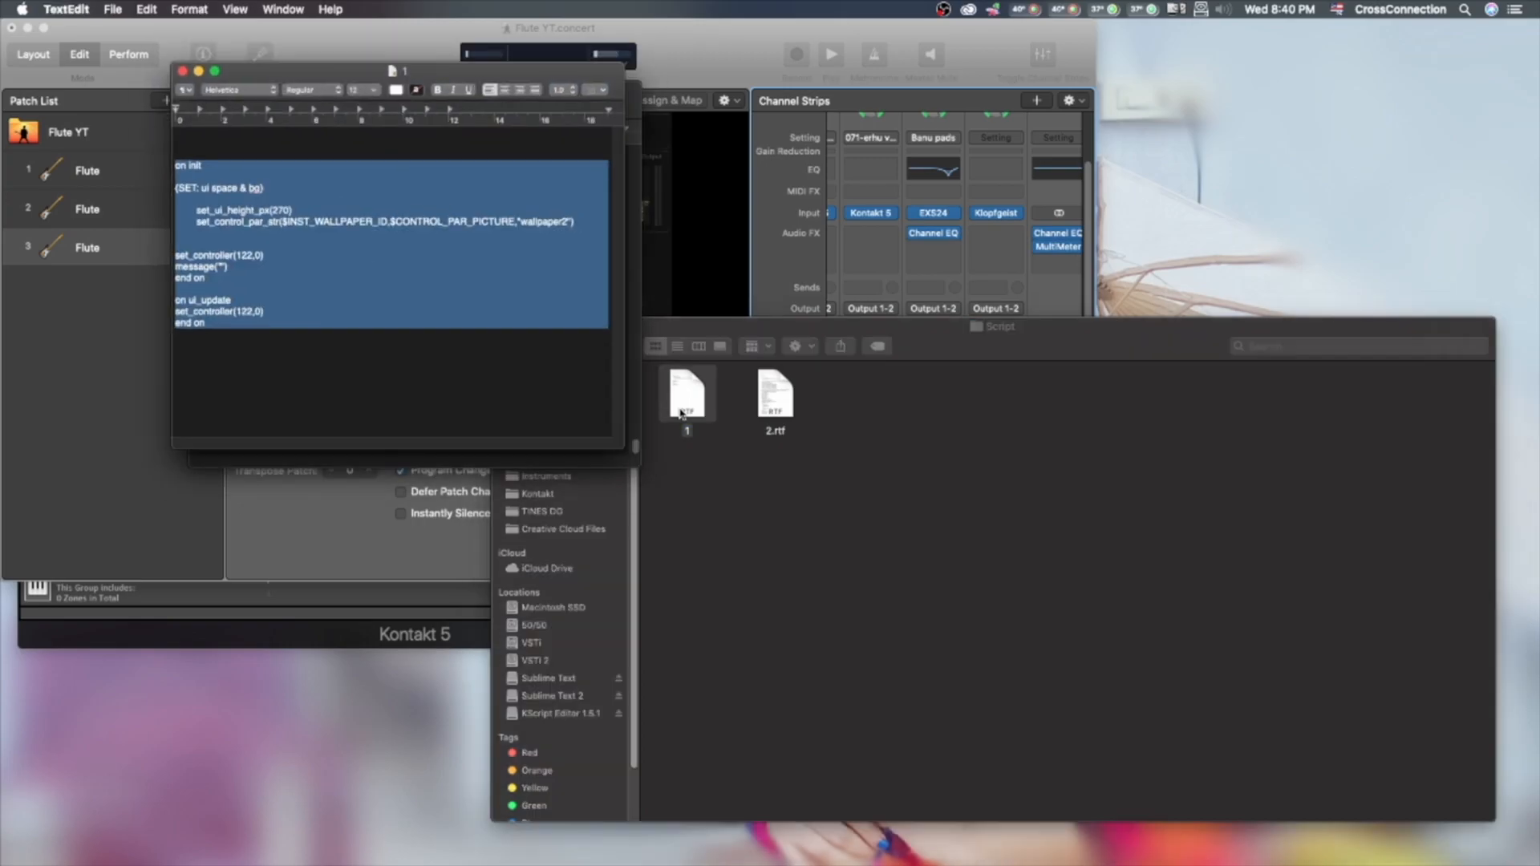
{"action": "left_click", "coordinate": [359, 311]}
{"action": "left_click_drag", "start_coordinate": [361, 341], "coordinate": [109, 111]}
{"action": "right_click", "coordinate": [284, 236]}
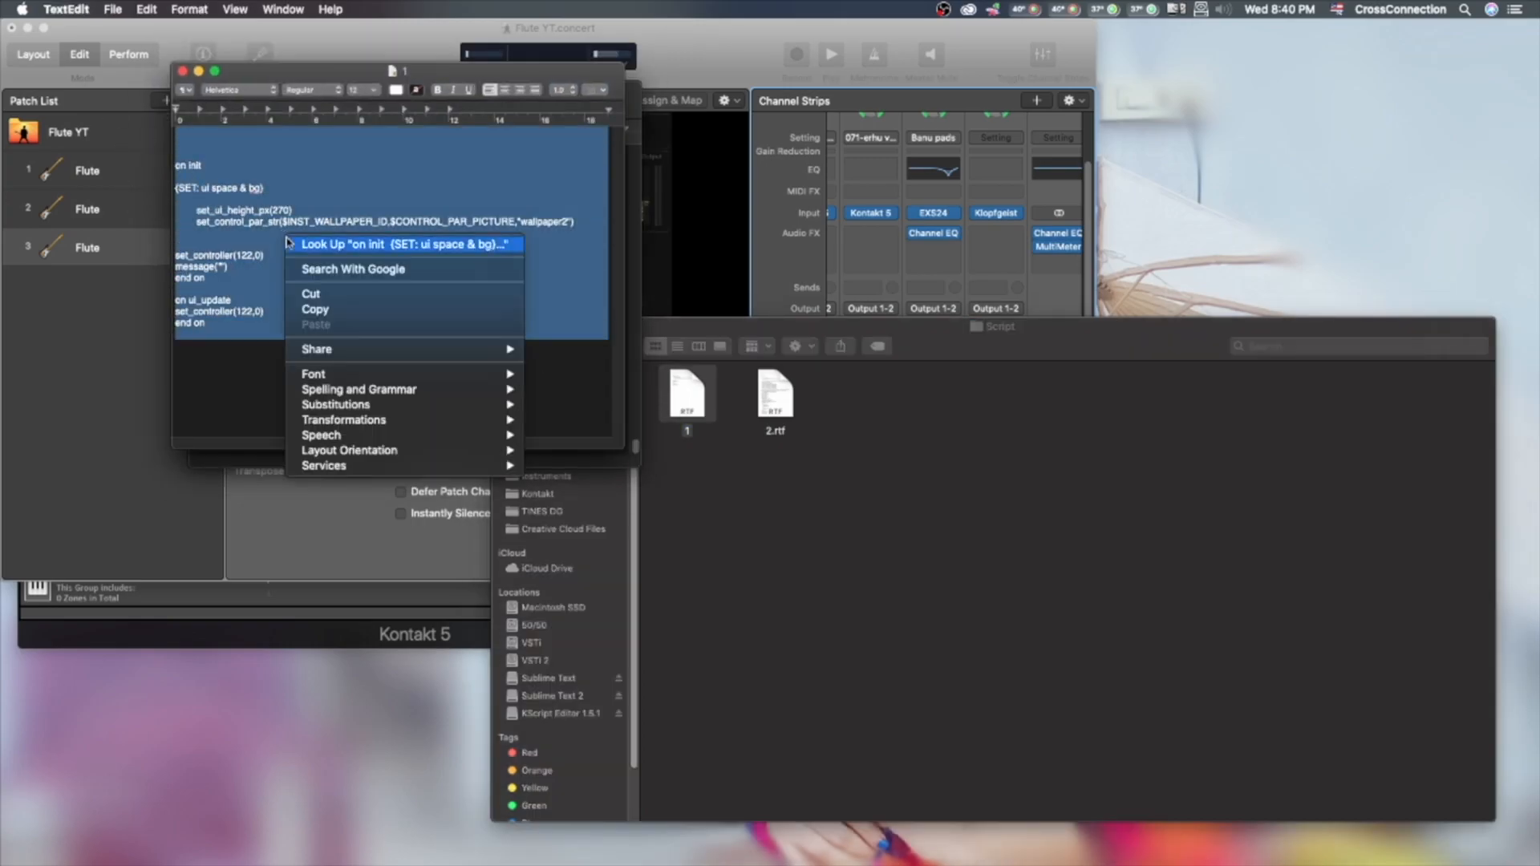
{"action": "left_click", "coordinate": [316, 310]}
Return to Kontakt, paste the copied script into the first script slot and apply it.
{"action": "left_click", "coordinate": [102, 349]}
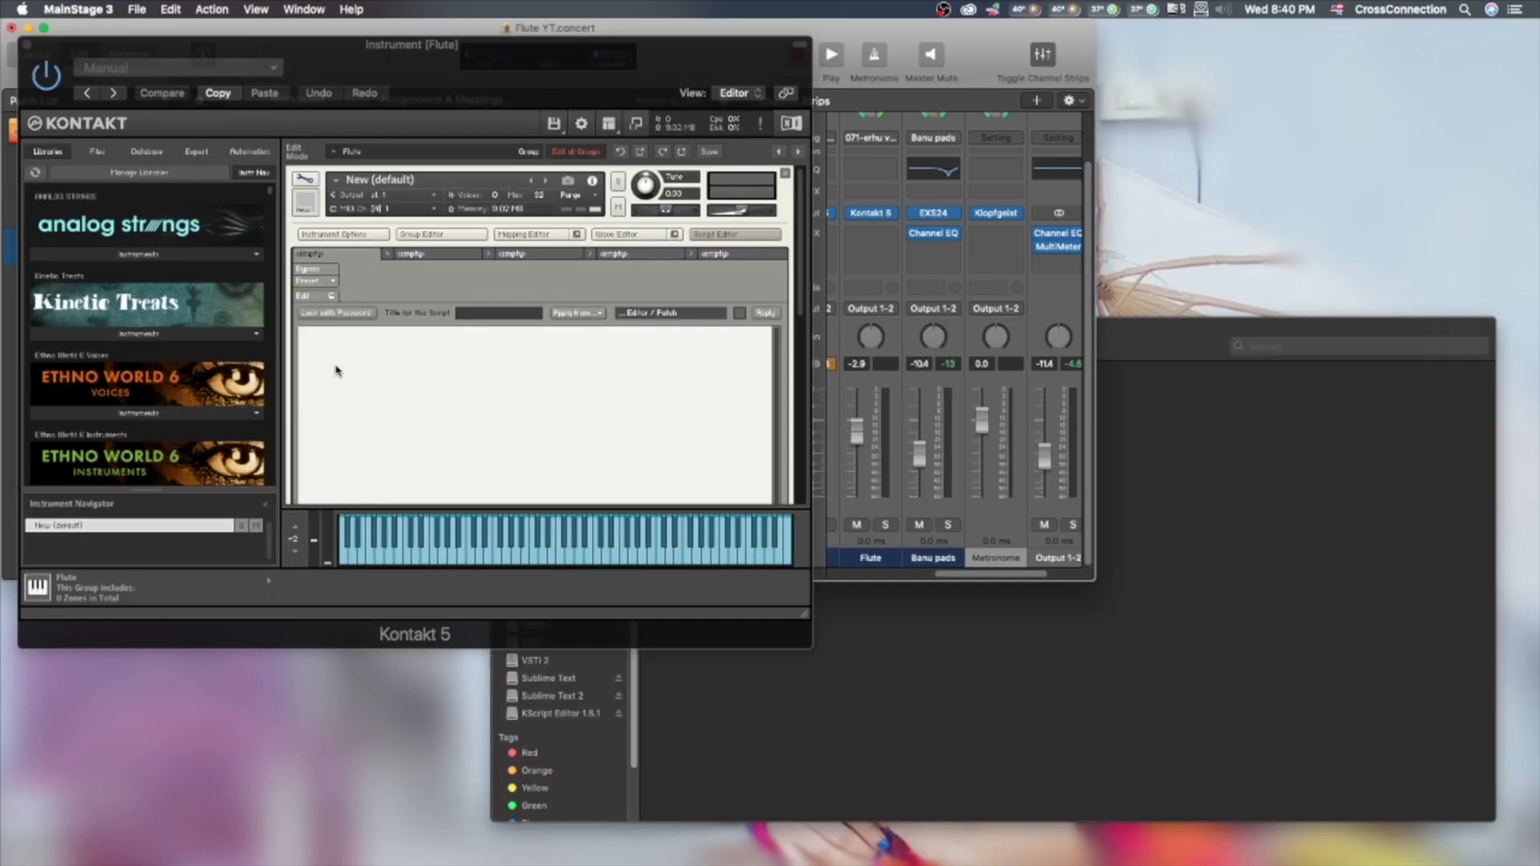
{"action": "right_click", "coordinate": [335, 371]}
{"action": "left_click", "coordinate": [363, 405]}
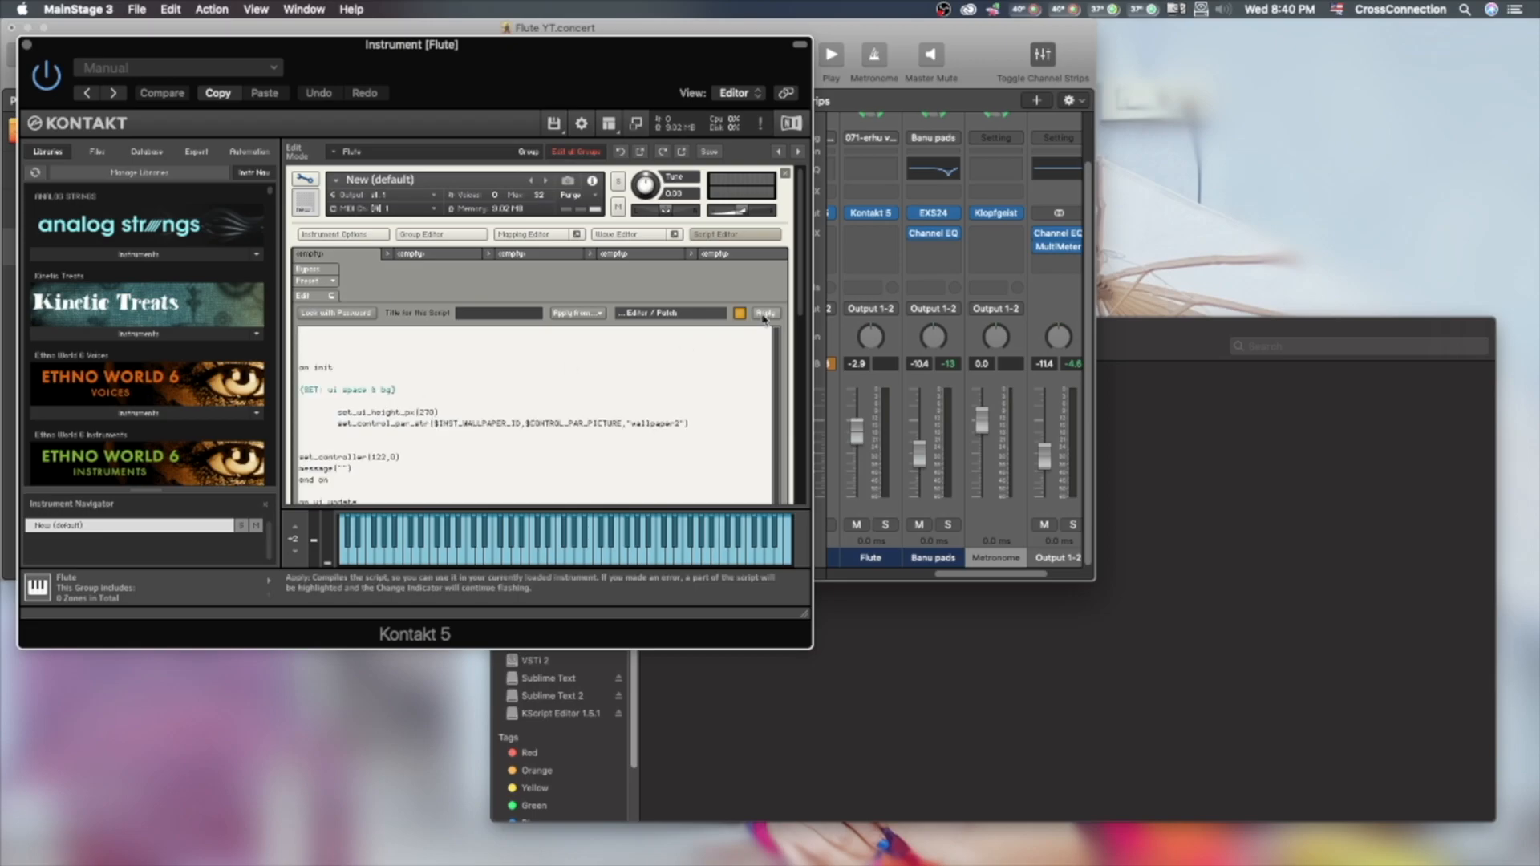
{"action": "left_click", "coordinate": [346, 255]}
Open the second script slot for code editing, and copy the entire script text from file 2.rtf in Finder's Script folder.
{"action": "left_click", "coordinate": [431, 255]}
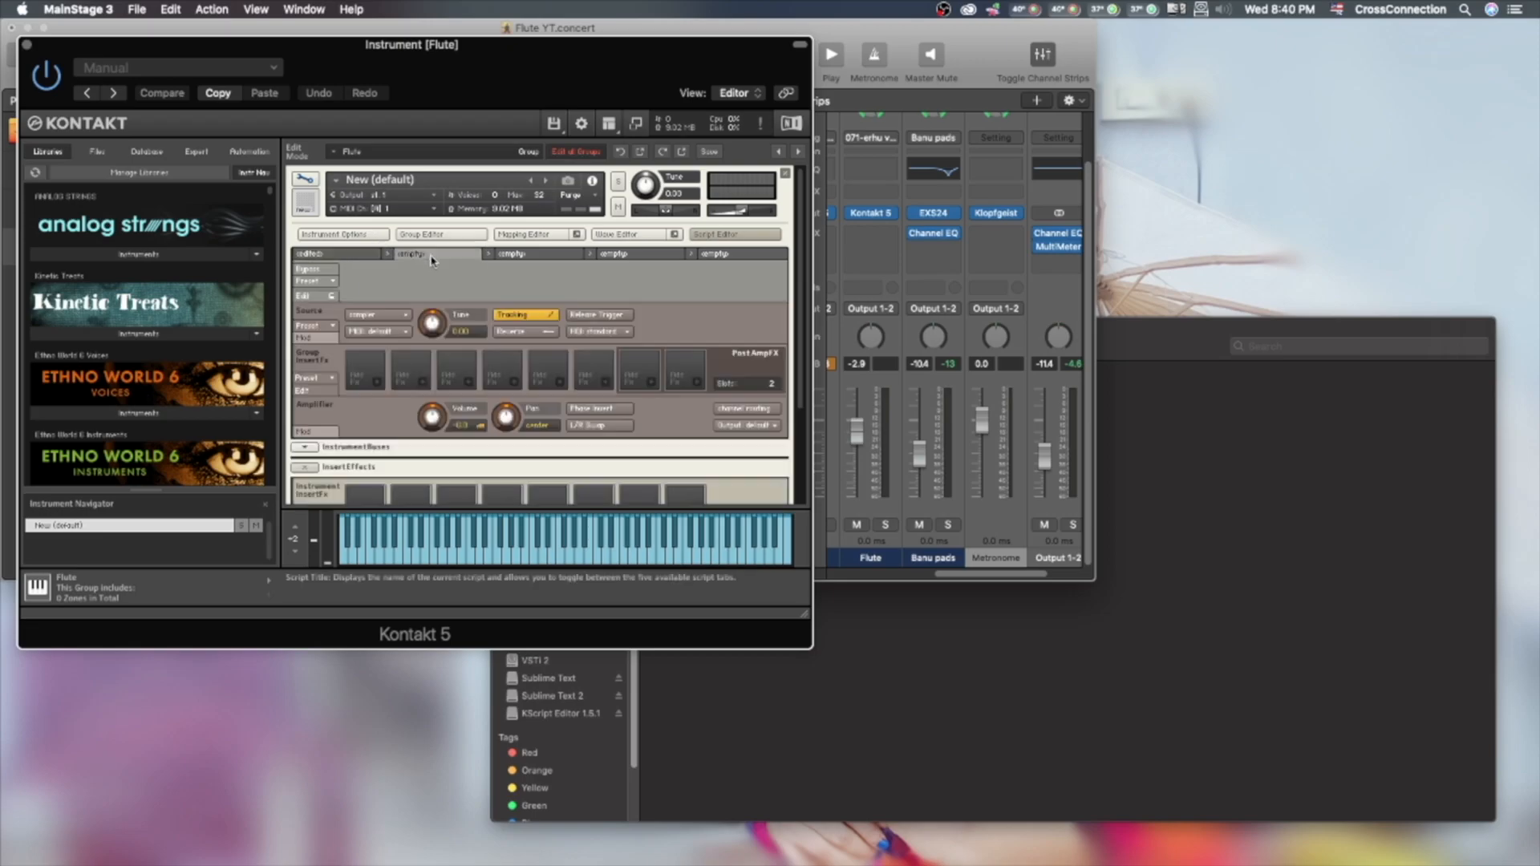
{"action": "left_click", "coordinate": [320, 296]}
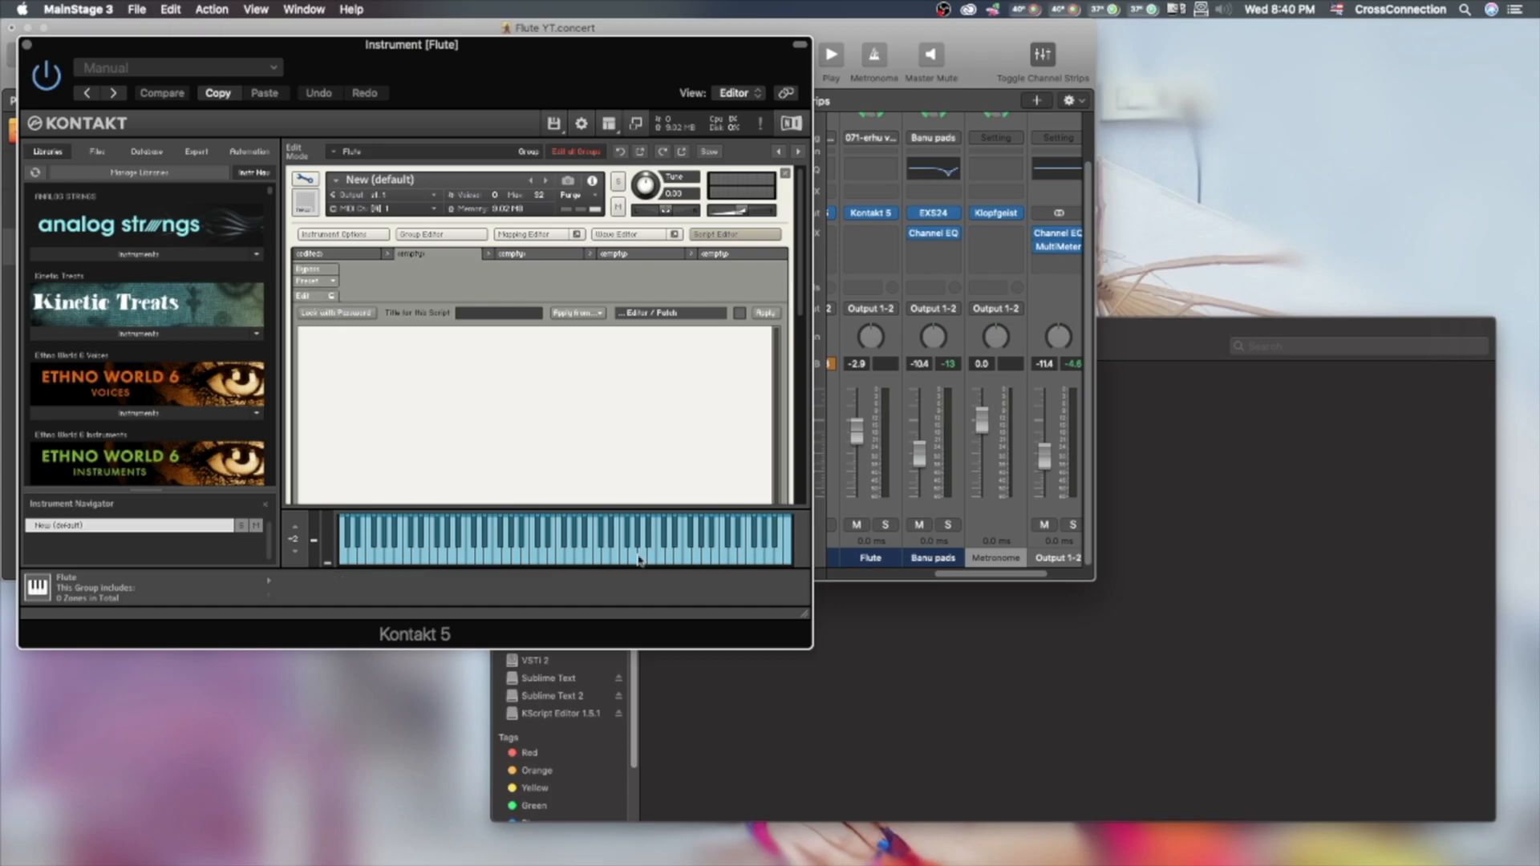
{"action": "left_click", "coordinate": [1043, 734]}
{"action": "double_click", "coordinate": [775, 397]}
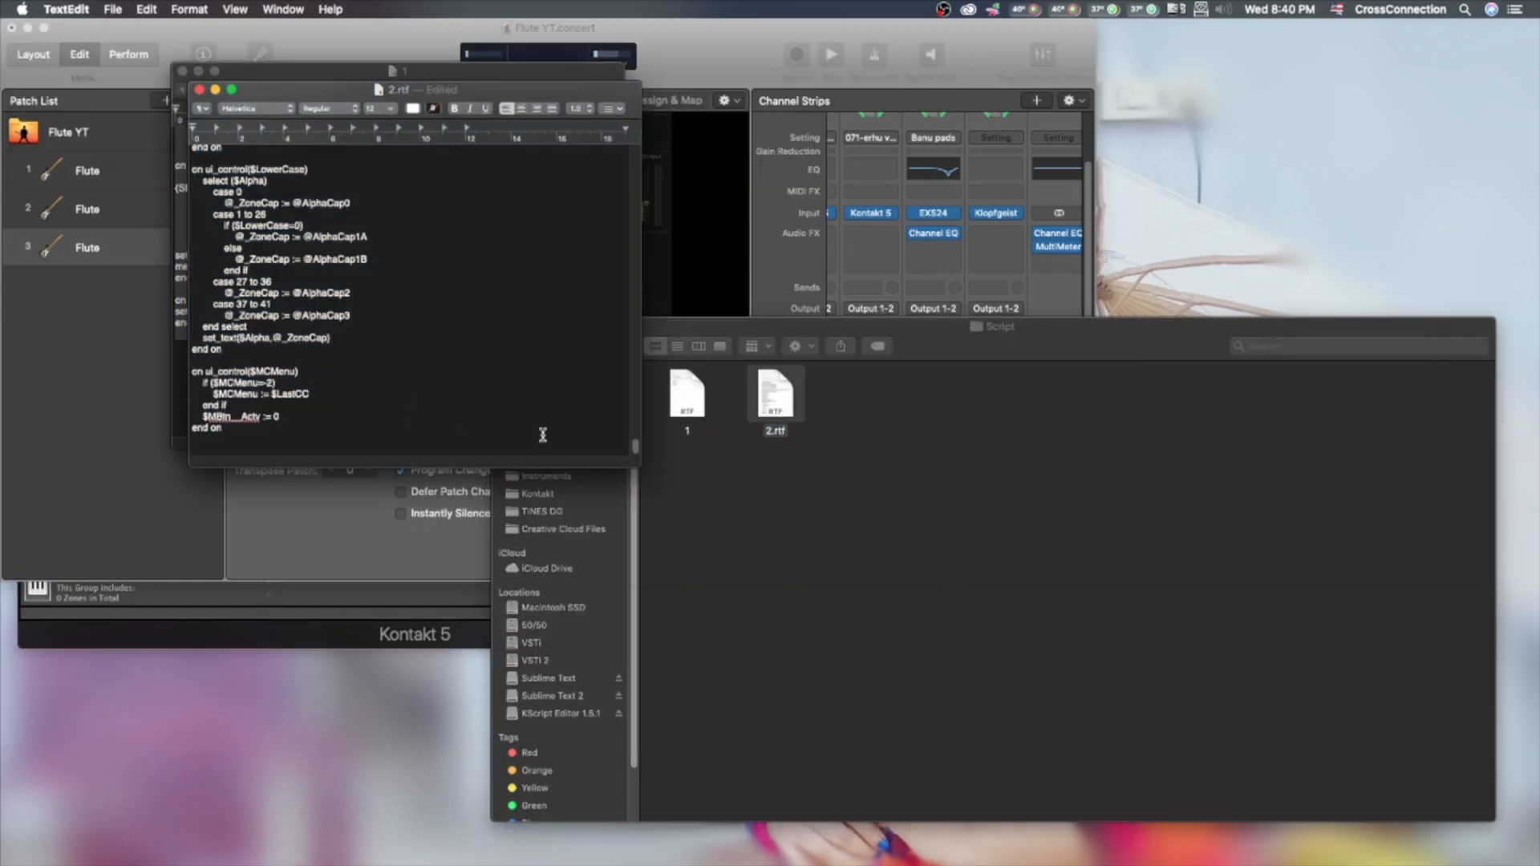
{"action": "double_click", "coordinate": [332, 437]}
{"action": "left_click_drag", "start_coordinate": [332, 437], "coordinate": [53, 5]}
{"action": "left_click", "coordinate": [414, 191]}
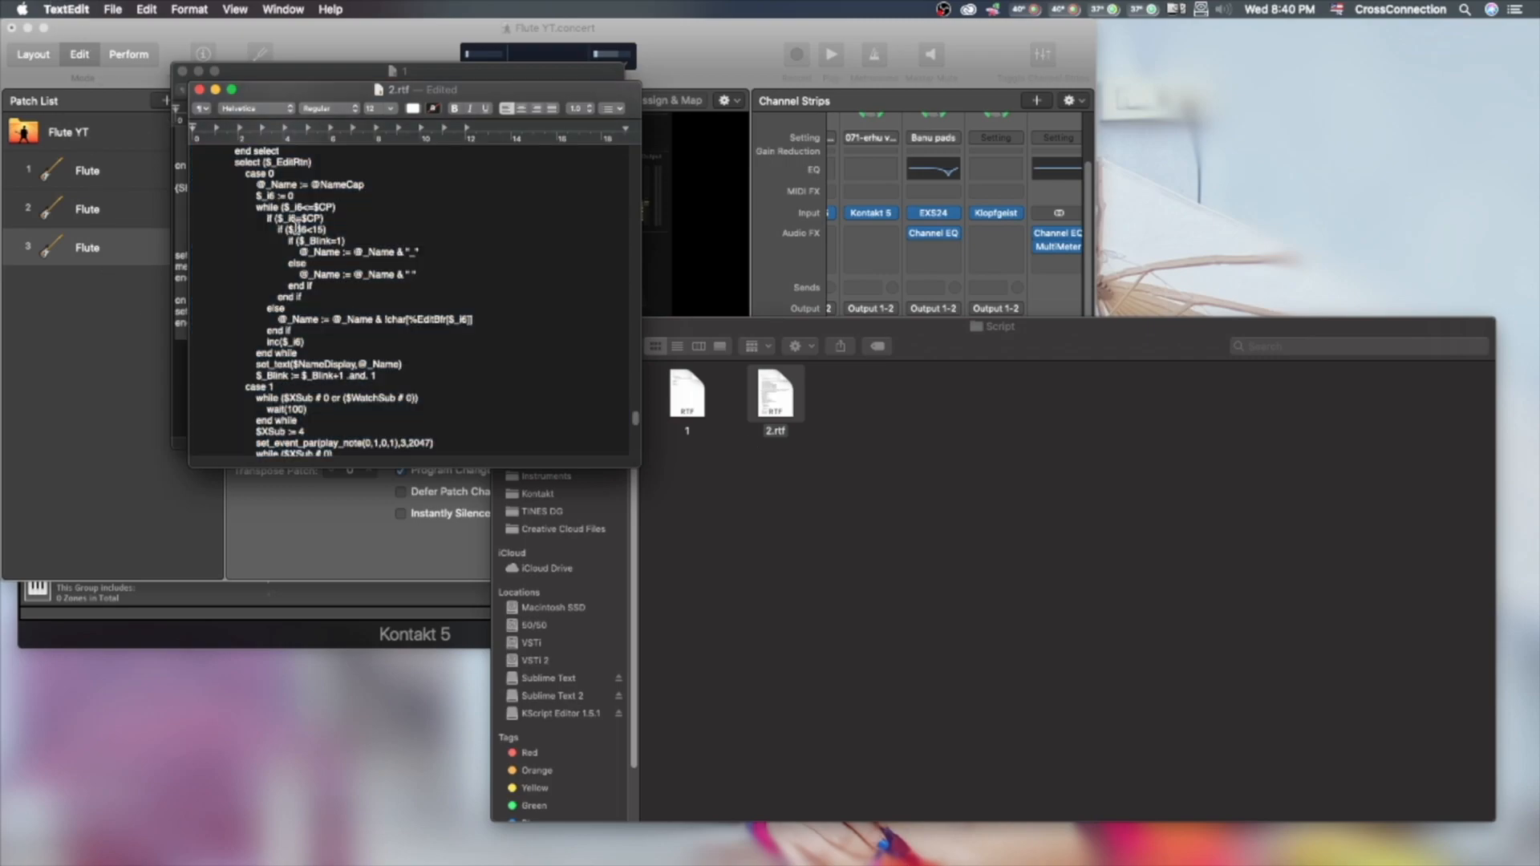
{"action": "key", "text": "super+a"}
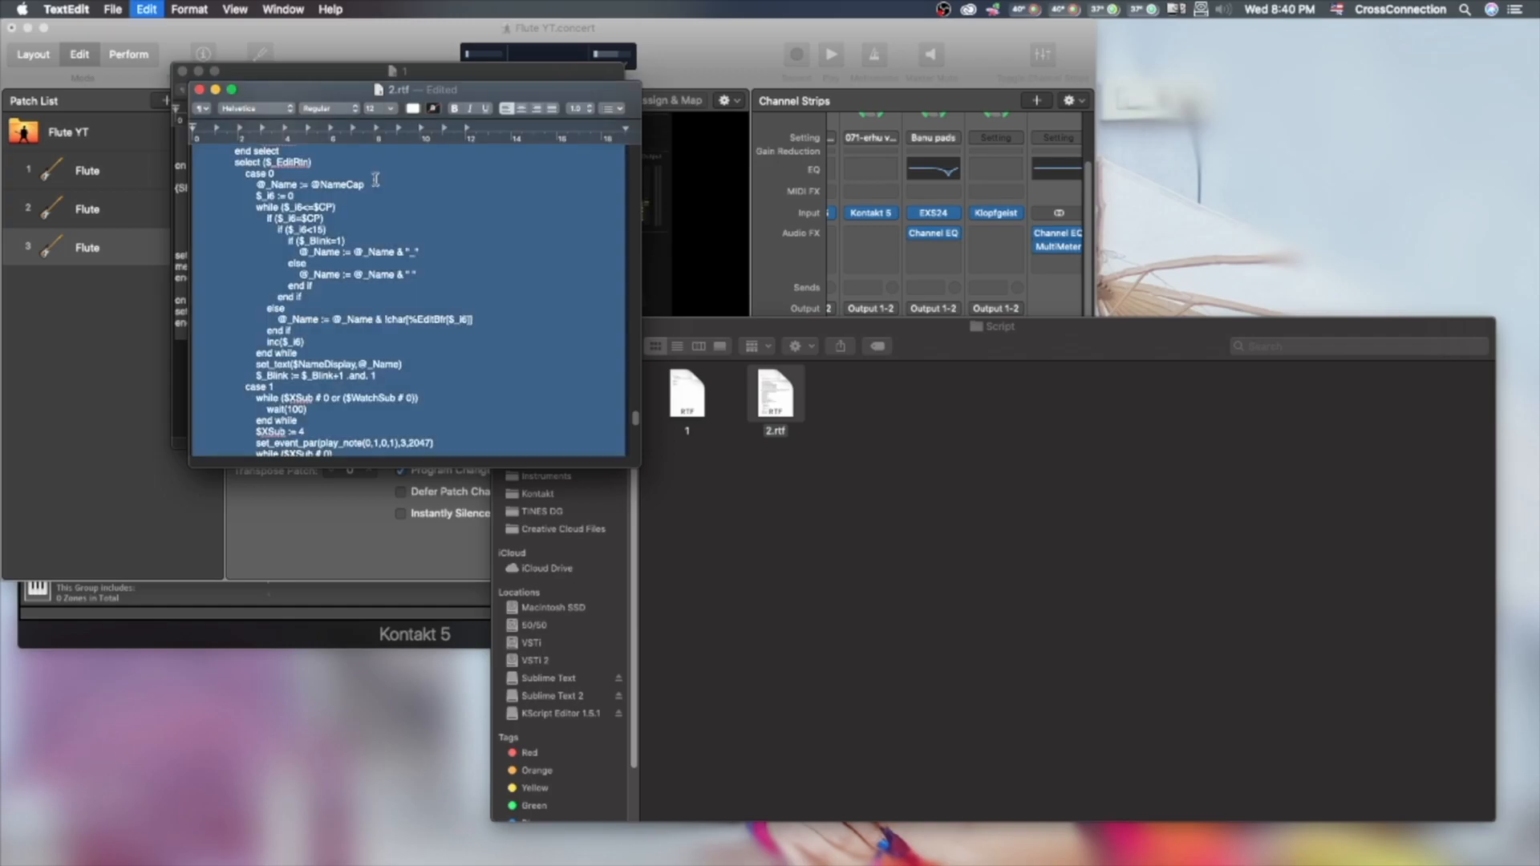
{"action": "right_click", "coordinate": [270, 232]}
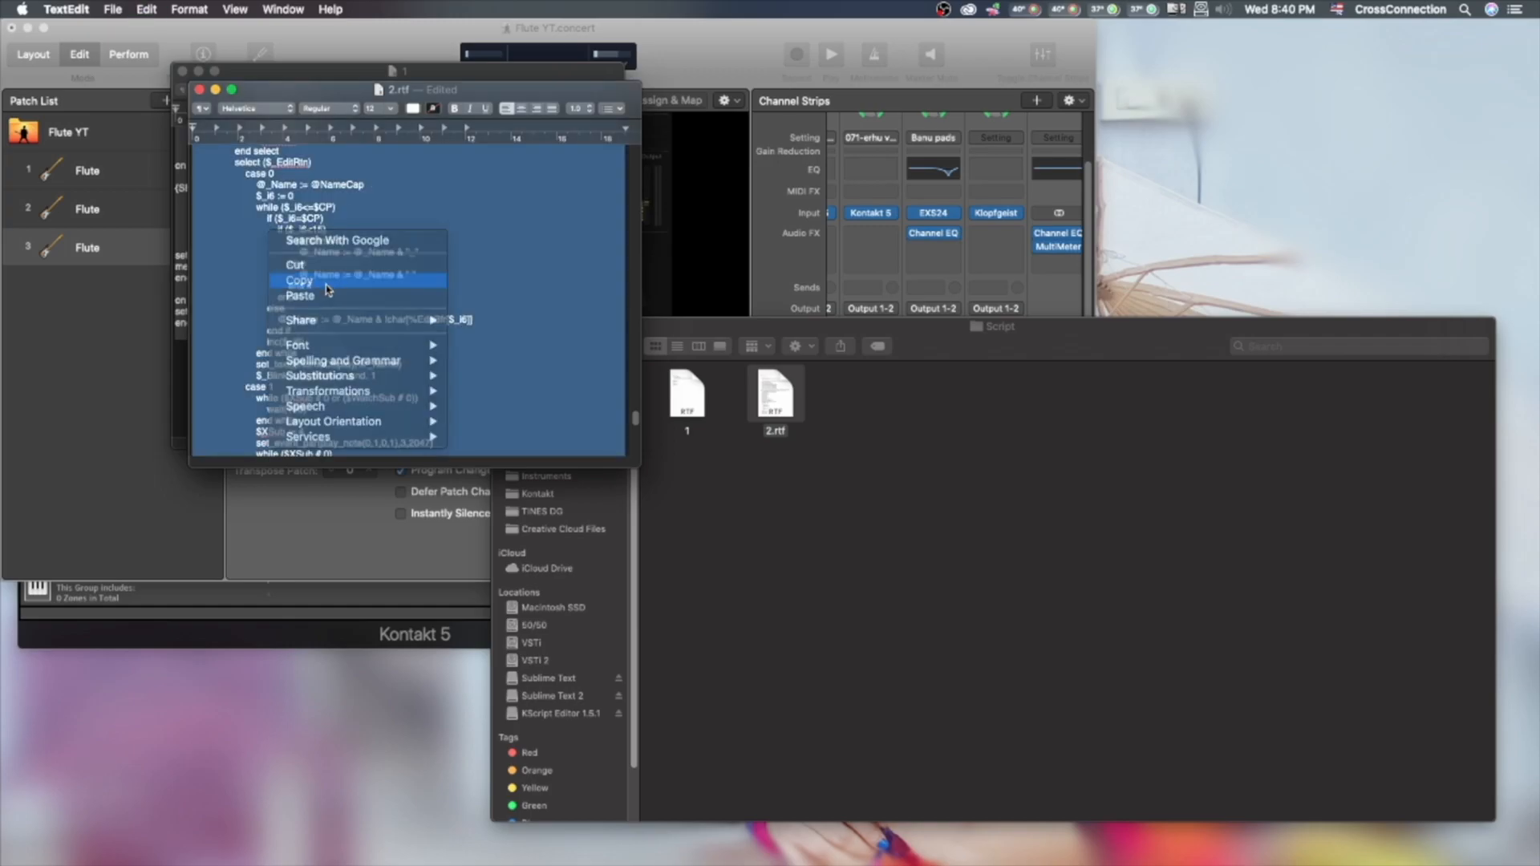
{"action": "left_click", "coordinate": [327, 280]}
Return to Kontakt, paste the copied script into the second script slot and apply it.
{"action": "left_click", "coordinate": [124, 291]}
{"action": "right_click", "coordinate": [354, 356]}
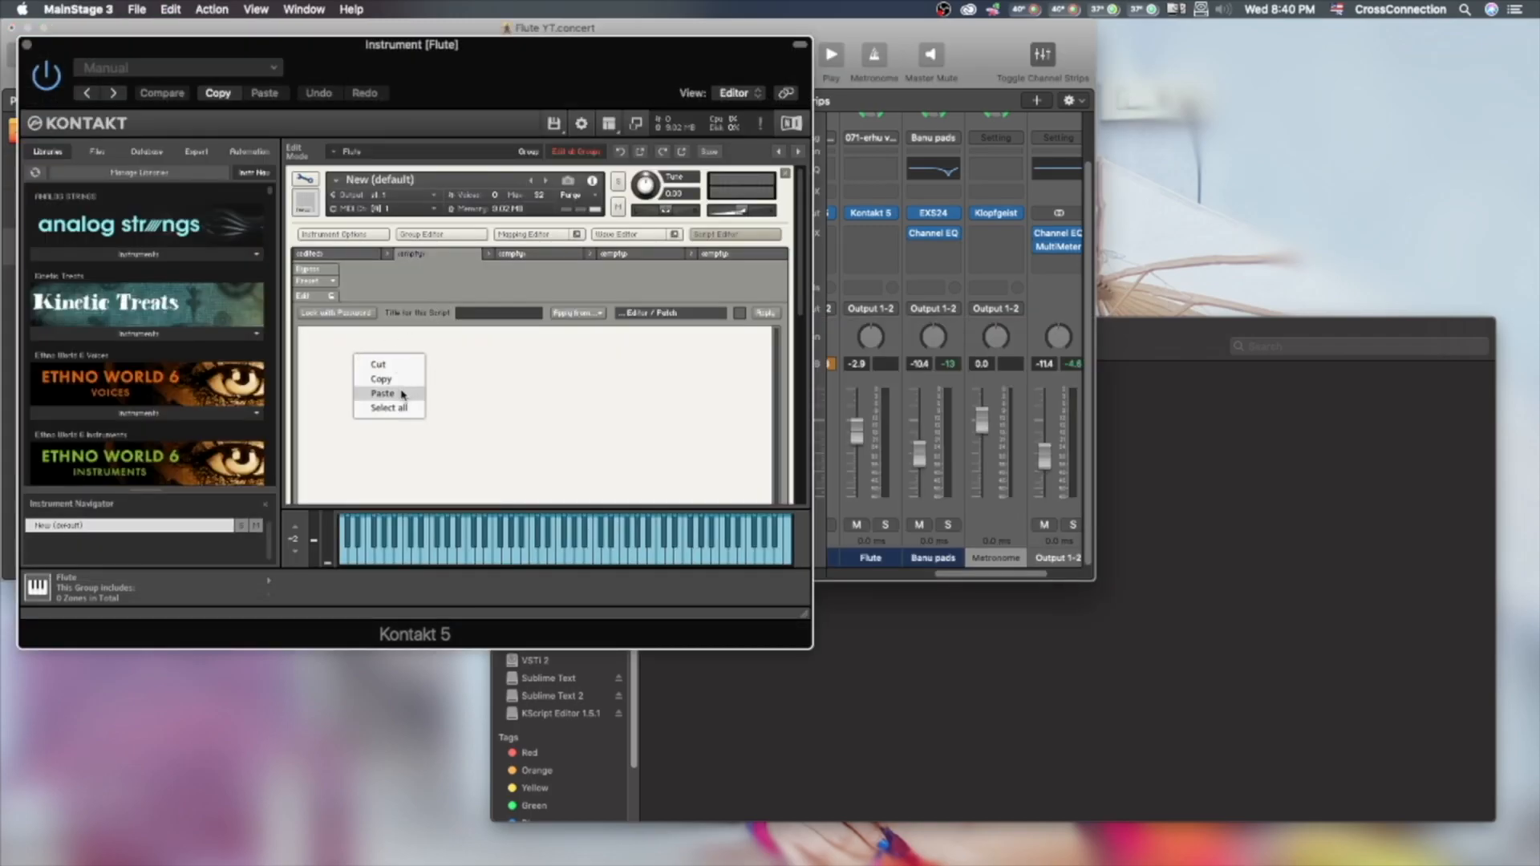
{"action": "left_click", "coordinate": [403, 394]}
{"action": "left_click", "coordinate": [758, 313]}
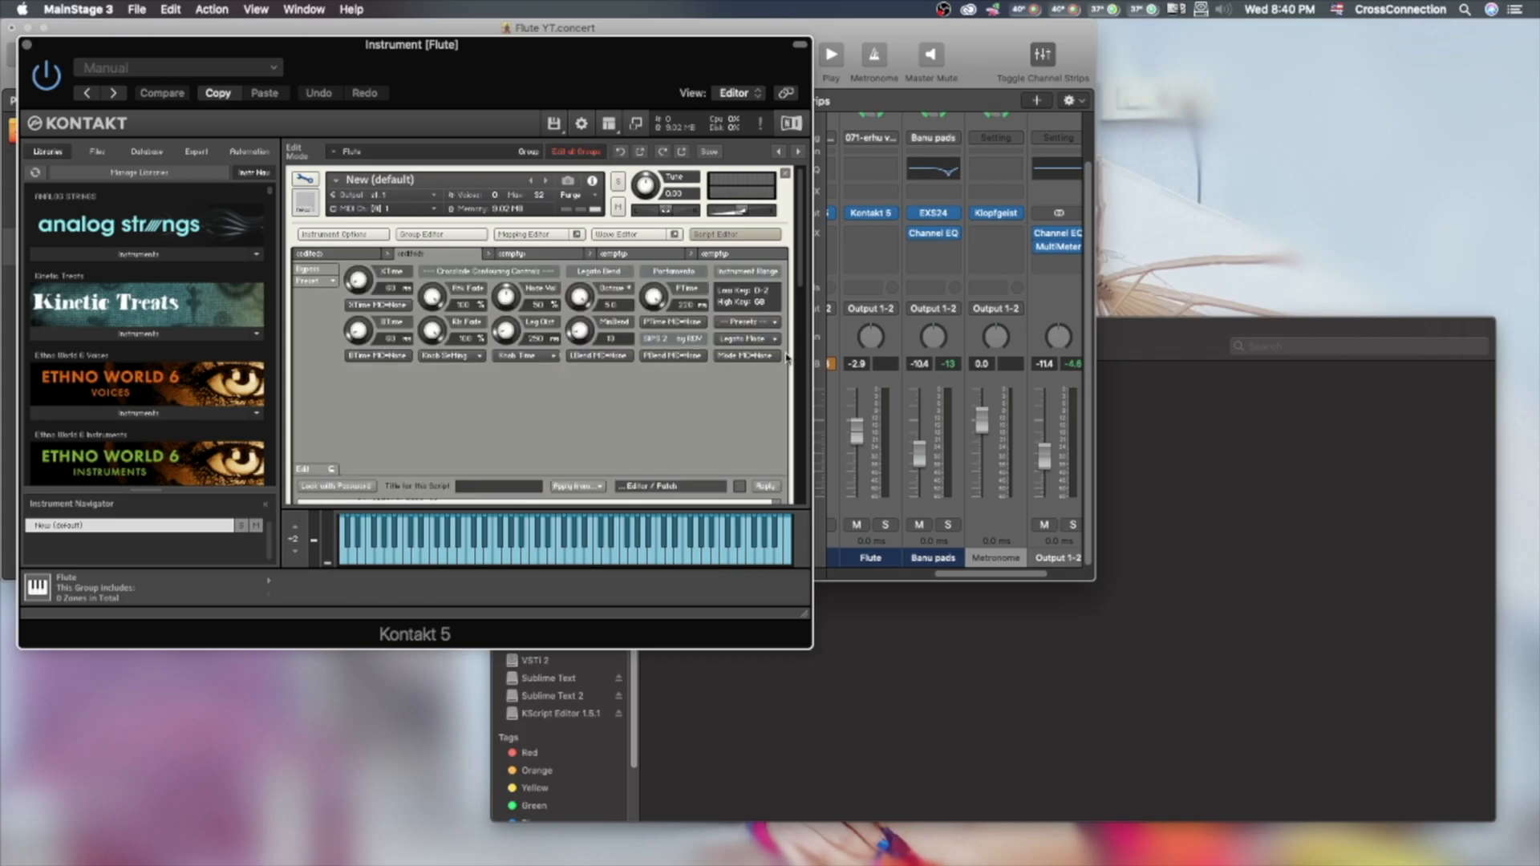
Set the second script's mode to Portamento and lower its PTime value.
{"action": "left_click", "coordinate": [767, 342]}
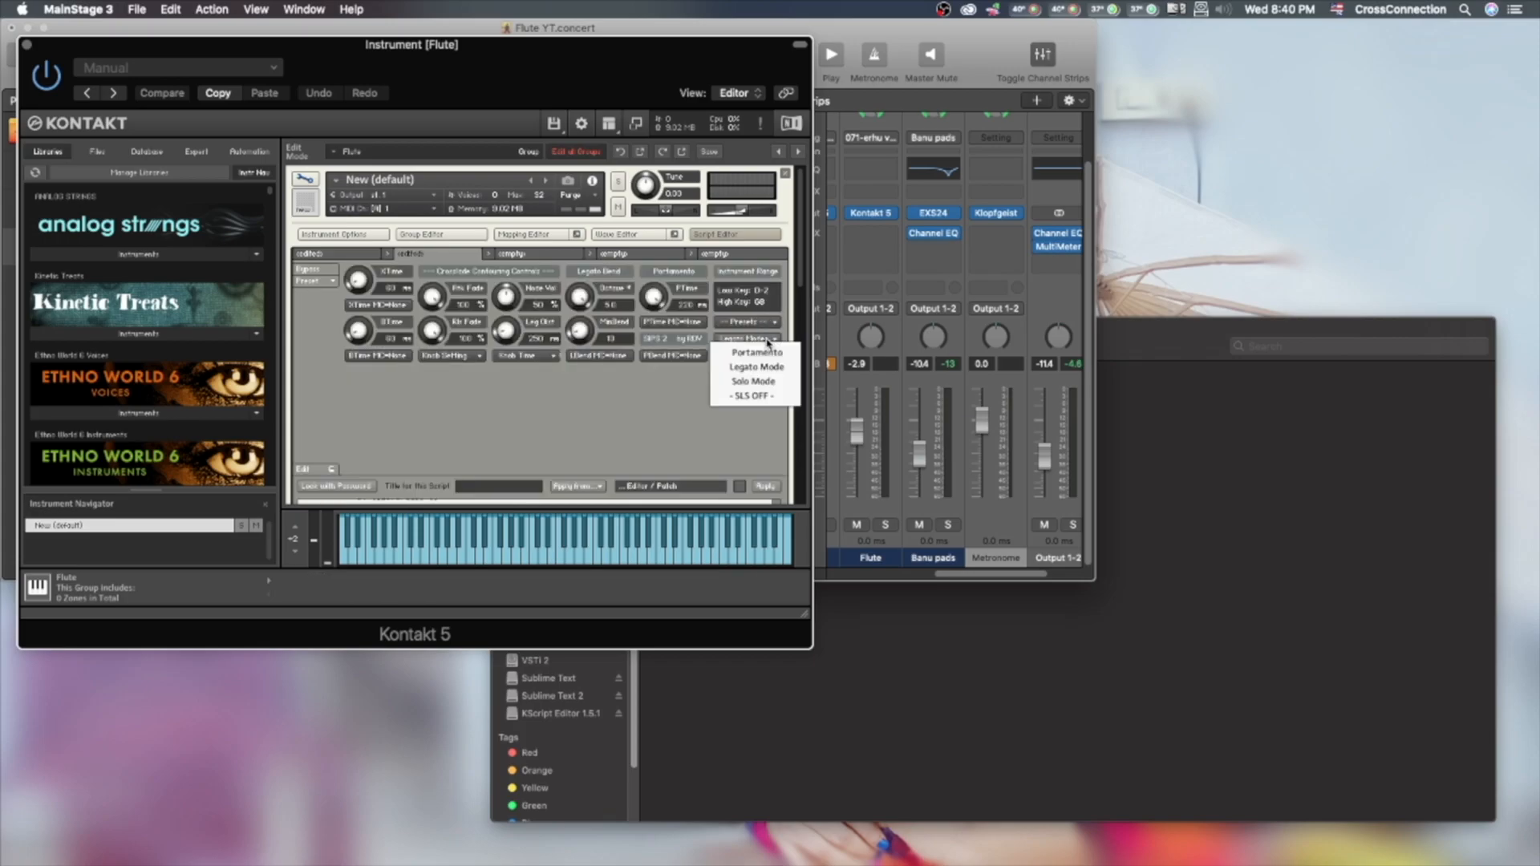
{"action": "left_click", "coordinate": [734, 349]}
{"action": "left_click_drag", "start_coordinate": [648, 295], "coordinate": [674, 516]}
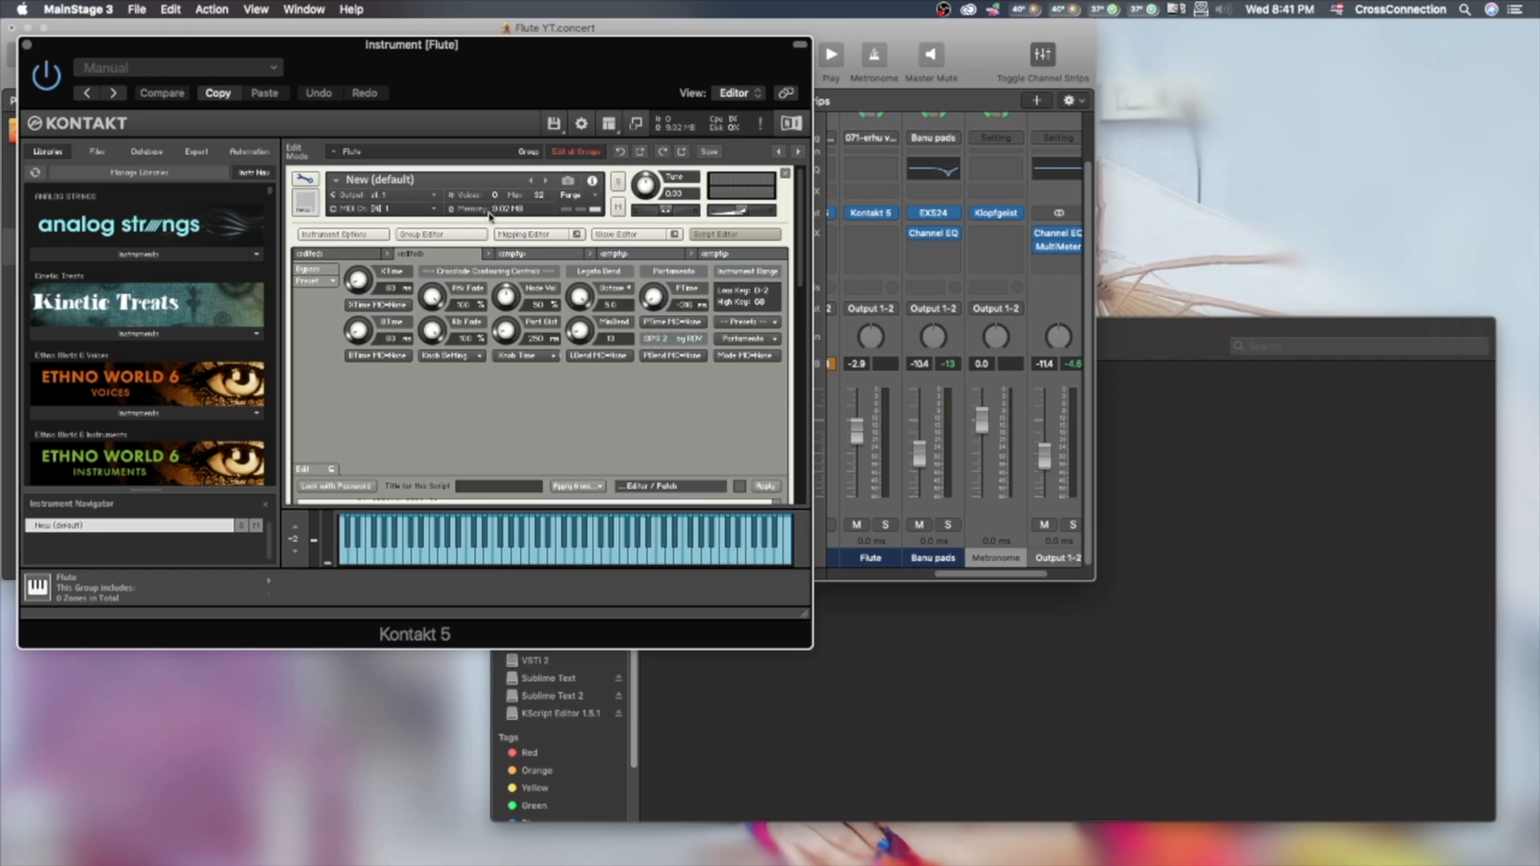
Hide the Script Editor, show the Group, Mapping and Wave Editors together, and enlarge the instrument window.
{"action": "left_click", "coordinate": [709, 237]}
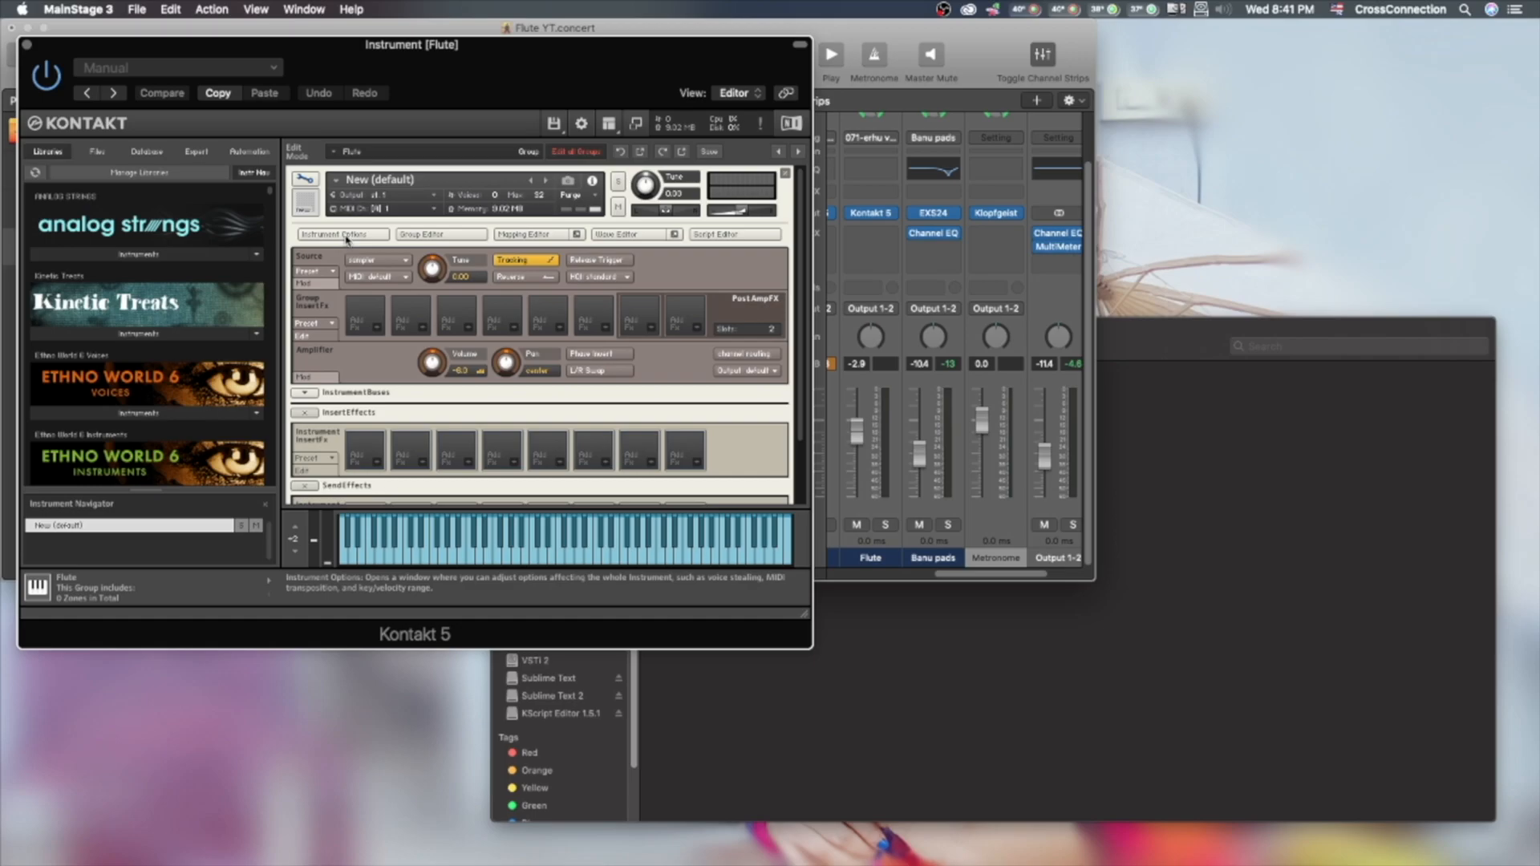
{"action": "left_click", "coordinate": [450, 235]}
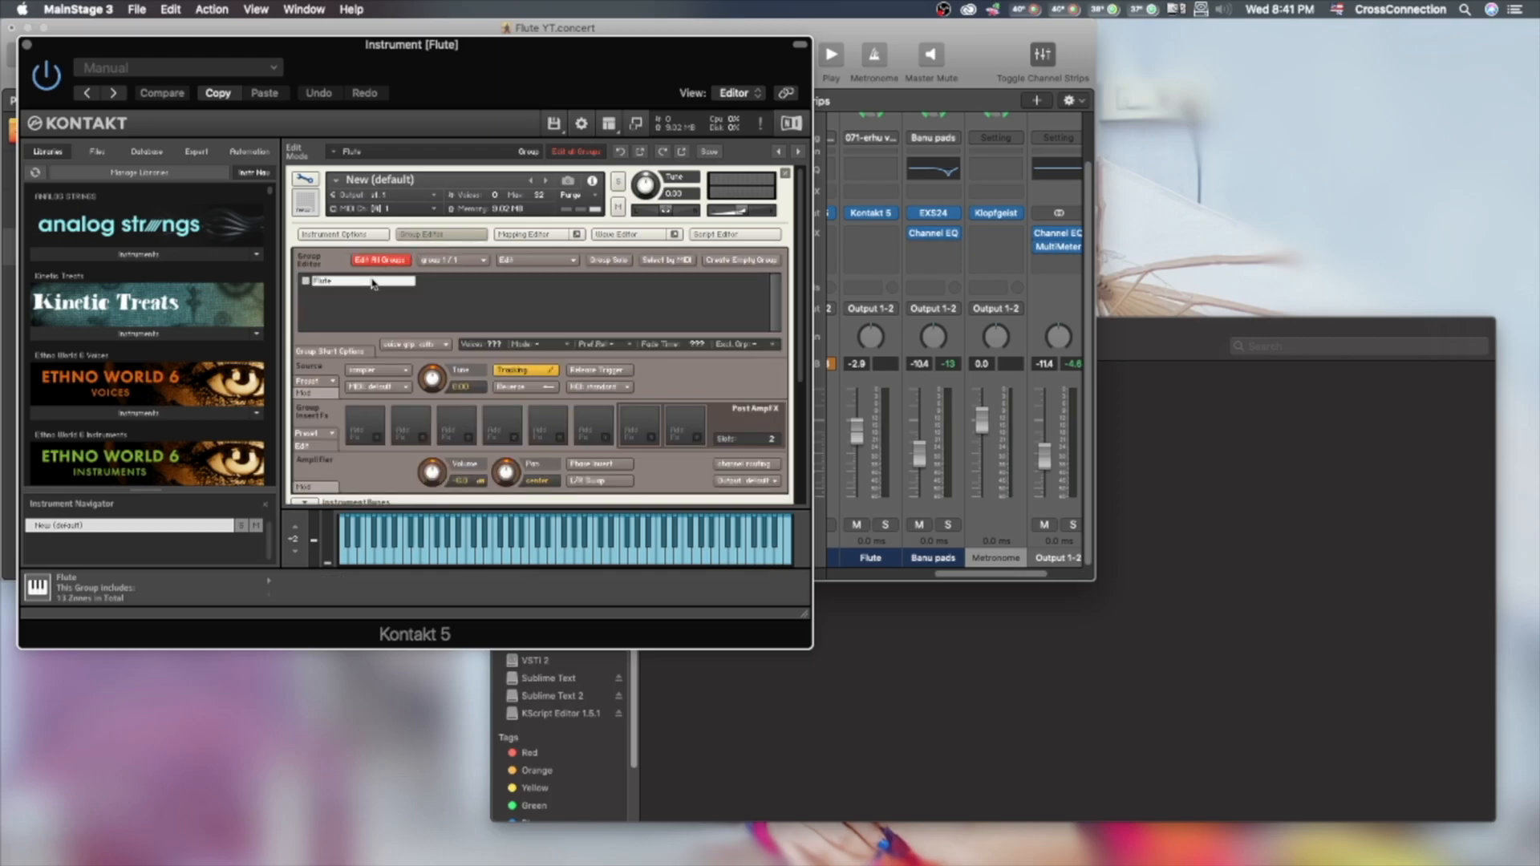
{"action": "left_click", "coordinate": [523, 234]}
{"action": "scroll", "coordinate": [523, 262], "scroll_direction": "down", "scroll_amount": 5}
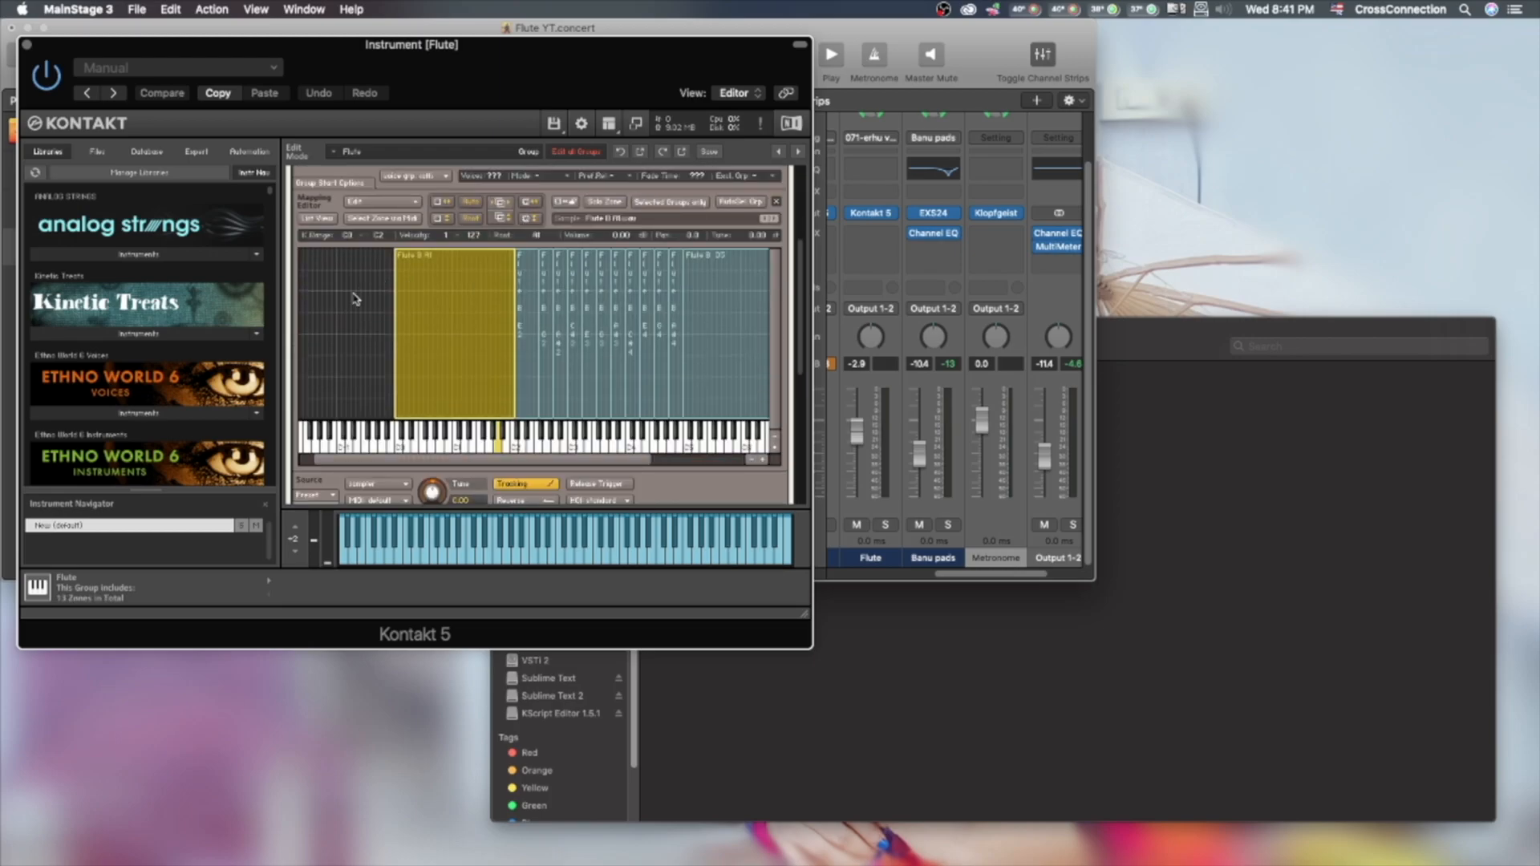
{"action": "scroll", "coordinate": [481, 277], "scroll_direction": "up", "scroll_amount": 2}
{"action": "scroll", "coordinate": [567, 278], "scroll_direction": "up", "scroll_amount": 2}
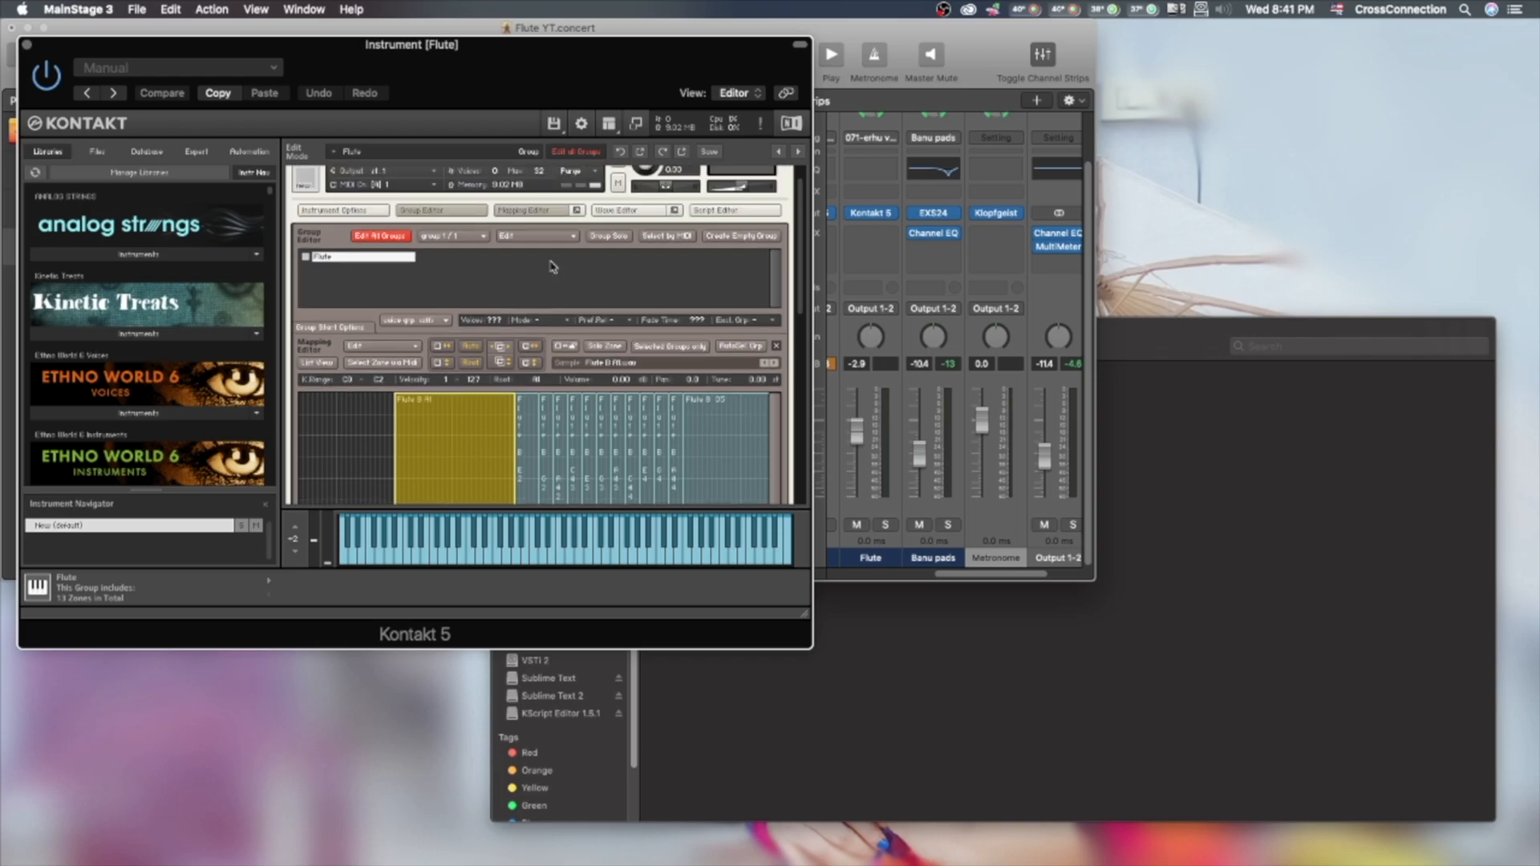
{"action": "left_click", "coordinate": [623, 213]}
{"action": "scroll", "coordinate": [562, 305], "scroll_direction": "down", "scroll_amount": 5}
{"action": "scroll", "coordinate": [511, 291], "scroll_direction": "down", "scroll_amount": 3}
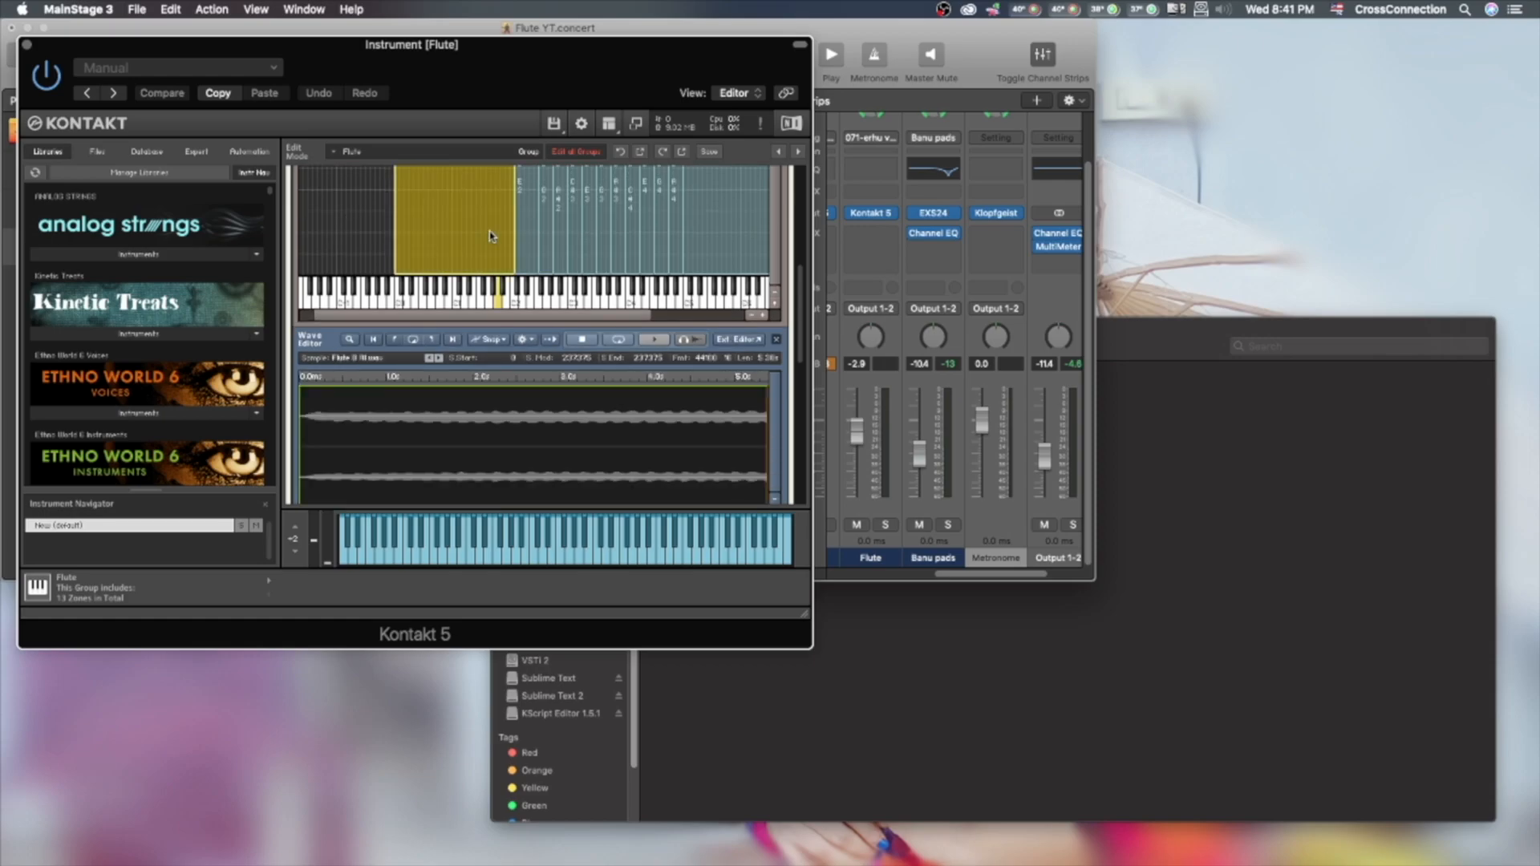
{"action": "left_click_drag", "start_coordinate": [802, 614], "coordinate": [981, 821]}
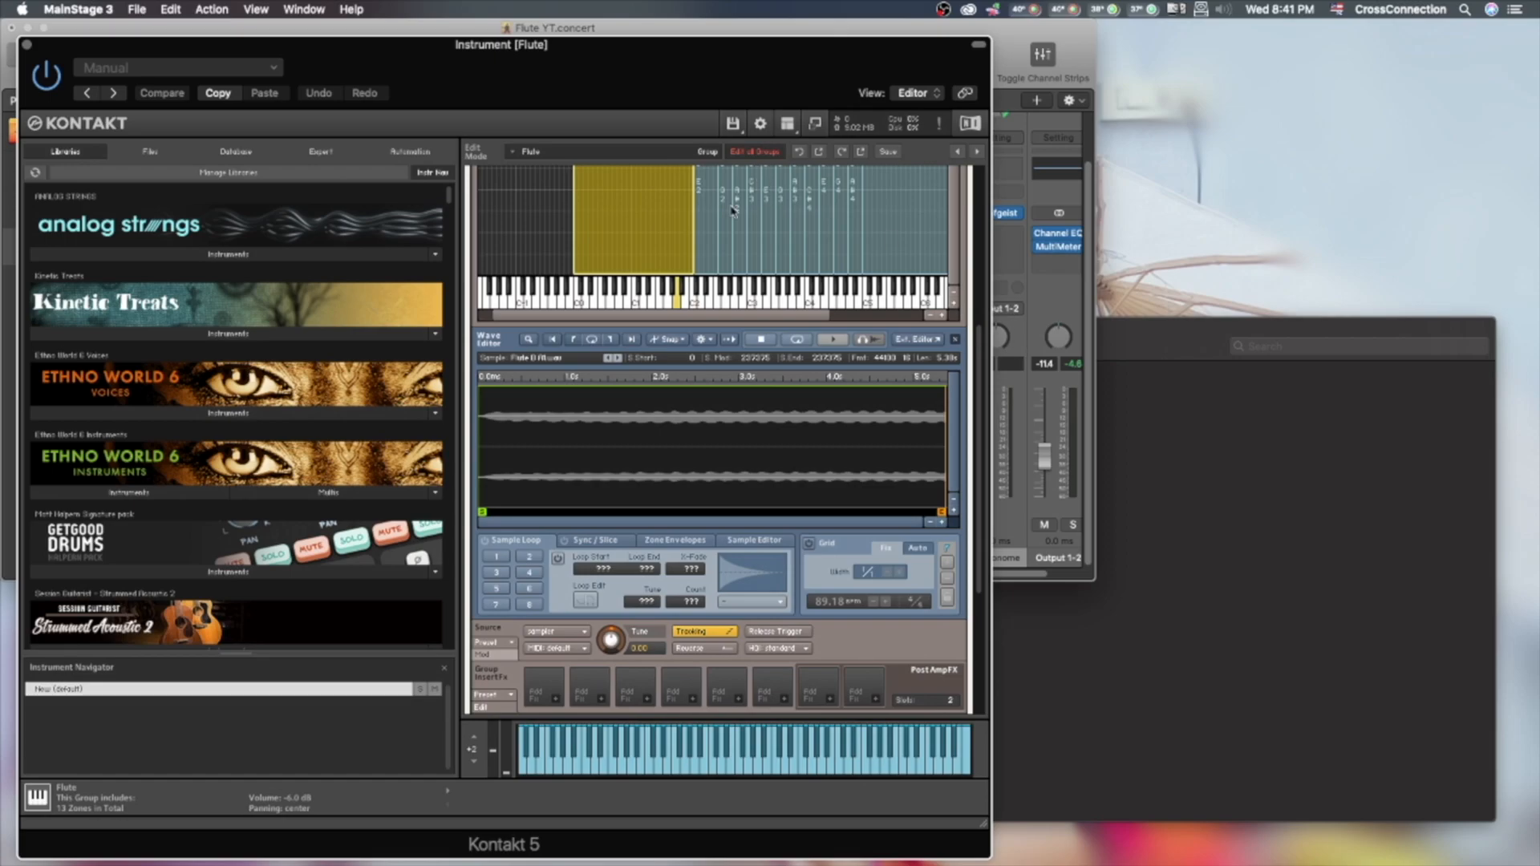
Zoom into the waveform of the lowest zone, Flute B A1, and move its sample start to about 3232.
{"action": "scroll", "coordinate": [704, 233], "scroll_direction": "up", "scroll_amount": 3}
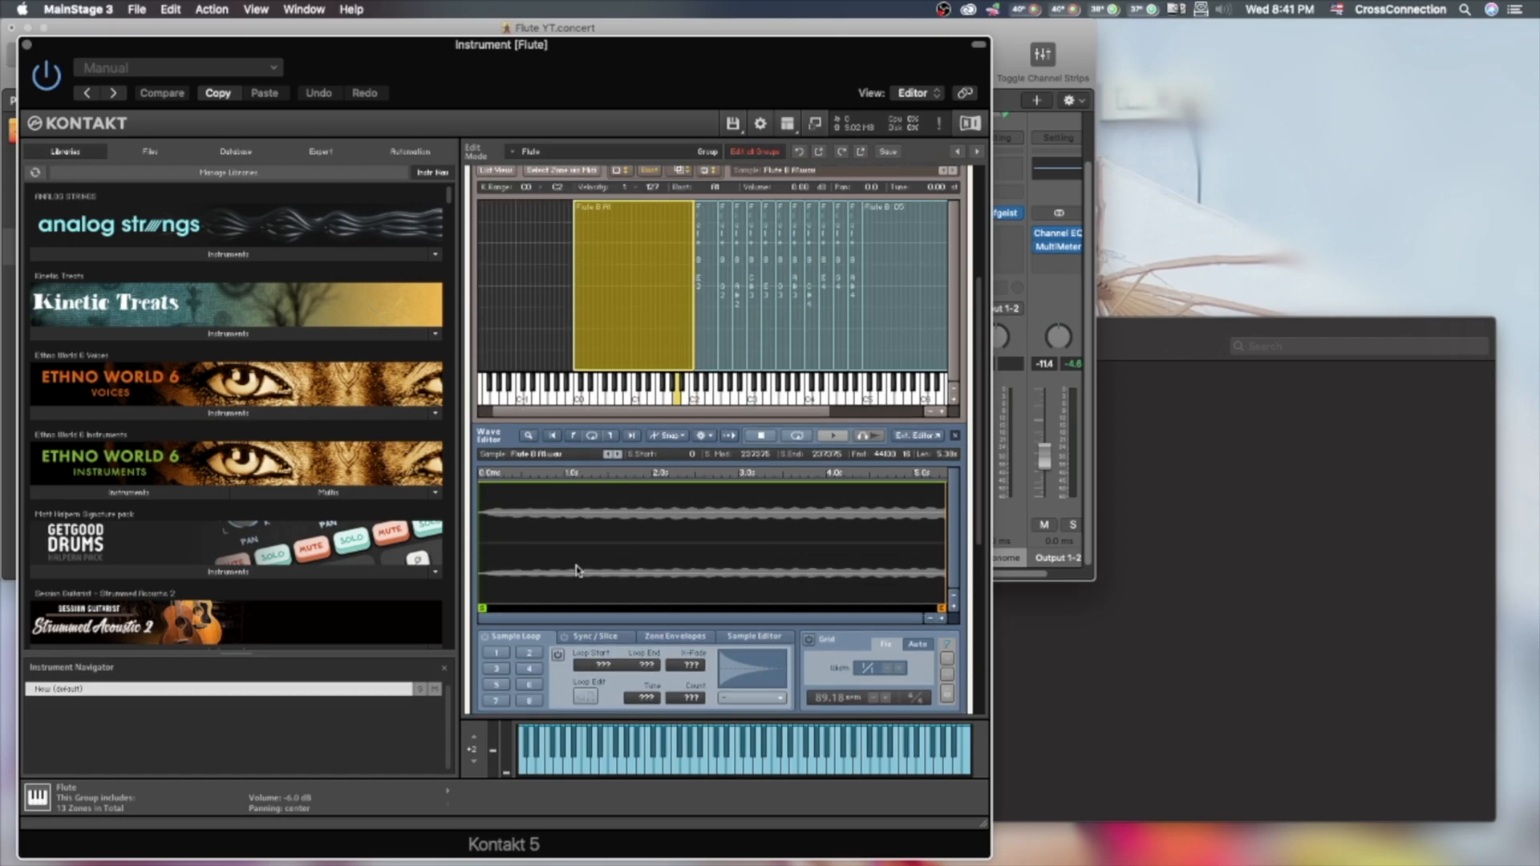
{"action": "left_click", "coordinate": [705, 306]}
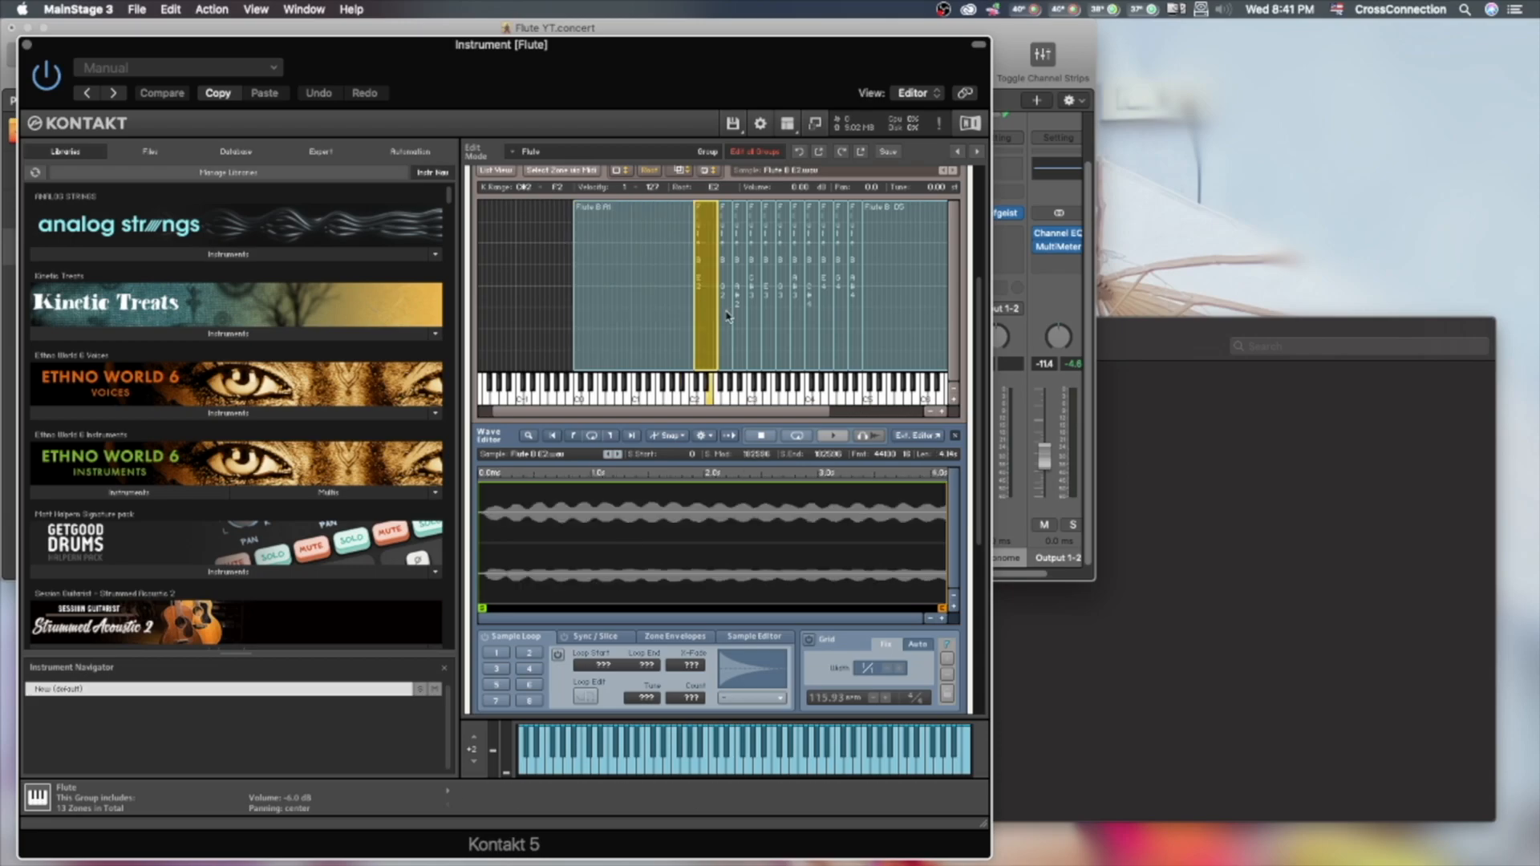
{"action": "left_click", "coordinate": [626, 327]}
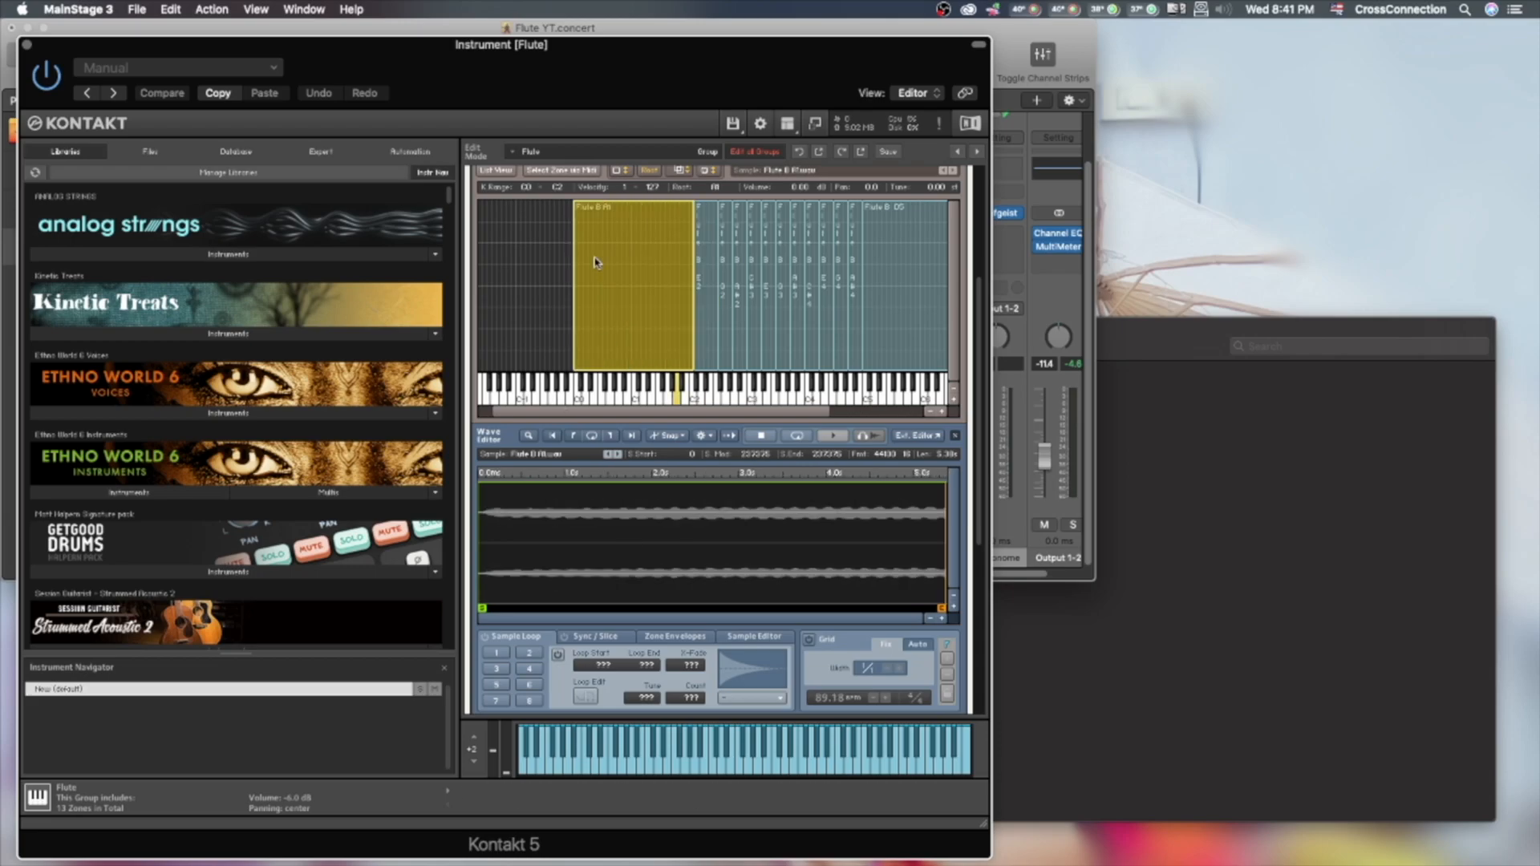
{"action": "left_click", "coordinate": [942, 620]}
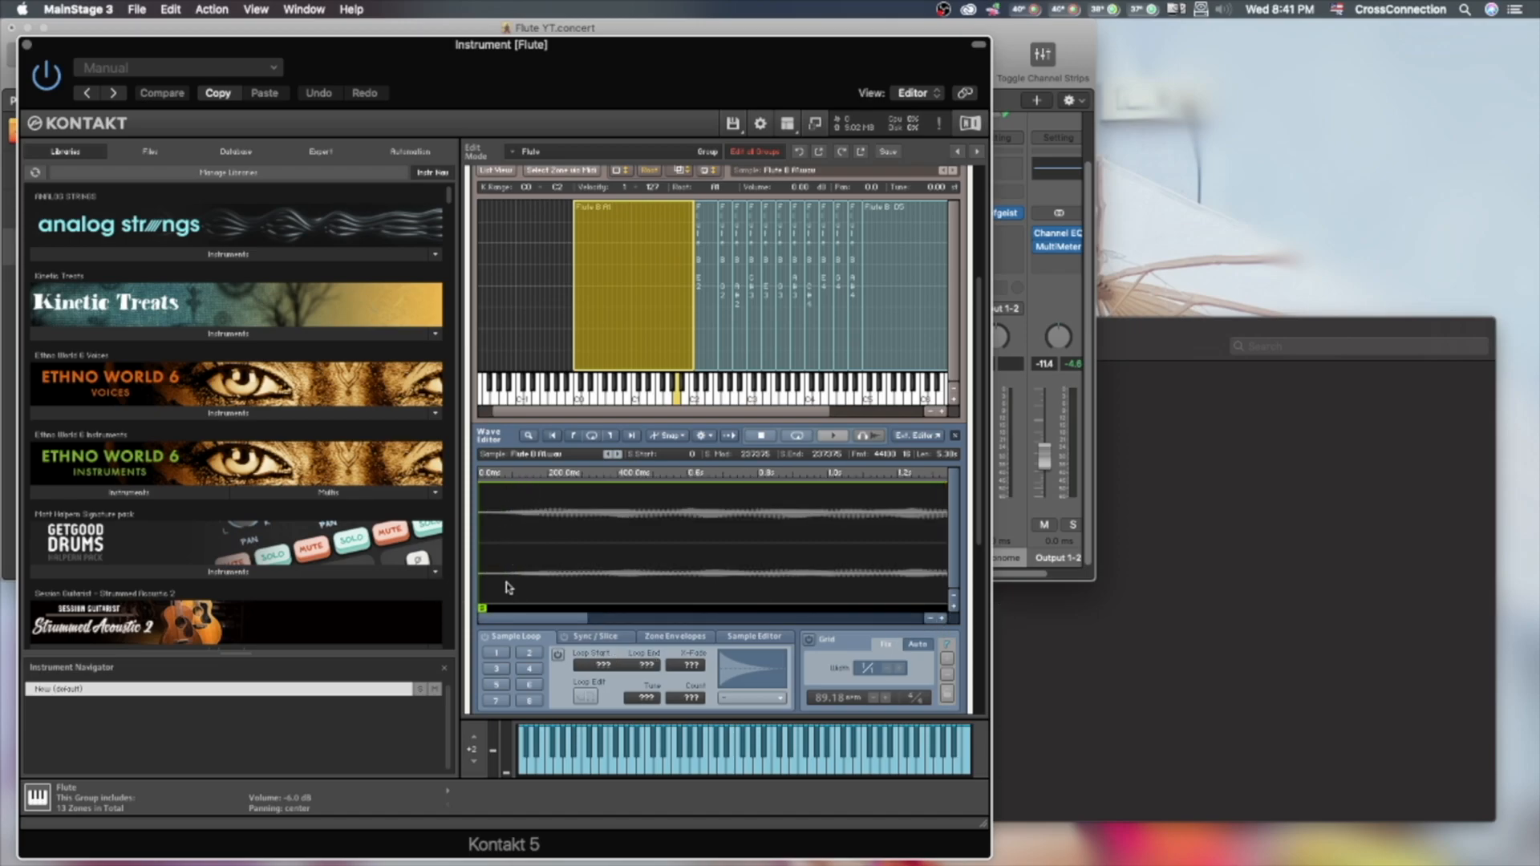
{"action": "left_click_drag", "start_coordinate": [483, 608], "coordinate": [507, 607]}
Move the sample start markers slightly forward in the E2, G2, A#2 and C#3 zones, with C#3 at about 1504.
{"action": "left_click", "coordinate": [706, 294]}
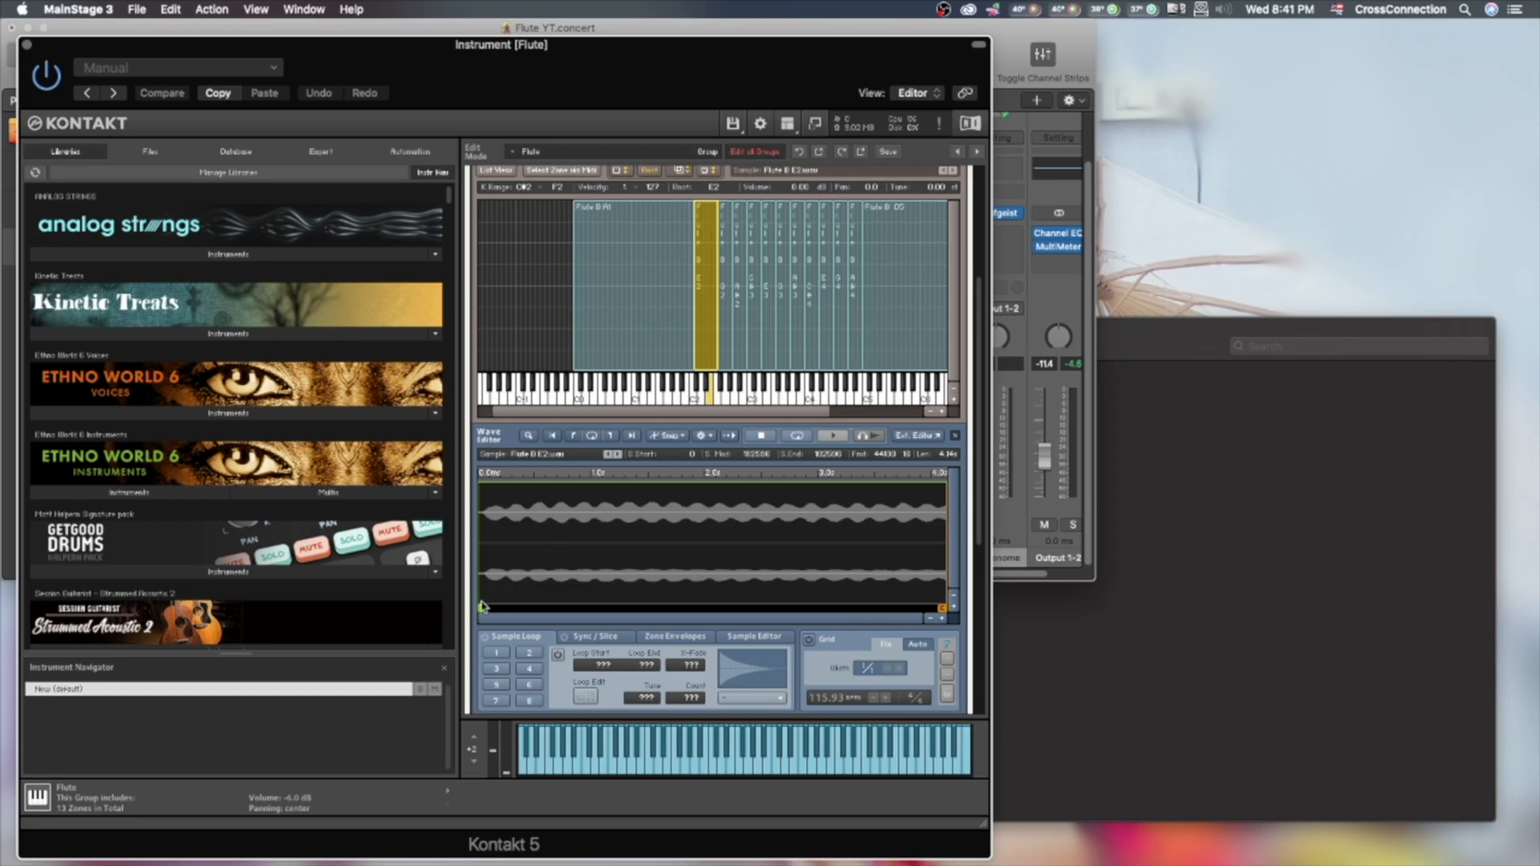
{"action": "left_click_drag", "start_coordinate": [483, 607], "coordinate": [487, 610]}
{"action": "left_click", "coordinate": [723, 355]}
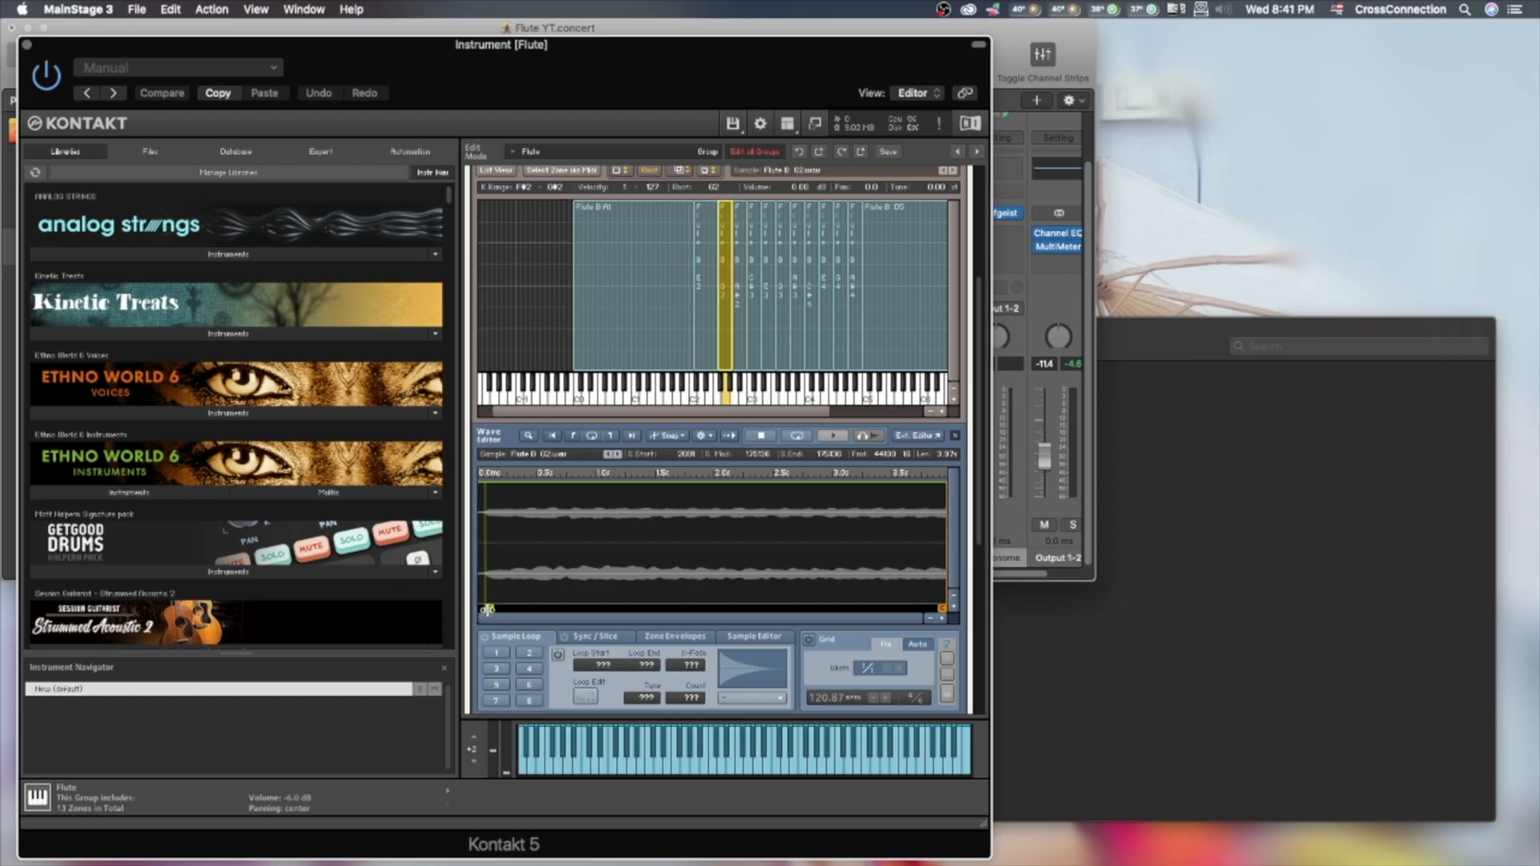
{"action": "left_click", "coordinate": [743, 345]}
{"action": "left_click_drag", "start_coordinate": [480, 608], "coordinate": [486, 608]}
{"action": "left_click", "coordinate": [756, 329]}
{"action": "left_click_drag", "start_coordinate": [483, 608], "coordinate": [487, 608]}
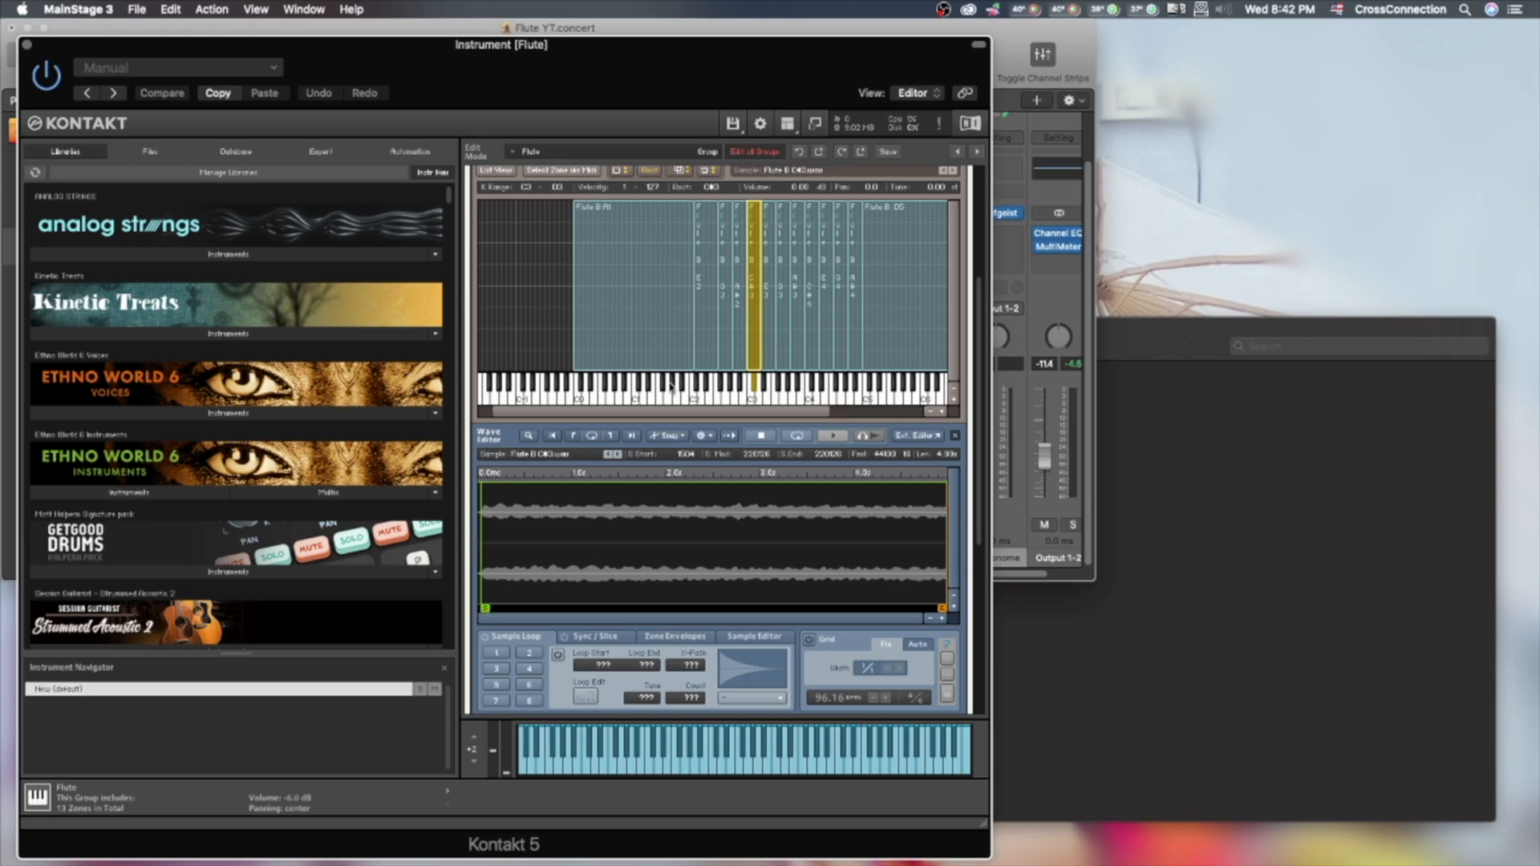
Move the sample starts forward in the higher zones, with G4 at about 2000, A#4 at about 1620 and D5 at about 1020.
{"action": "key", "text": "Right"}
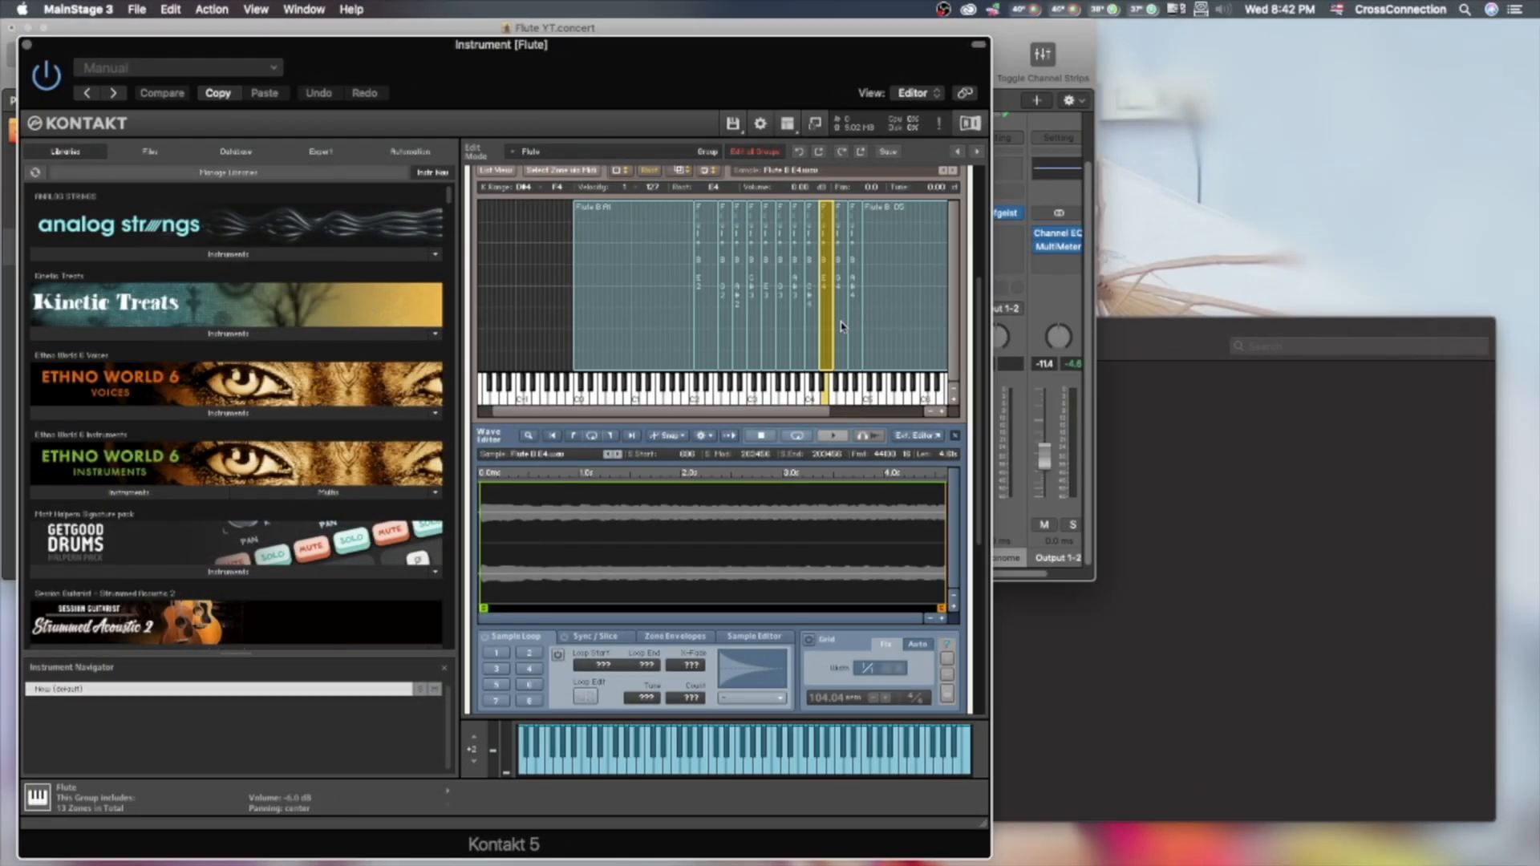
{"action": "left_click", "coordinate": [842, 326]}
{"action": "left_click_drag", "start_coordinate": [485, 618], "coordinate": [493, 613]}
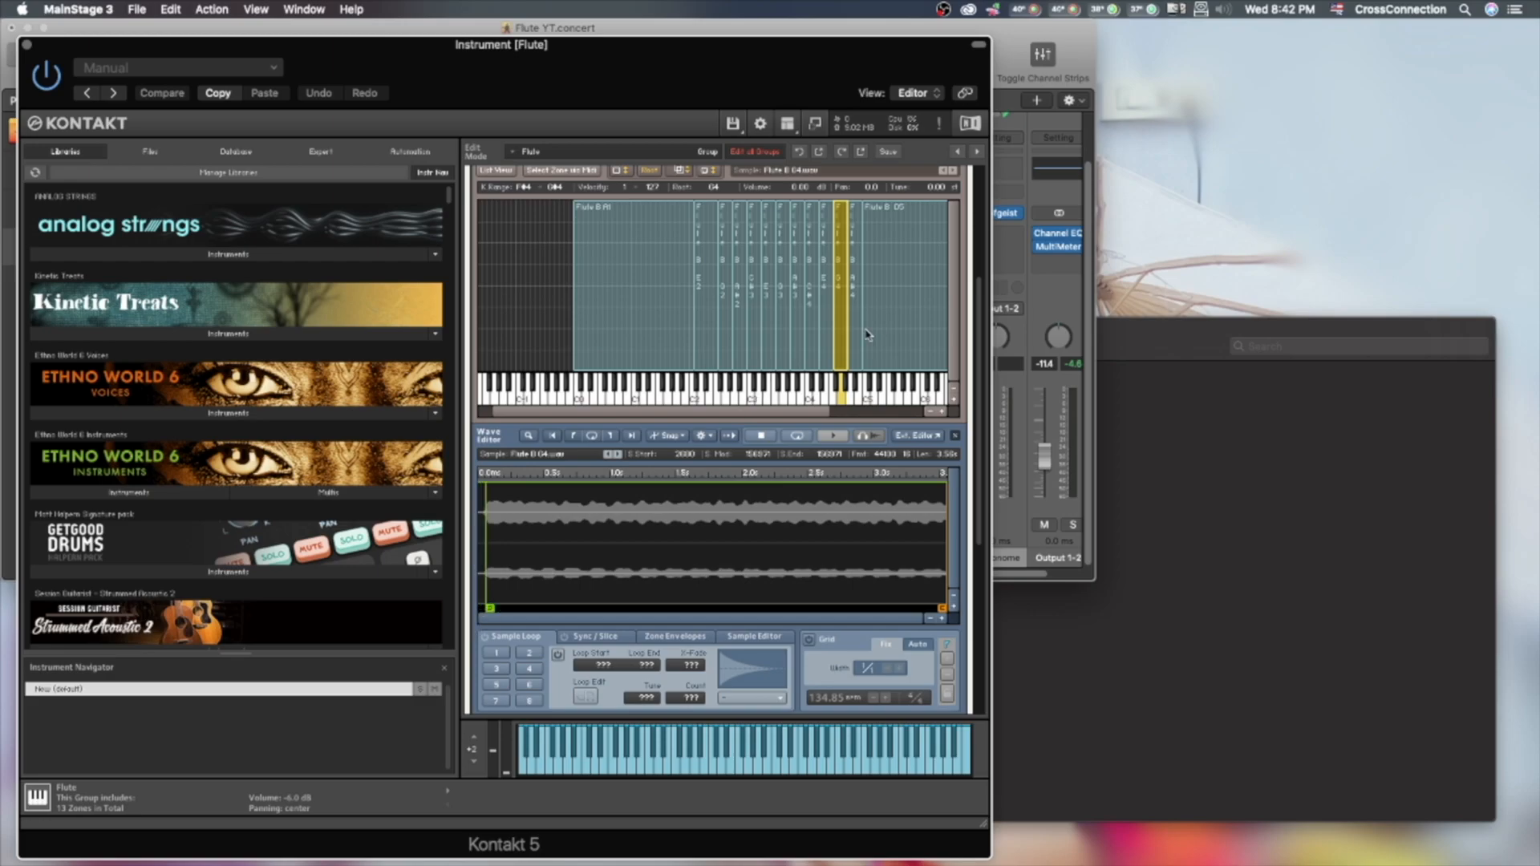
{"action": "left_click", "coordinate": [855, 334]}
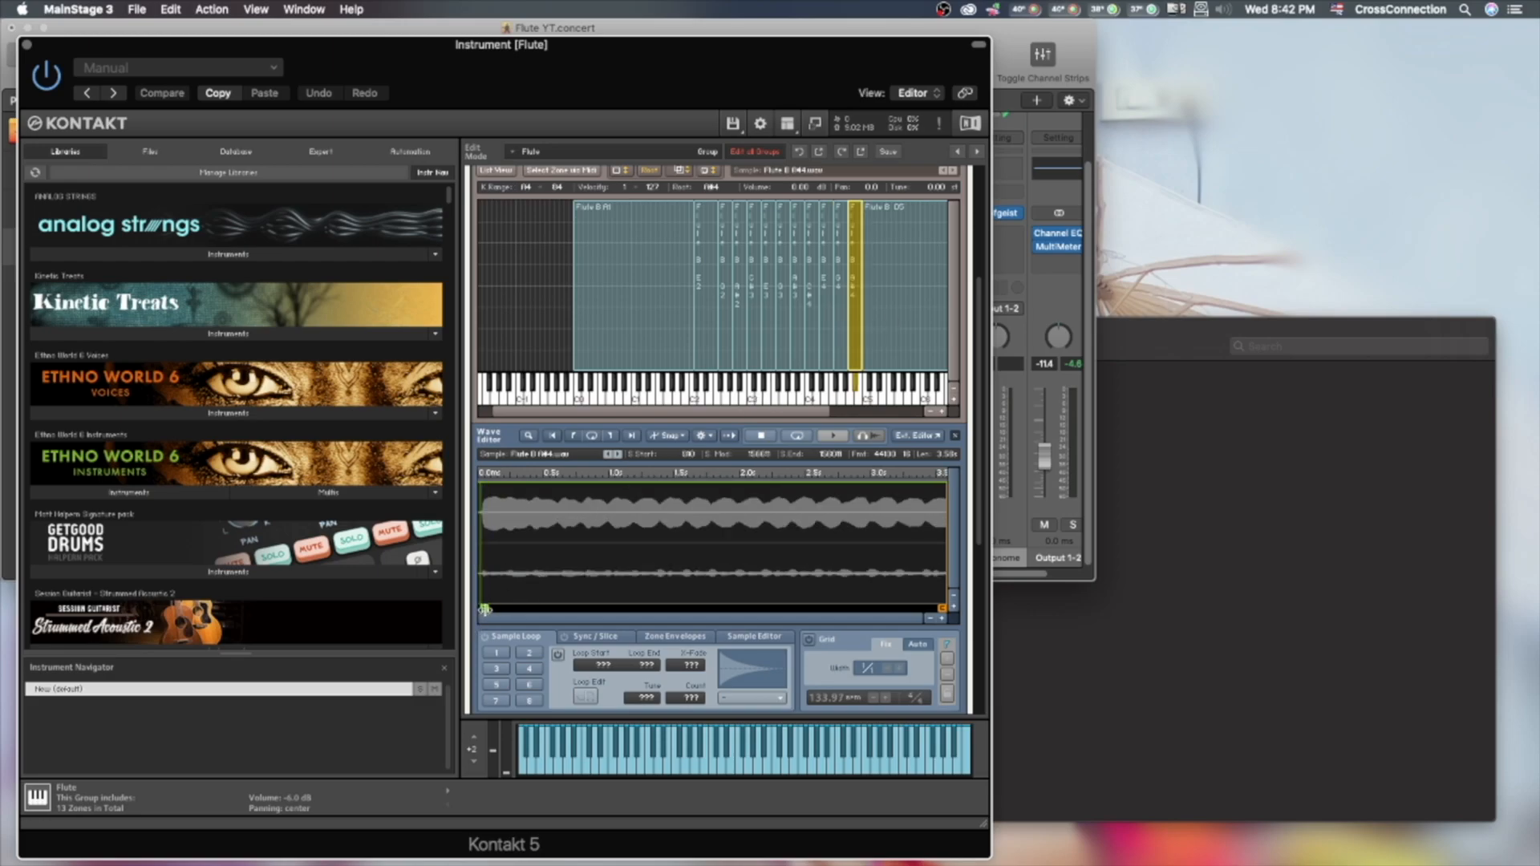
{"action": "left_click", "coordinate": [920, 317]}
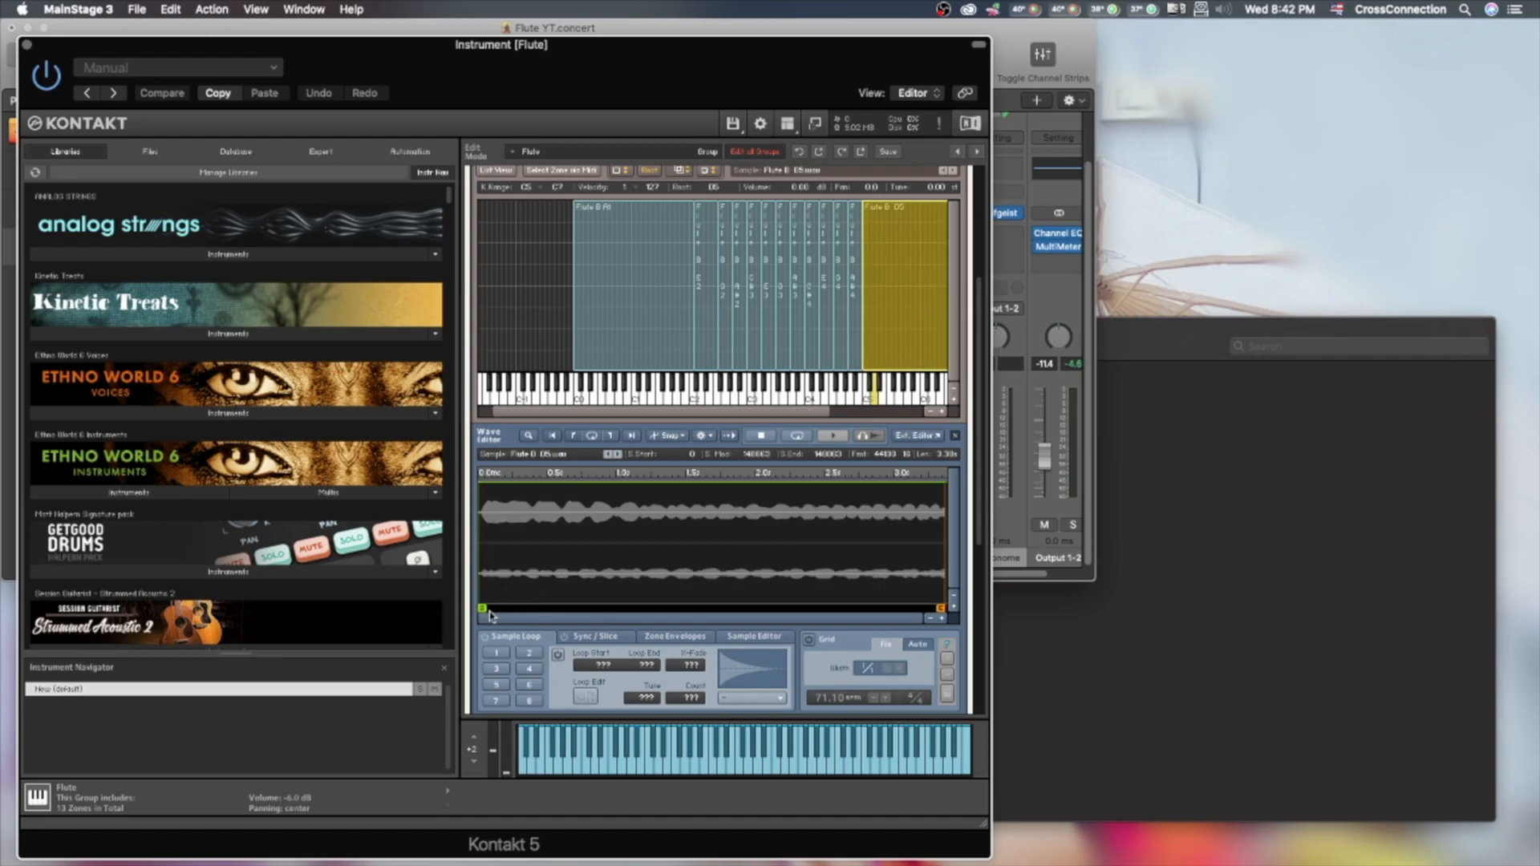
{"action": "left_click_drag", "start_coordinate": [482, 609], "coordinate": [484, 612]}
Select the A#4 zone and audition the trimmed samples by playing neighbouring notes on the mapping keyboard.
{"action": "scroll", "coordinate": [516, 566], "scroll_direction": "up", "scroll_amount": 1}
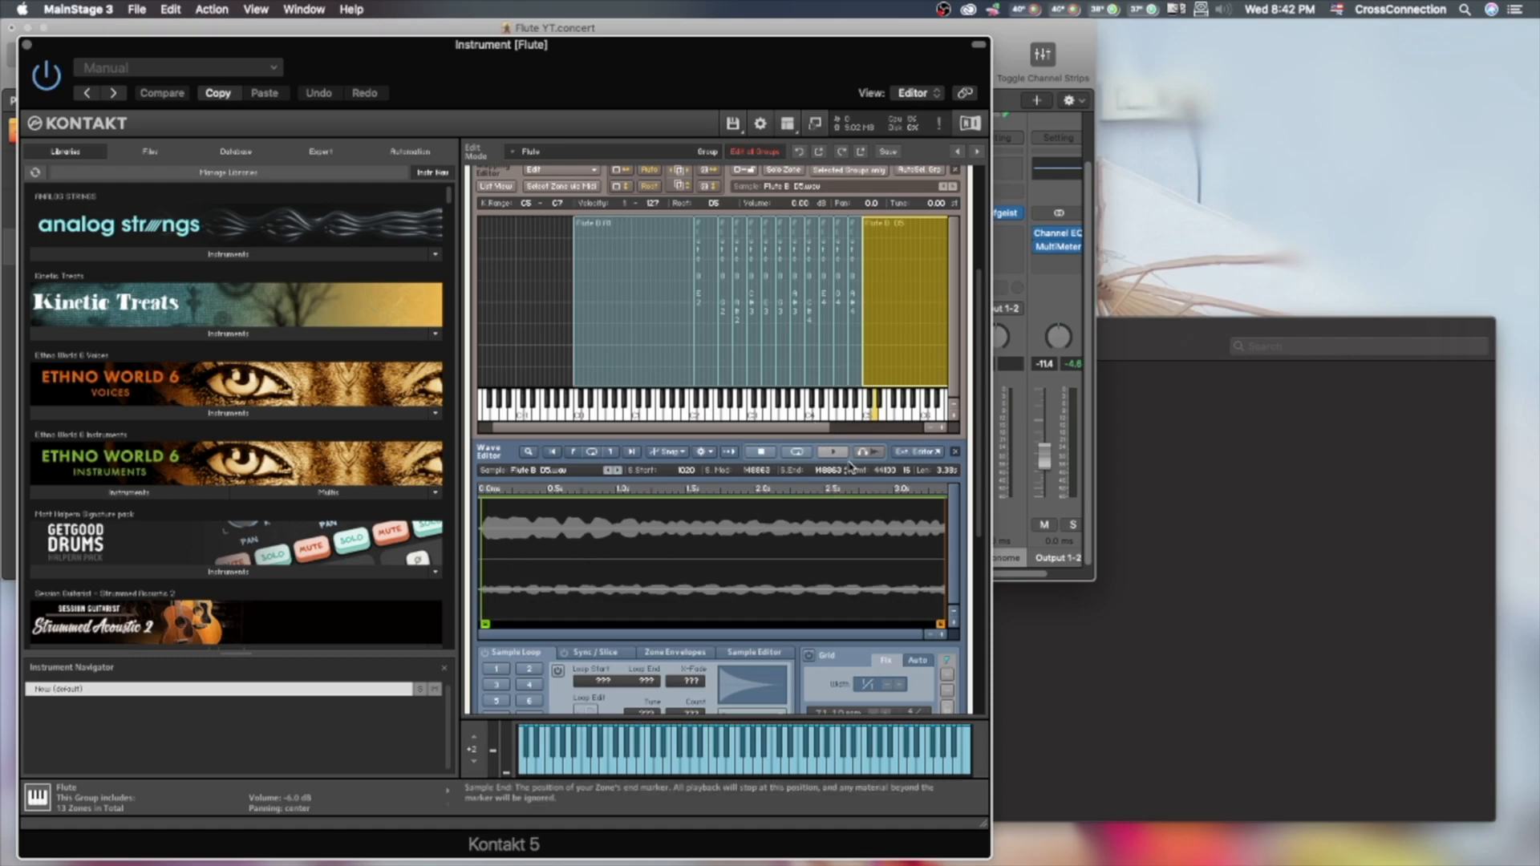
{"action": "left_click", "coordinate": [850, 417]}
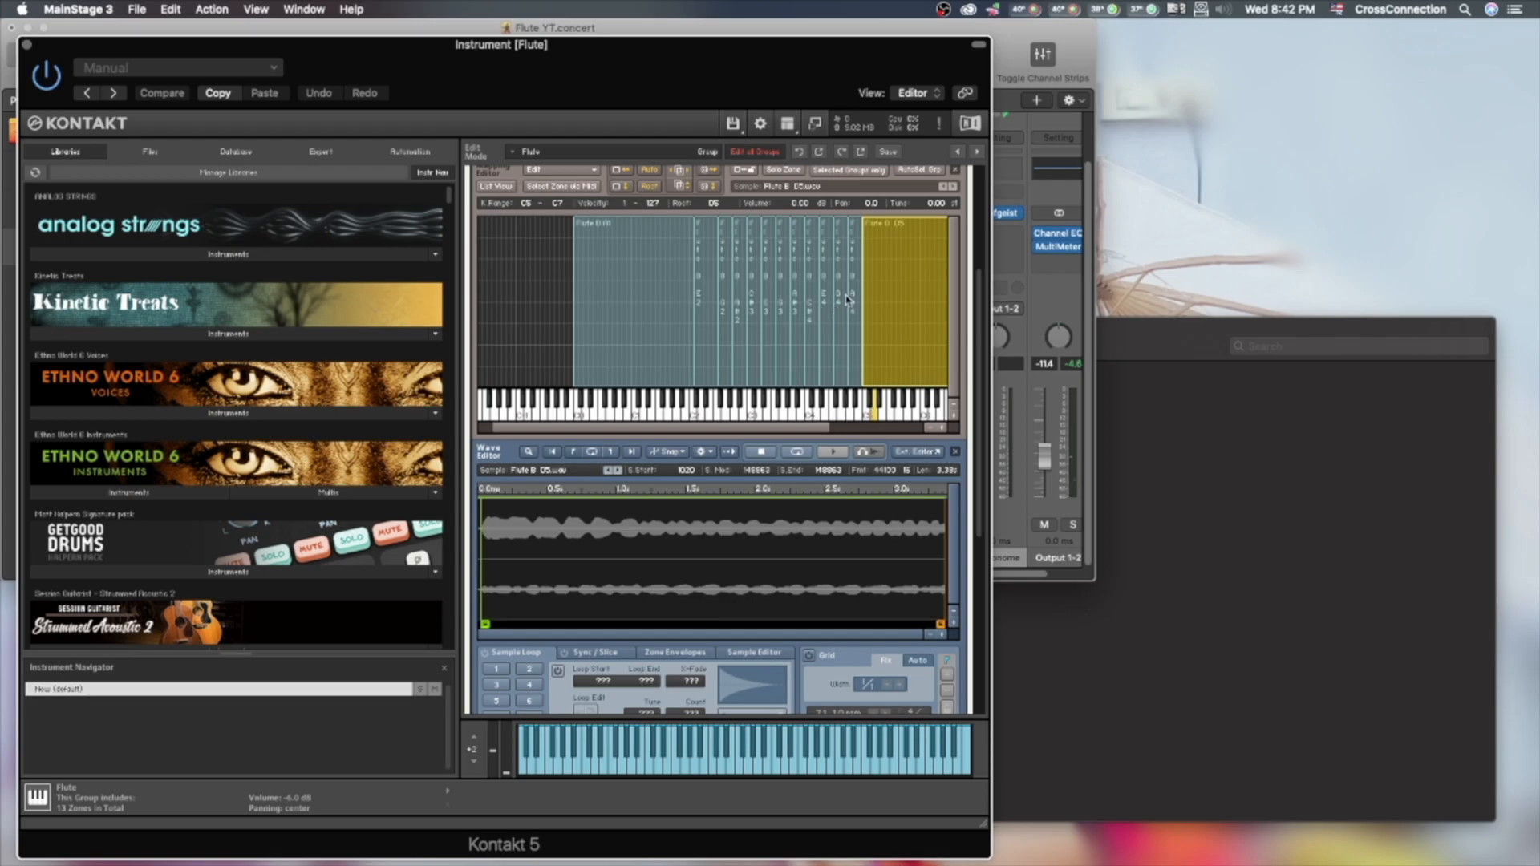
{"action": "left_click", "coordinate": [857, 250]}
{"action": "left_click", "coordinate": [831, 418]}
{"action": "left_click", "coordinate": [840, 418]}
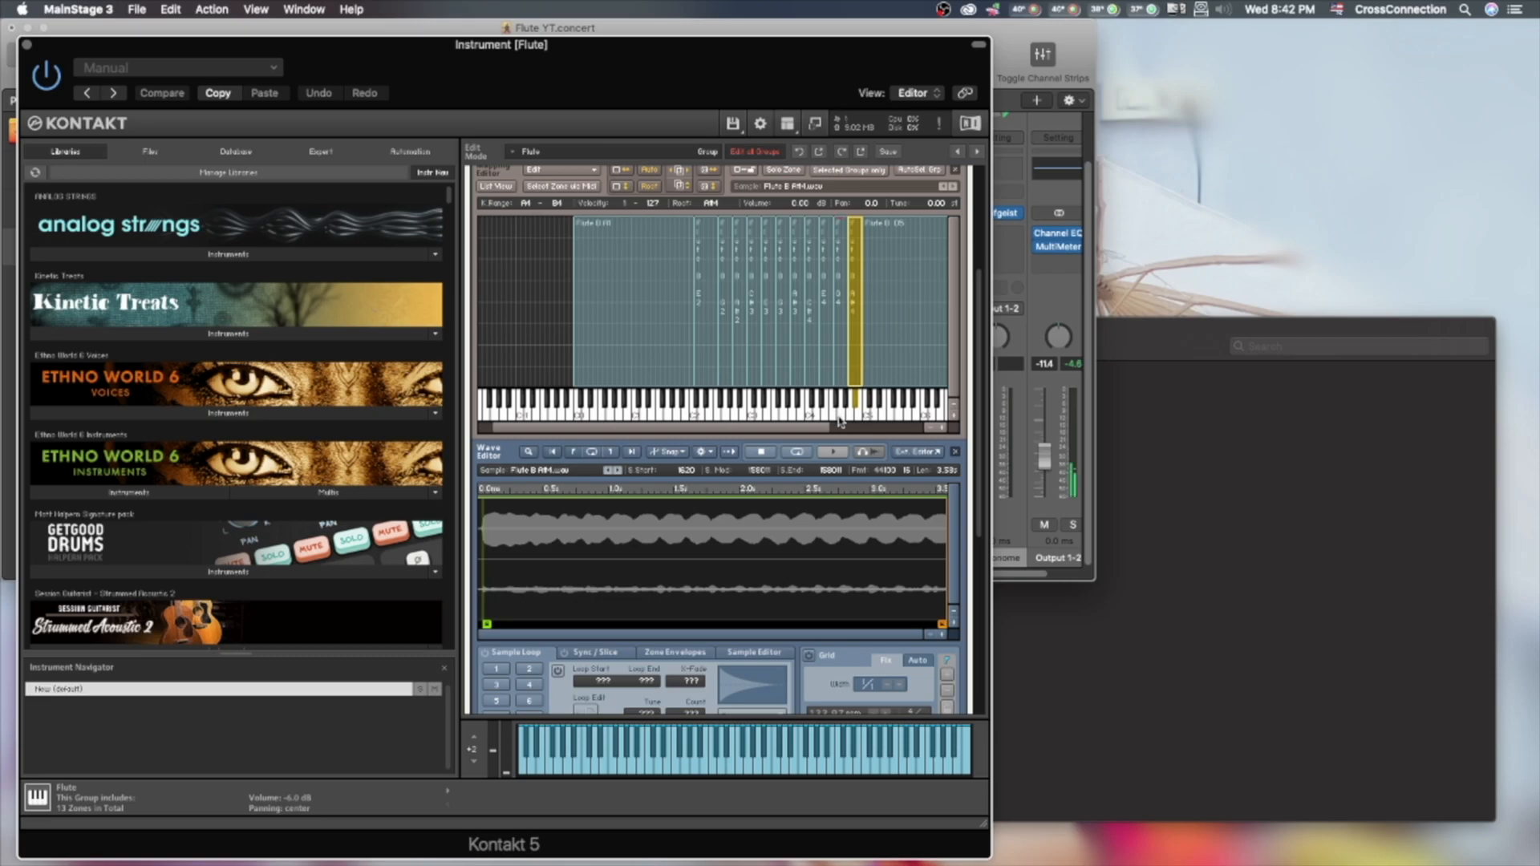
{"action": "left_click", "coordinate": [845, 418]}
{"action": "left_click", "coordinate": [855, 401]}
Enable the first sample loop on the Flute B A1 zone and set it from about 1.4 s to near the sample's end.
{"action": "left_click", "coordinate": [595, 340]}
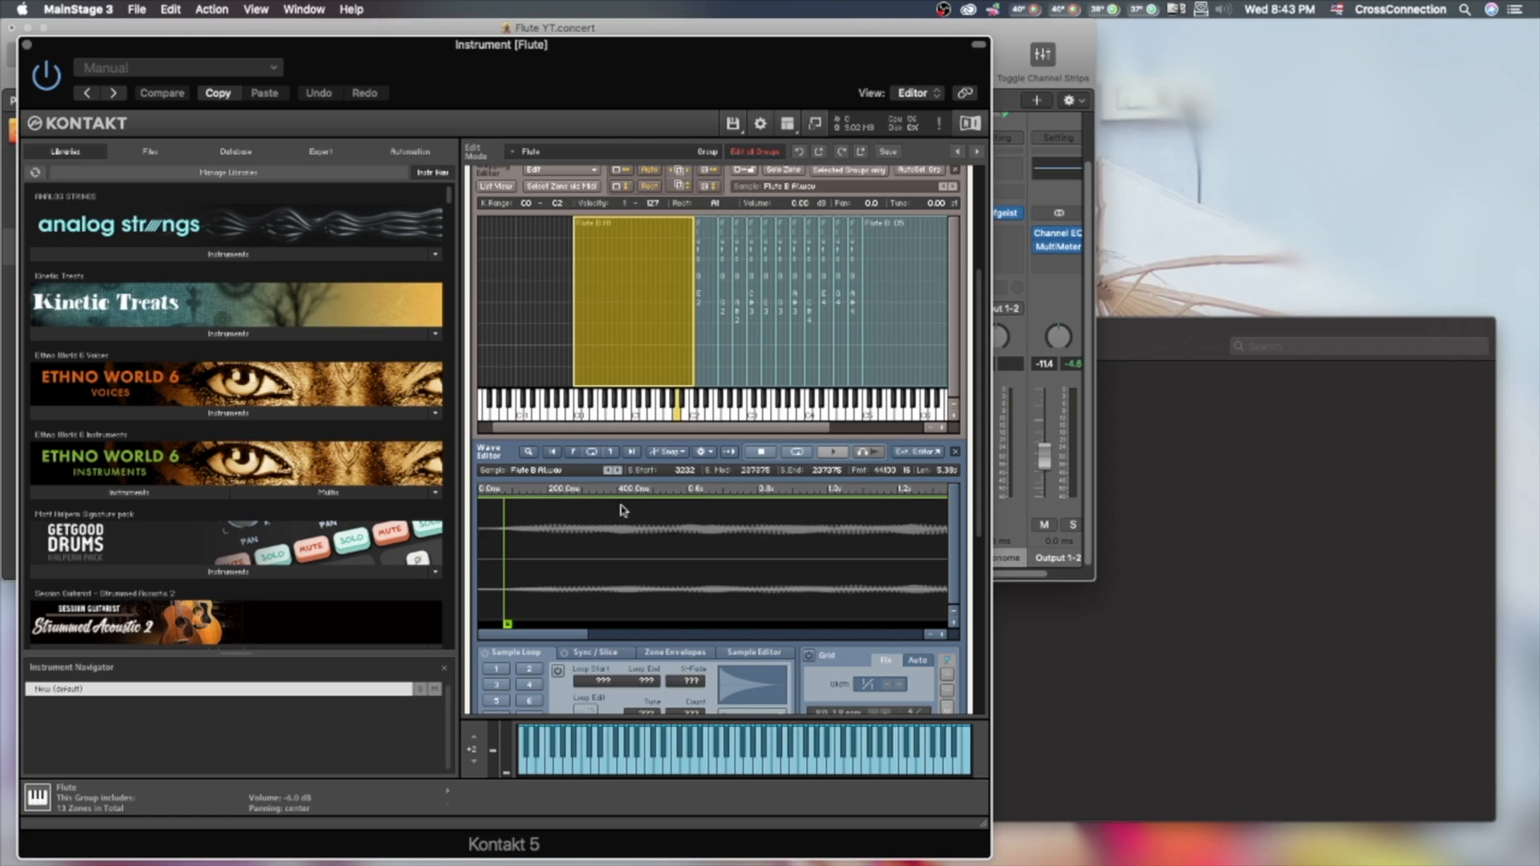
{"action": "left_click", "coordinate": [930, 635]}
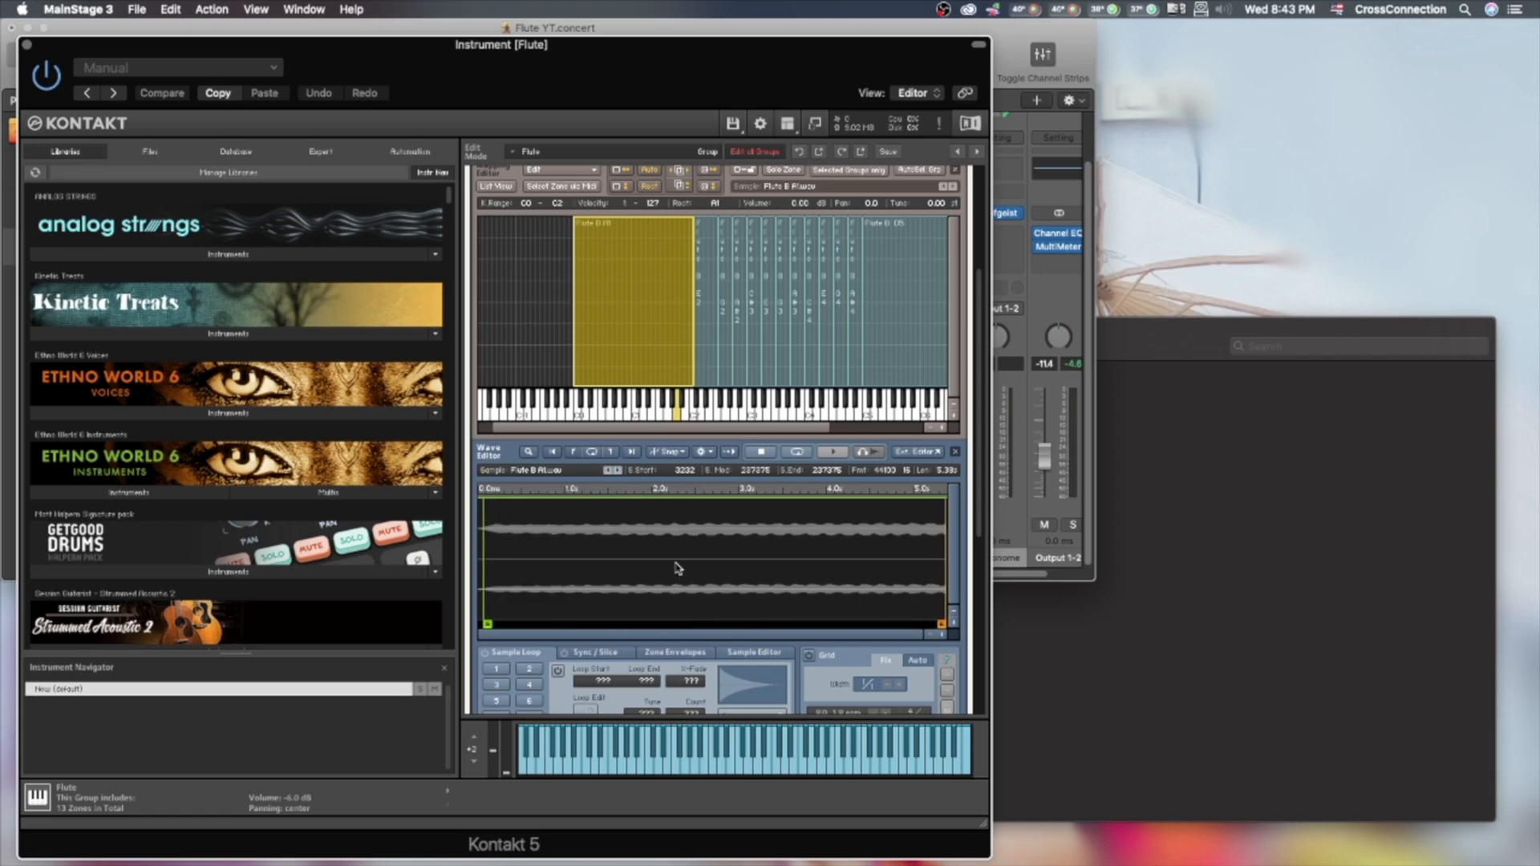
{"action": "left_click", "coordinate": [497, 674]}
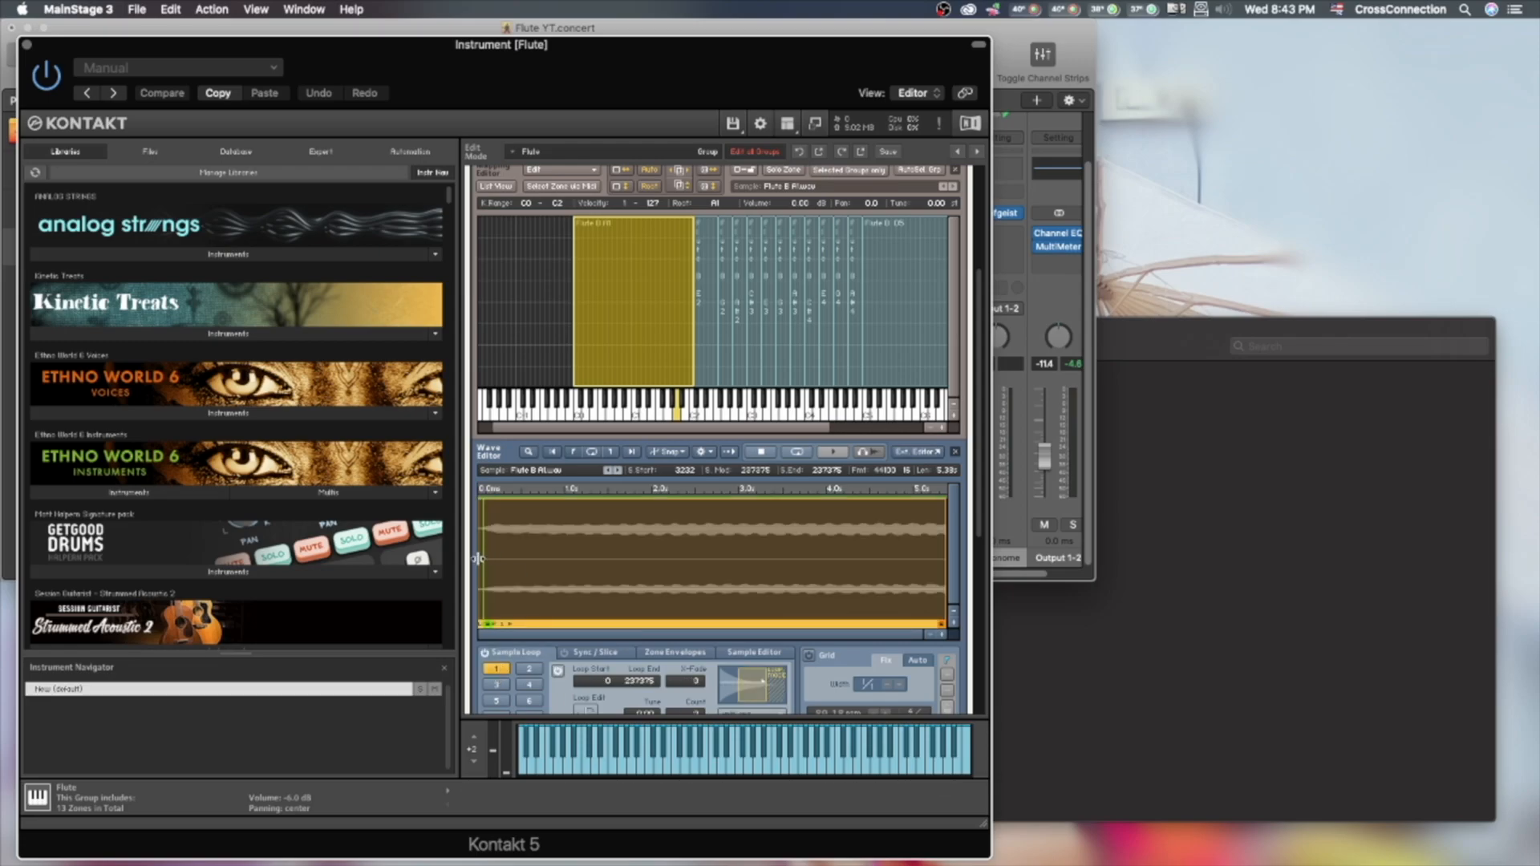
{"action": "left_click_drag", "start_coordinate": [480, 559], "coordinate": [589, 583]}
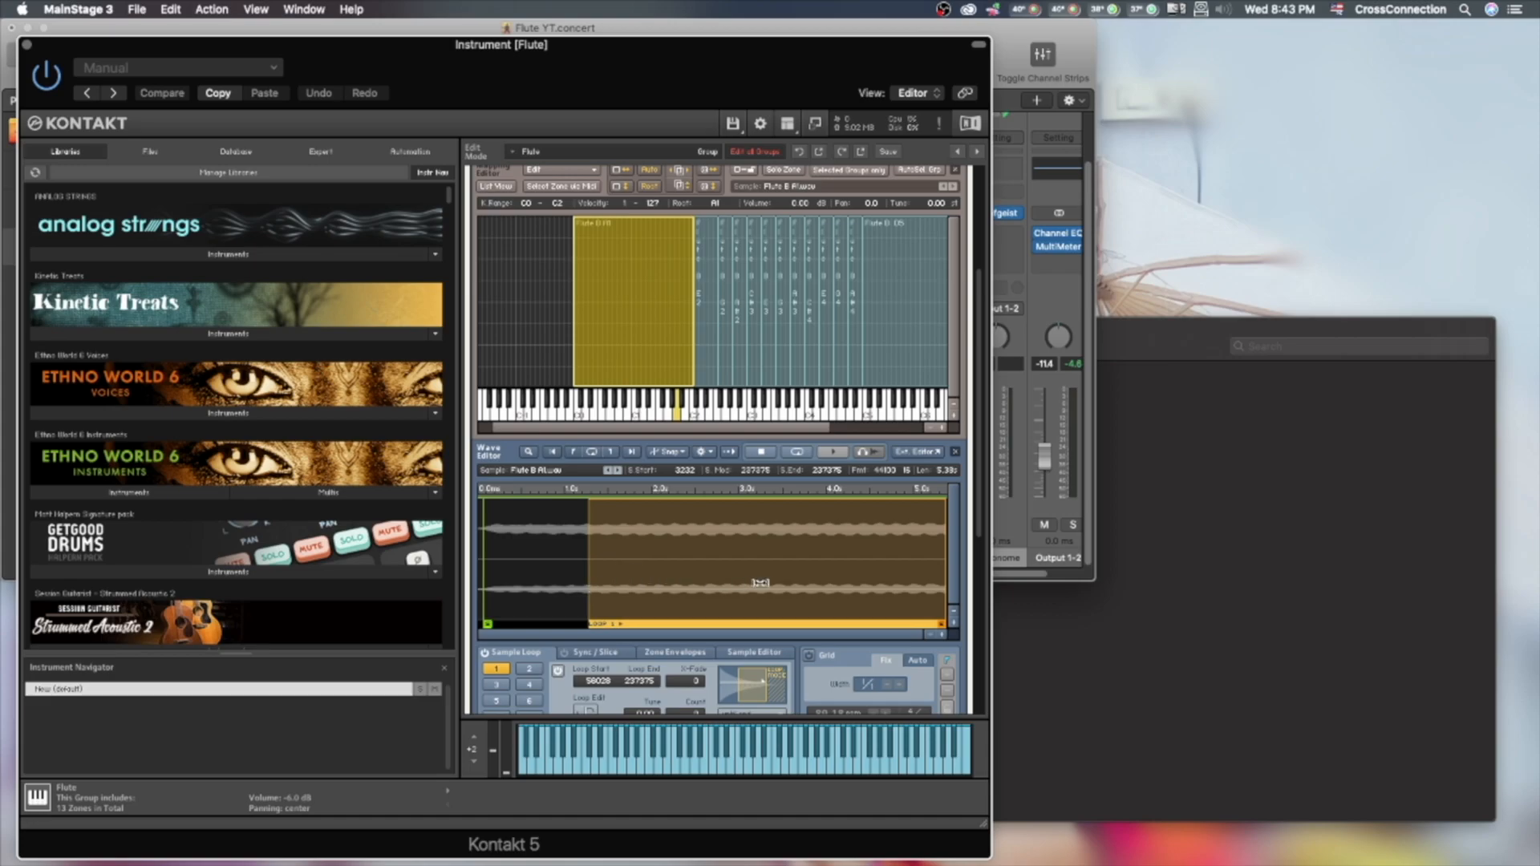
{"action": "left_click_drag", "start_coordinate": [771, 587], "coordinate": [763, 587]}
{"action": "mouse_move", "coordinate": [589, 566]}
{"action": "left_mouse_down"}
{"action": "mouse_move", "coordinate": [923, 582]}
{"action": "mouse_move", "coordinate": [599, 588]}
{"action": "left_mouse_up"}
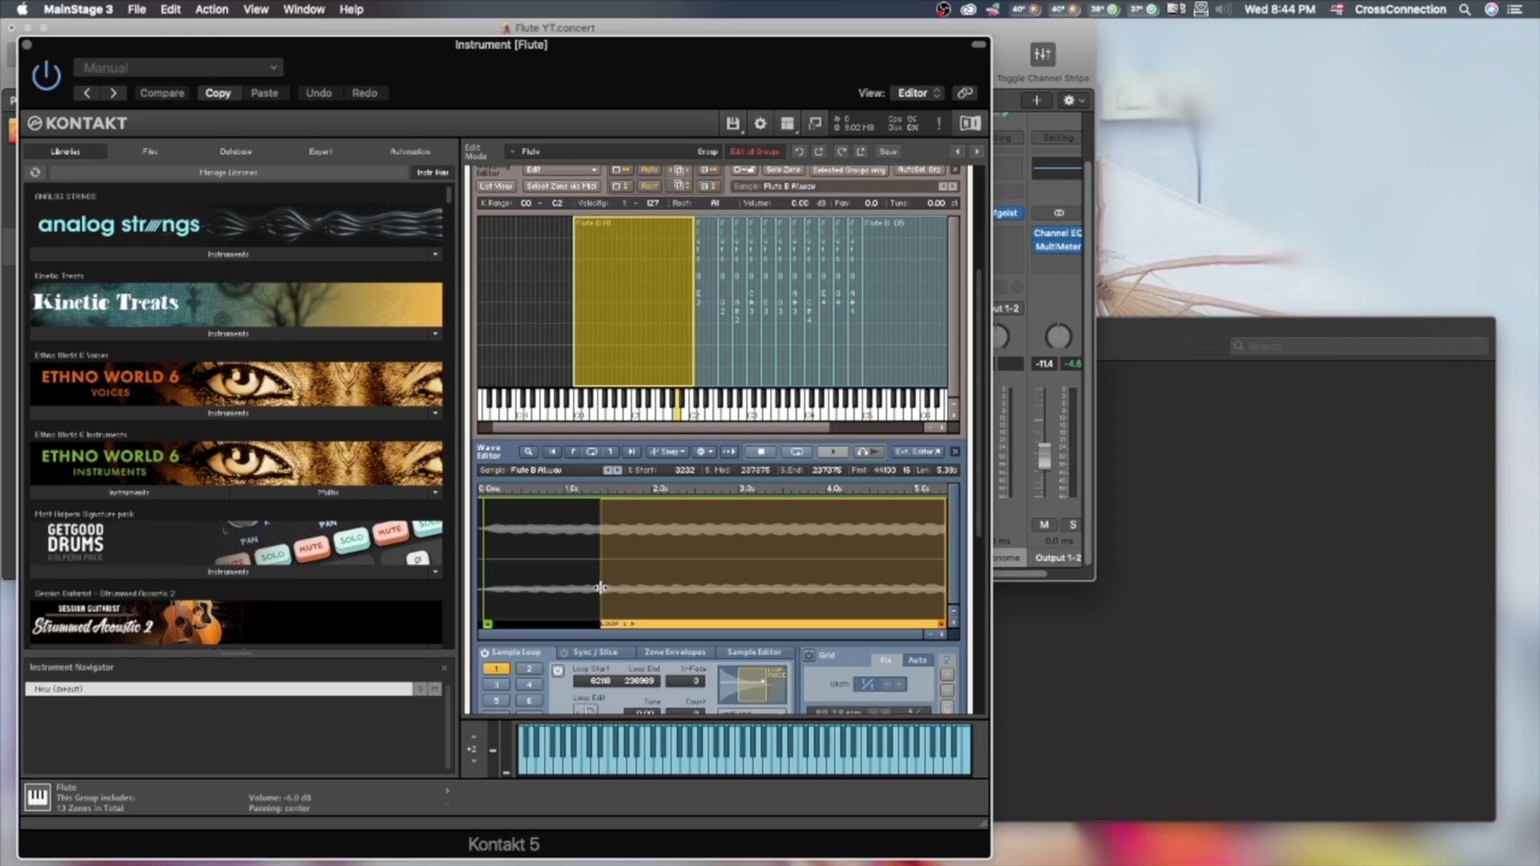
Try a short loop near the end of the Flute B A1 sample, starting at about 4.9 s, and audition it.
{"action": "left_click_drag", "start_coordinate": [600, 588], "coordinate": [911, 608]}
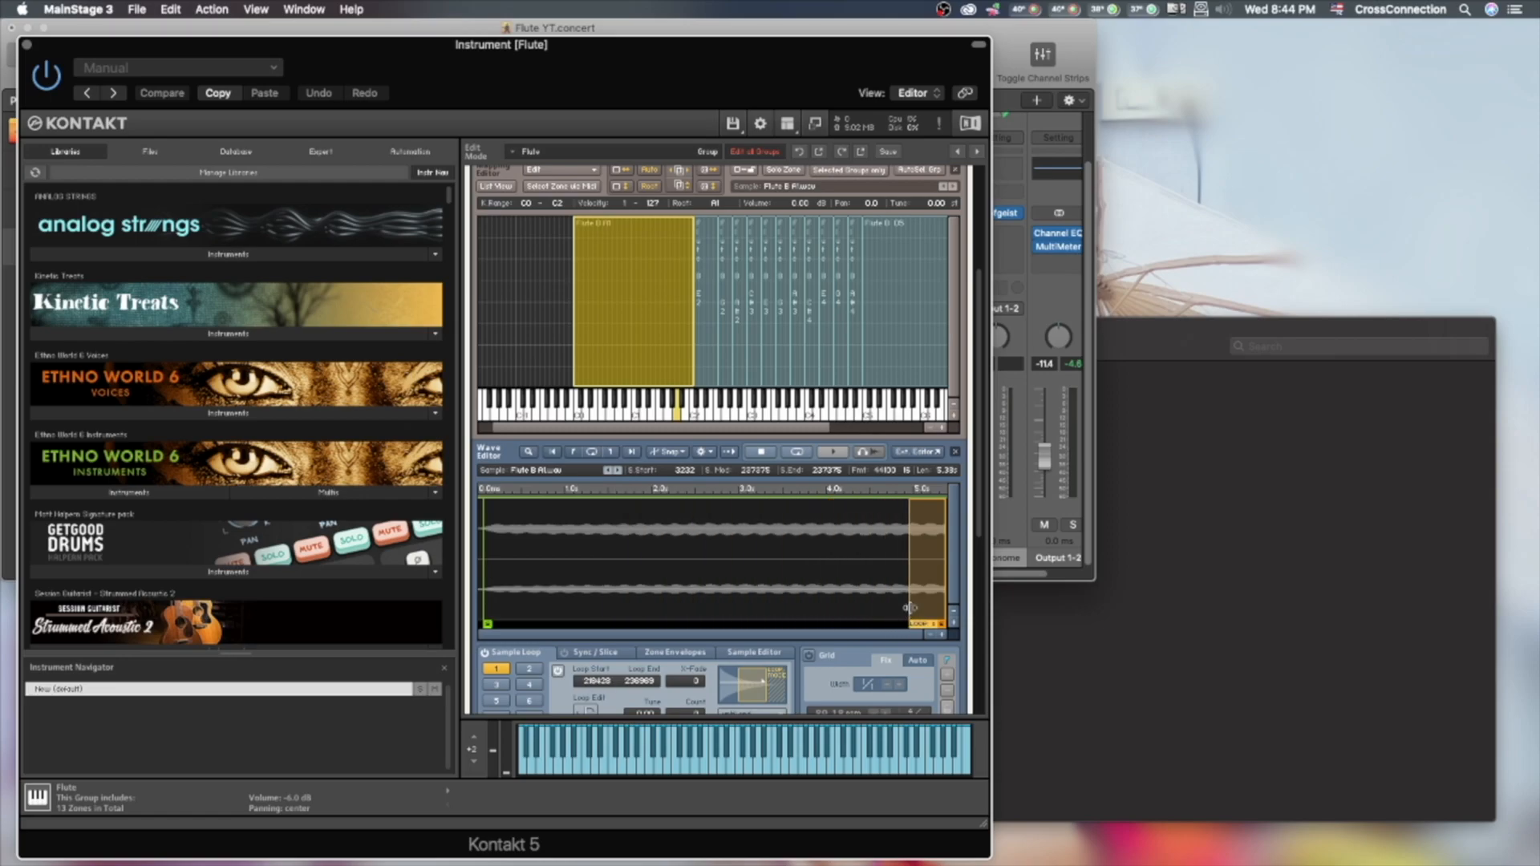
{"action": "left_click", "coordinate": [621, 416]}
{"action": "scroll", "coordinate": [737, 374], "scroll_direction": "up", "scroll_amount": 5}
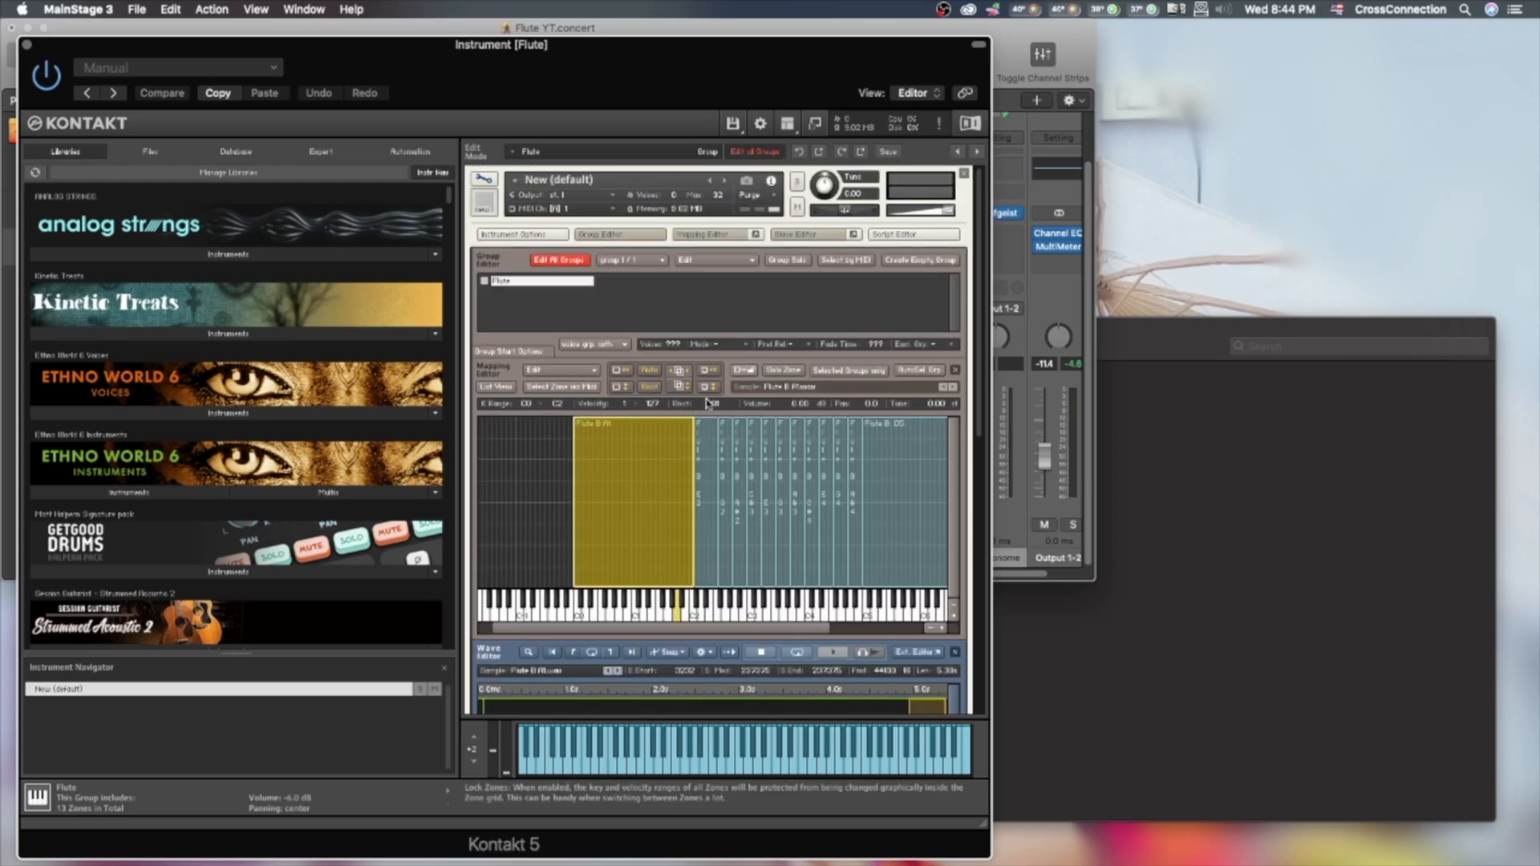
{"action": "scroll", "coordinate": [712, 411], "scroll_direction": "down", "scroll_amount": 3}
{"action": "left_click", "coordinate": [676, 485]}
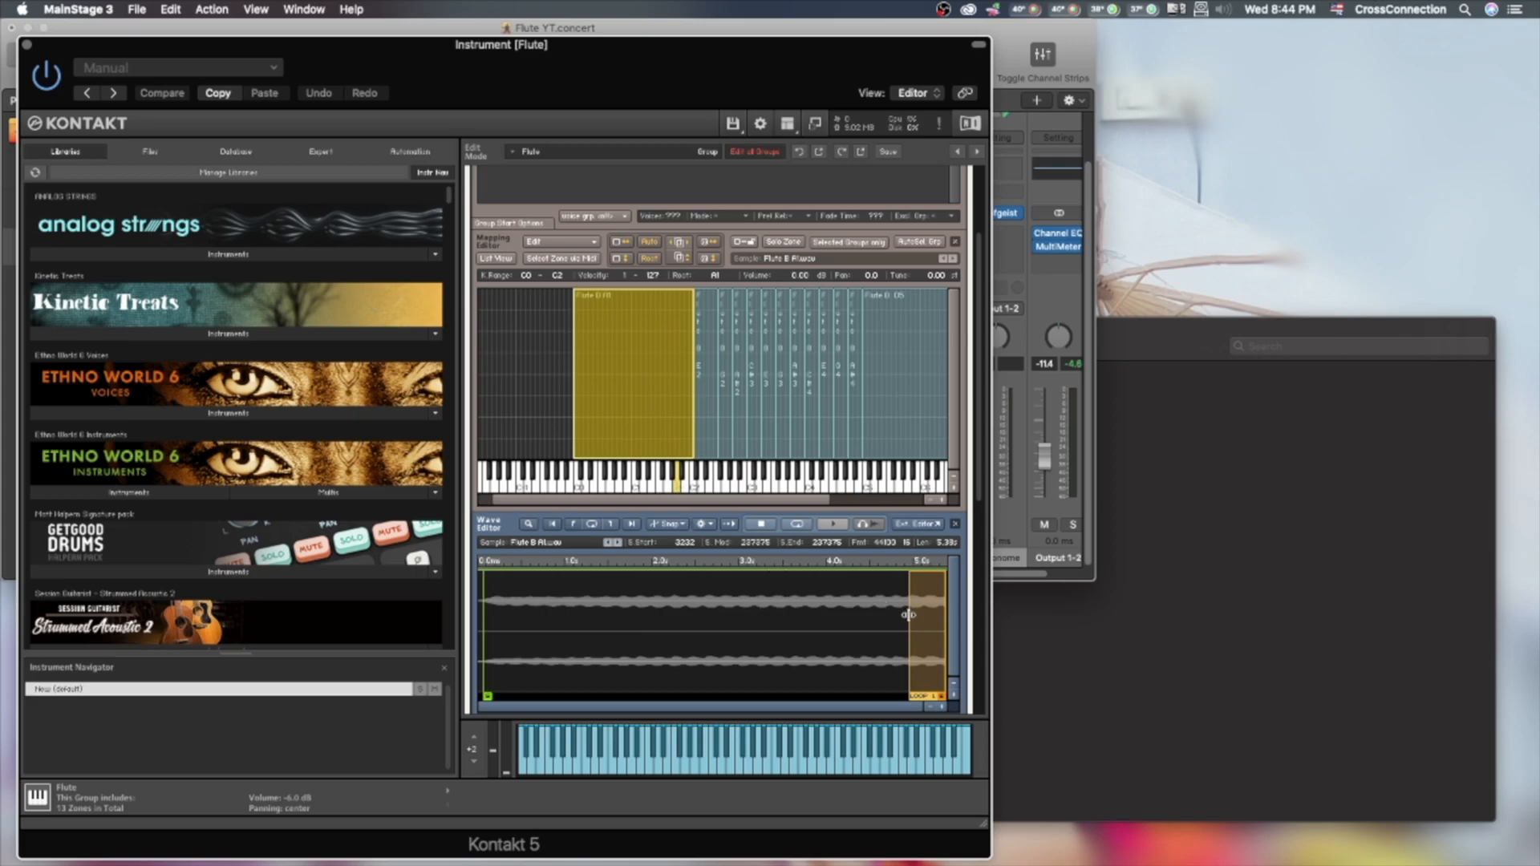
Move the A1 zone's loop start to about 1.0 s and audition the sustained note on the mapping keyboard.
{"action": "left_click_drag", "start_coordinate": [908, 614], "coordinate": [567, 636]}
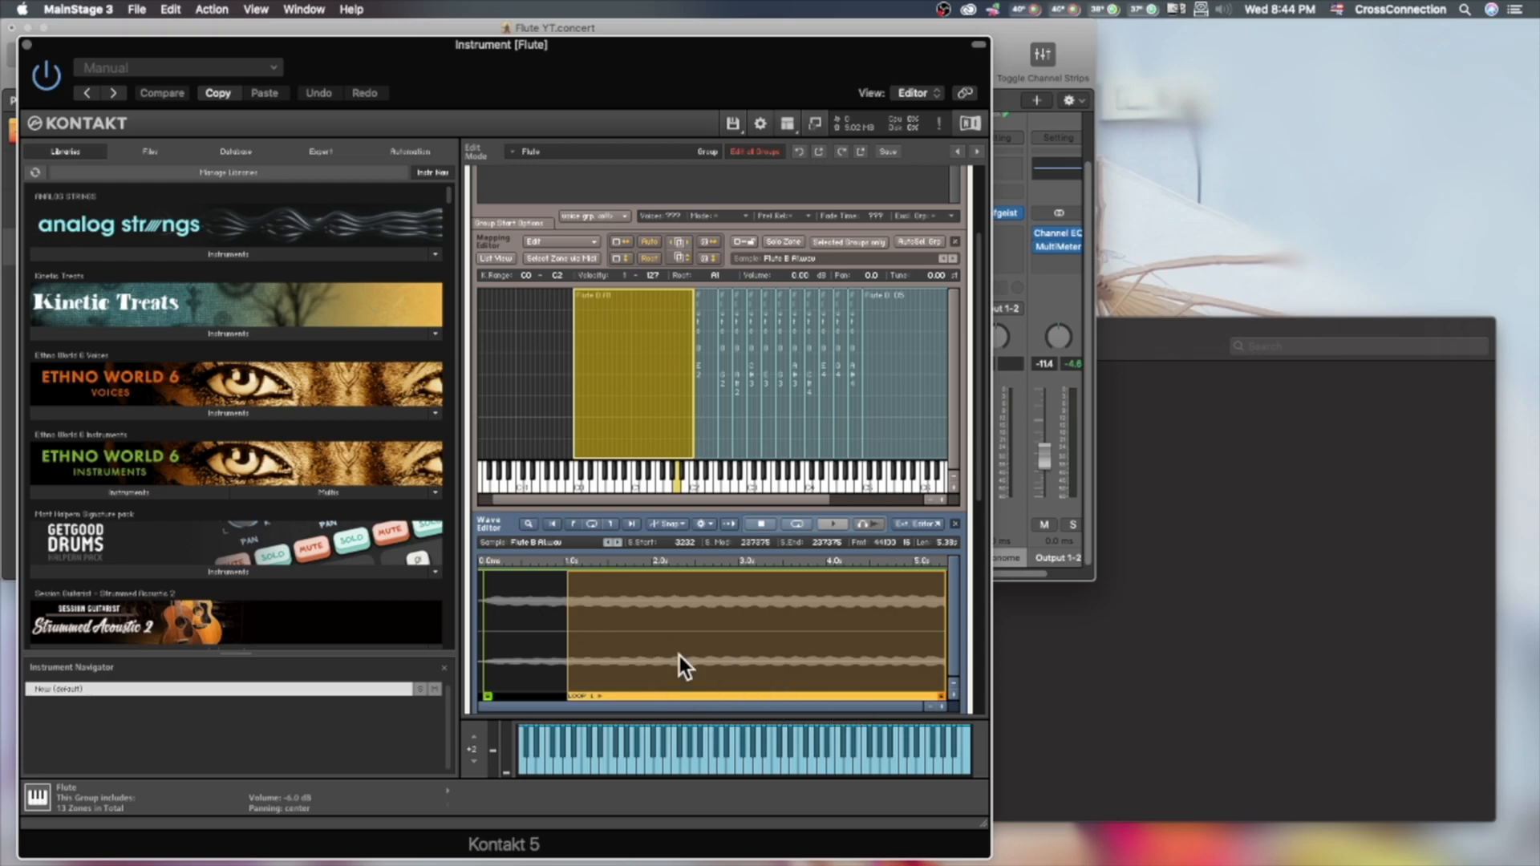
{"action": "left_click", "coordinate": [678, 490]}
{"action": "scroll", "coordinate": [564, 639], "scroll_direction": "down", "scroll_amount": 1}
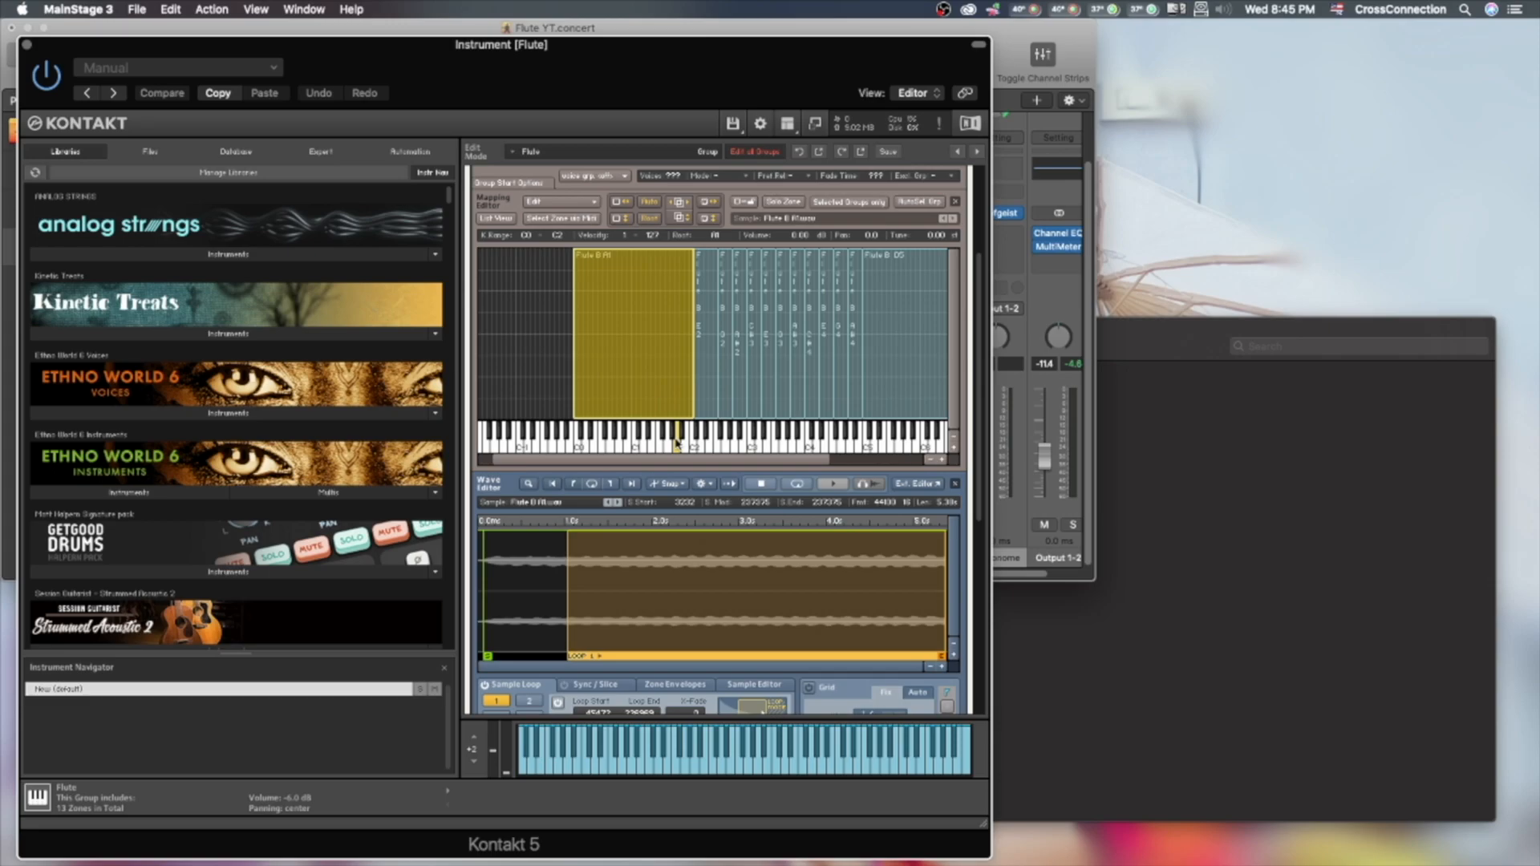
Align the A1 loop's start and end waveforms in Loop Edit, at about 45244 and 237375, and audition the note.
{"action": "scroll", "coordinate": [654, 619], "scroll_direction": "down", "scroll_amount": 3}
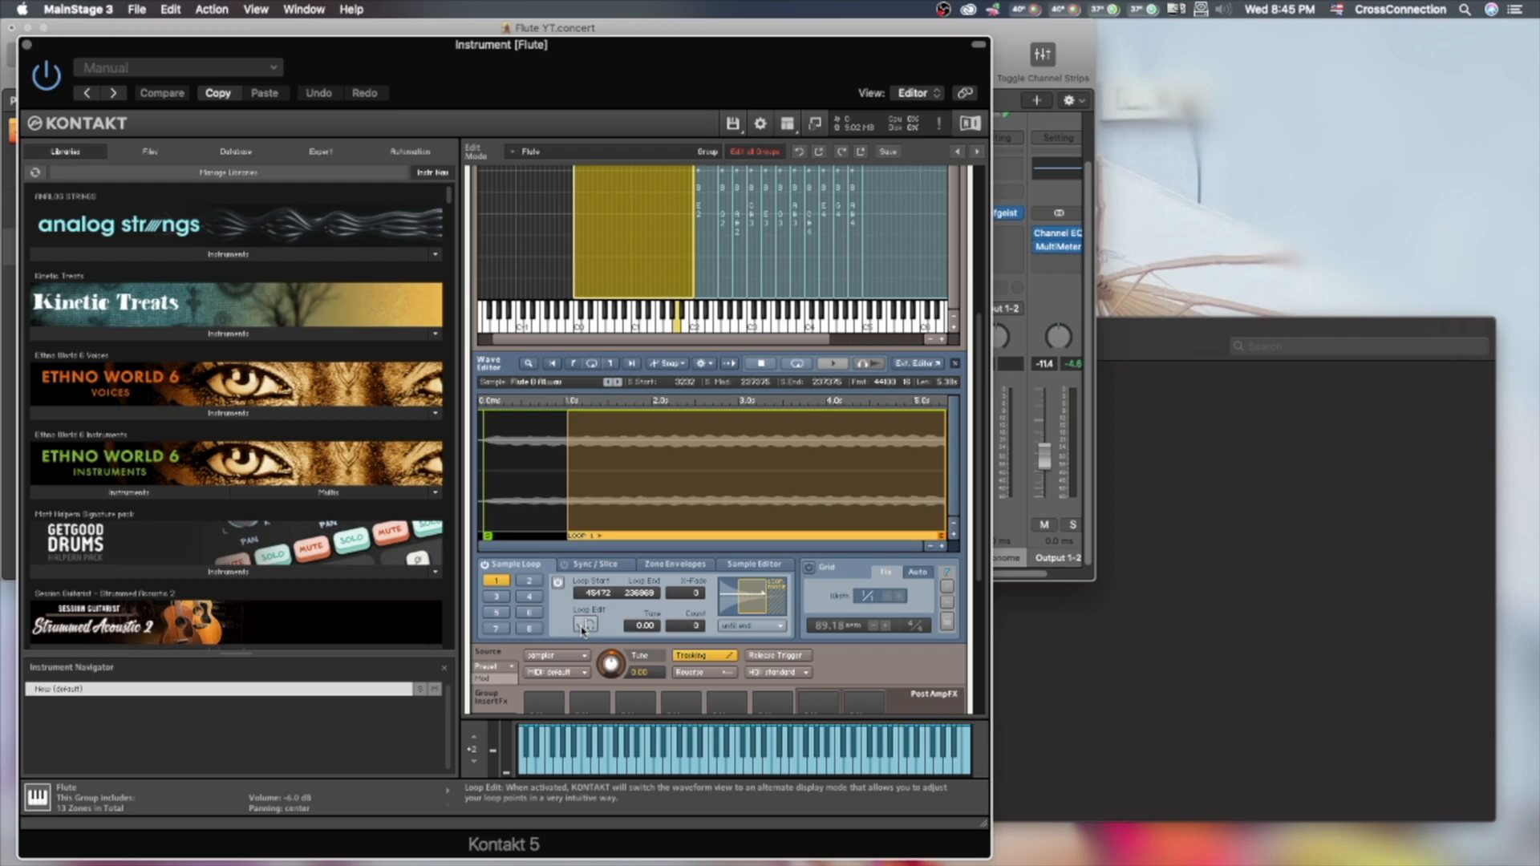
{"action": "left_click", "coordinate": [583, 626]}
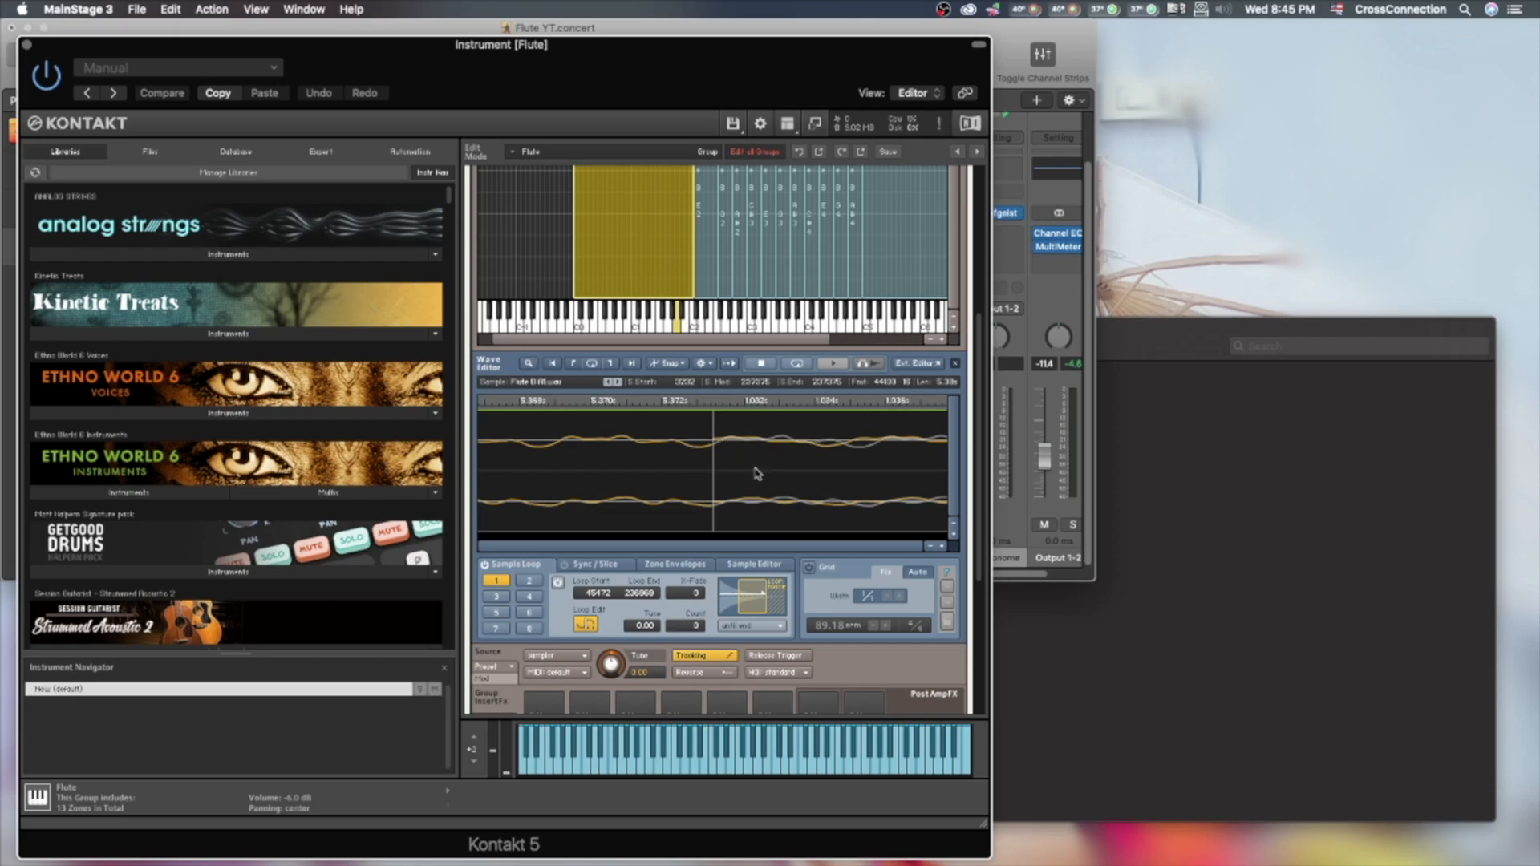
{"action": "left_click_drag", "start_coordinate": [752, 471], "coordinate": [625, 469]}
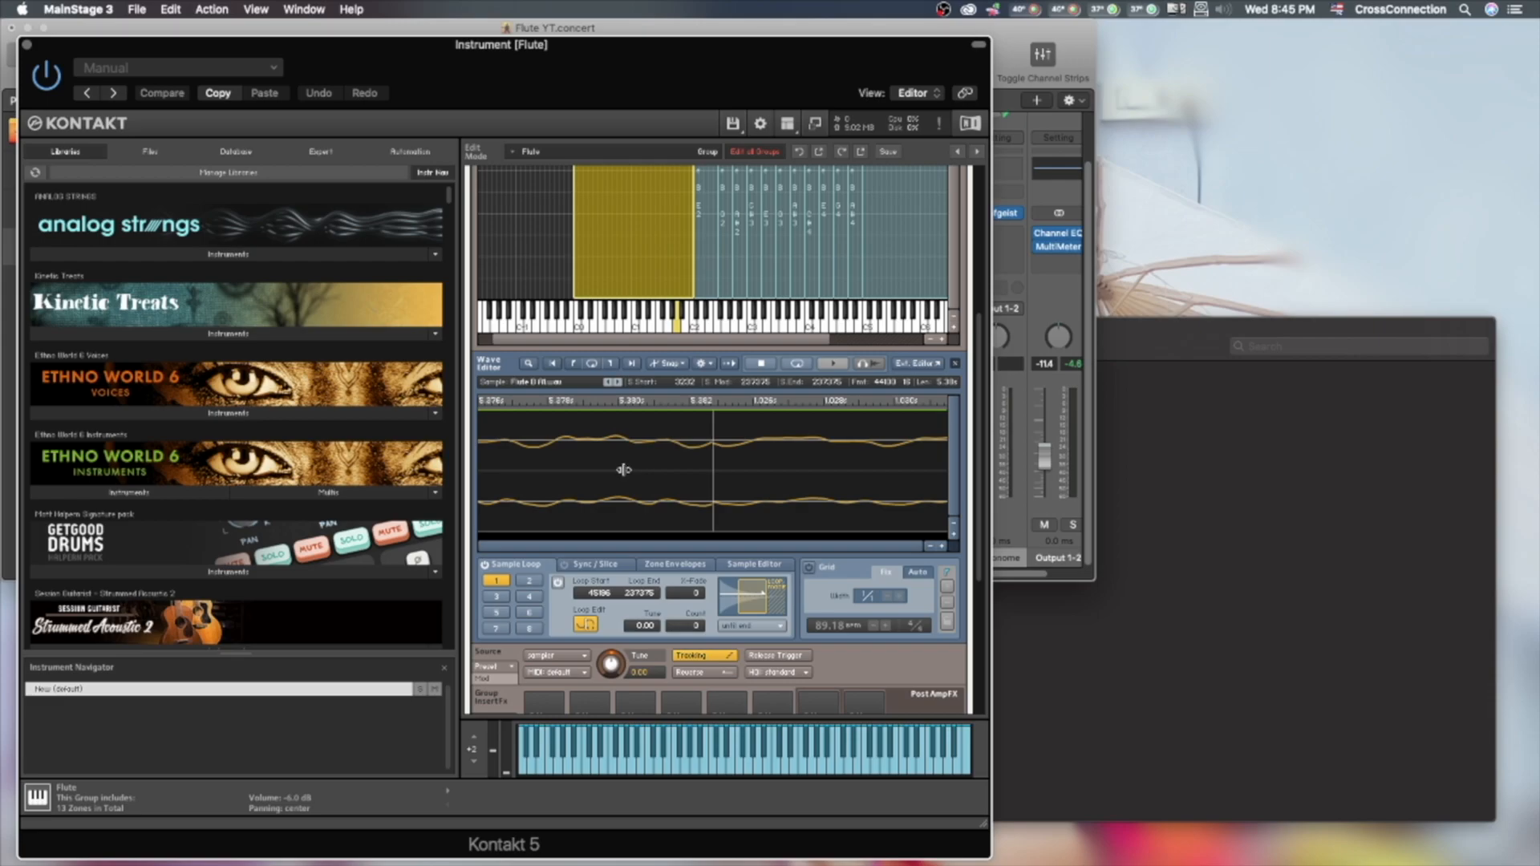
{"action": "left_click_drag", "start_coordinate": [759, 466], "coordinate": [756, 460]}
{"action": "mouse_move", "coordinate": [787, 463]}
{"action": "left_mouse_down"}
{"action": "mouse_move", "coordinate": [729, 457]}
{"action": "mouse_move", "coordinate": [767, 461]}
{"action": "left_mouse_up"}
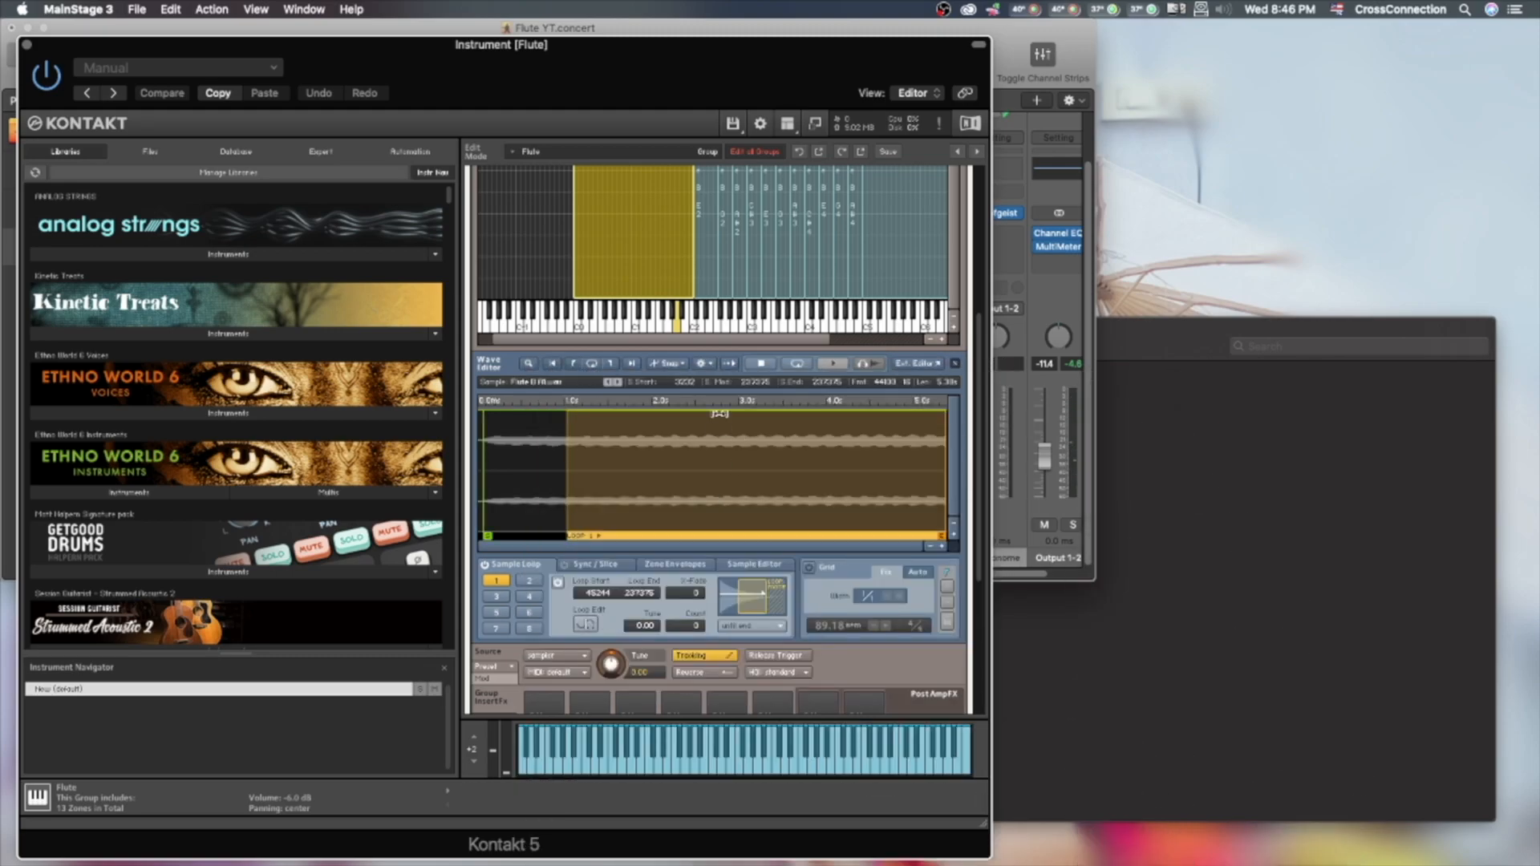
{"action": "left_click", "coordinate": [675, 329]}
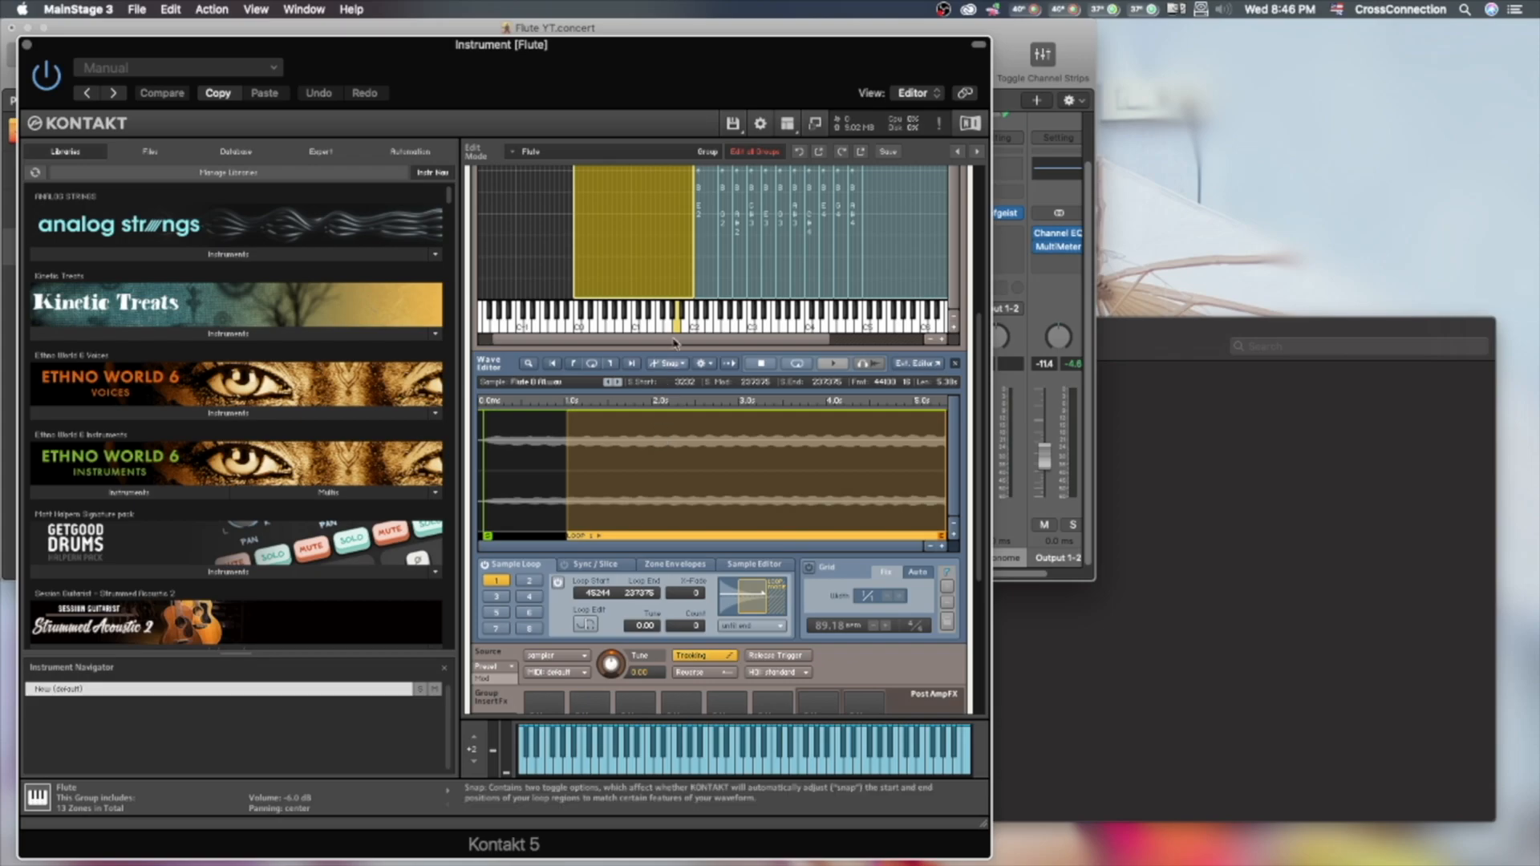
Enable the first sample loop on the Flute B E2 zone and start it at about 0.85 s.
{"action": "left_click", "coordinate": [706, 247]}
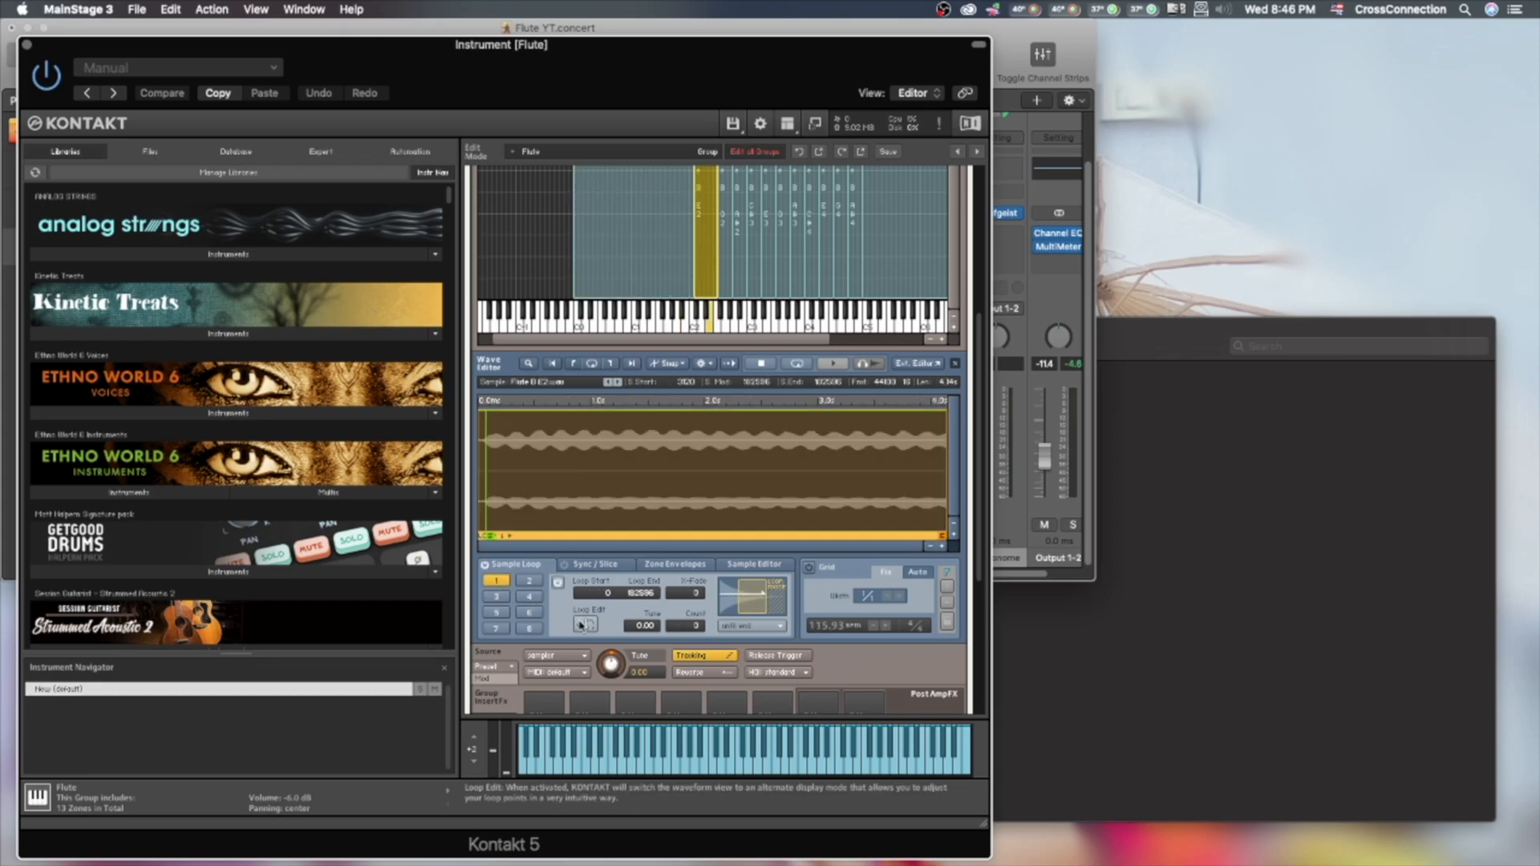
{"action": "left_click", "coordinate": [583, 625]}
{"action": "left_click", "coordinate": [584, 625]}
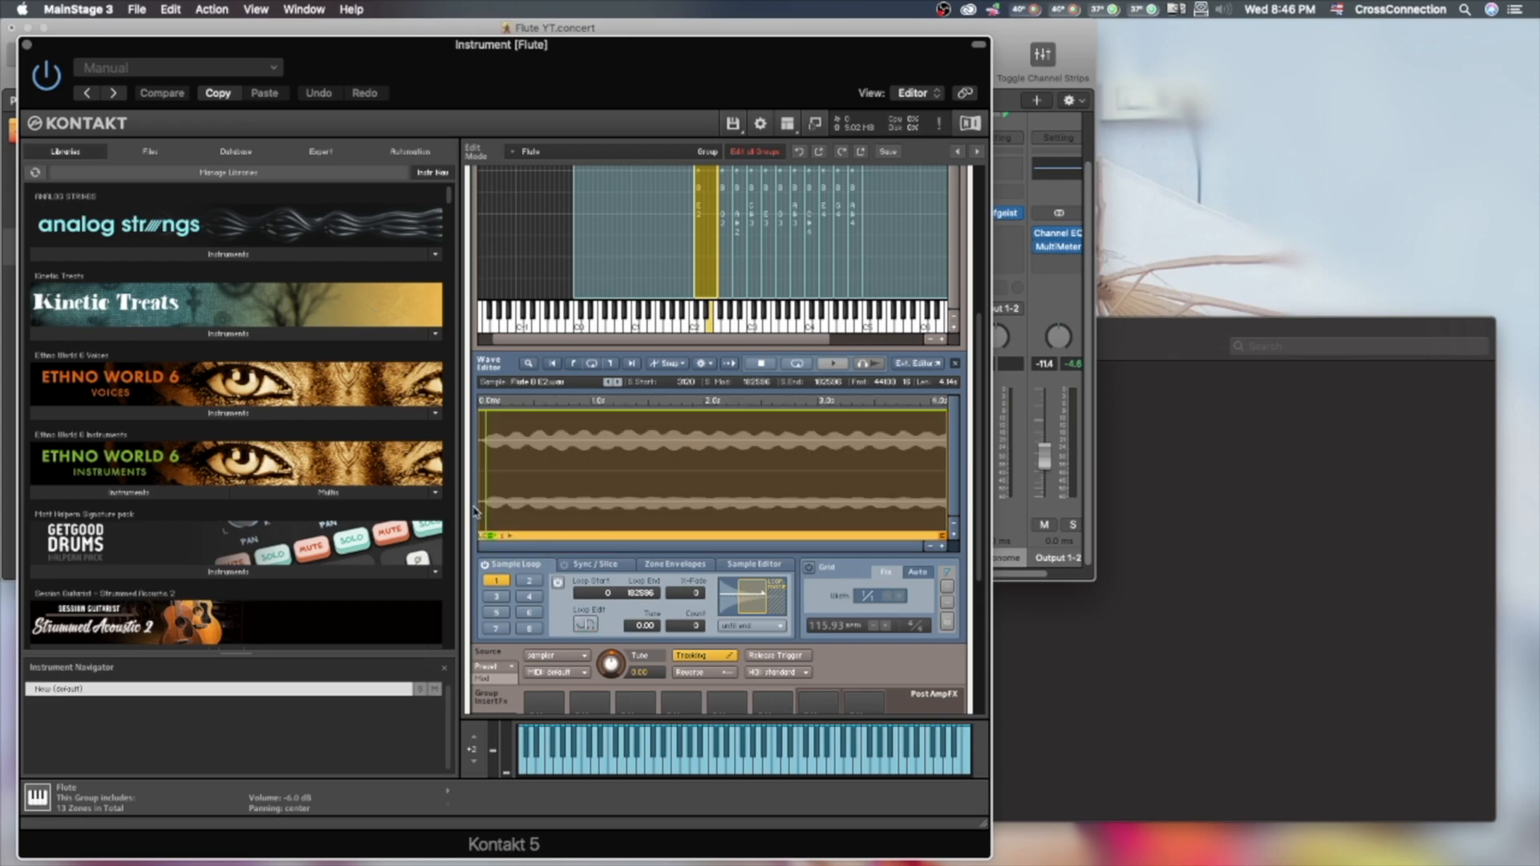
{"action": "left_click_drag", "start_coordinate": [479, 506], "coordinate": [578, 513]}
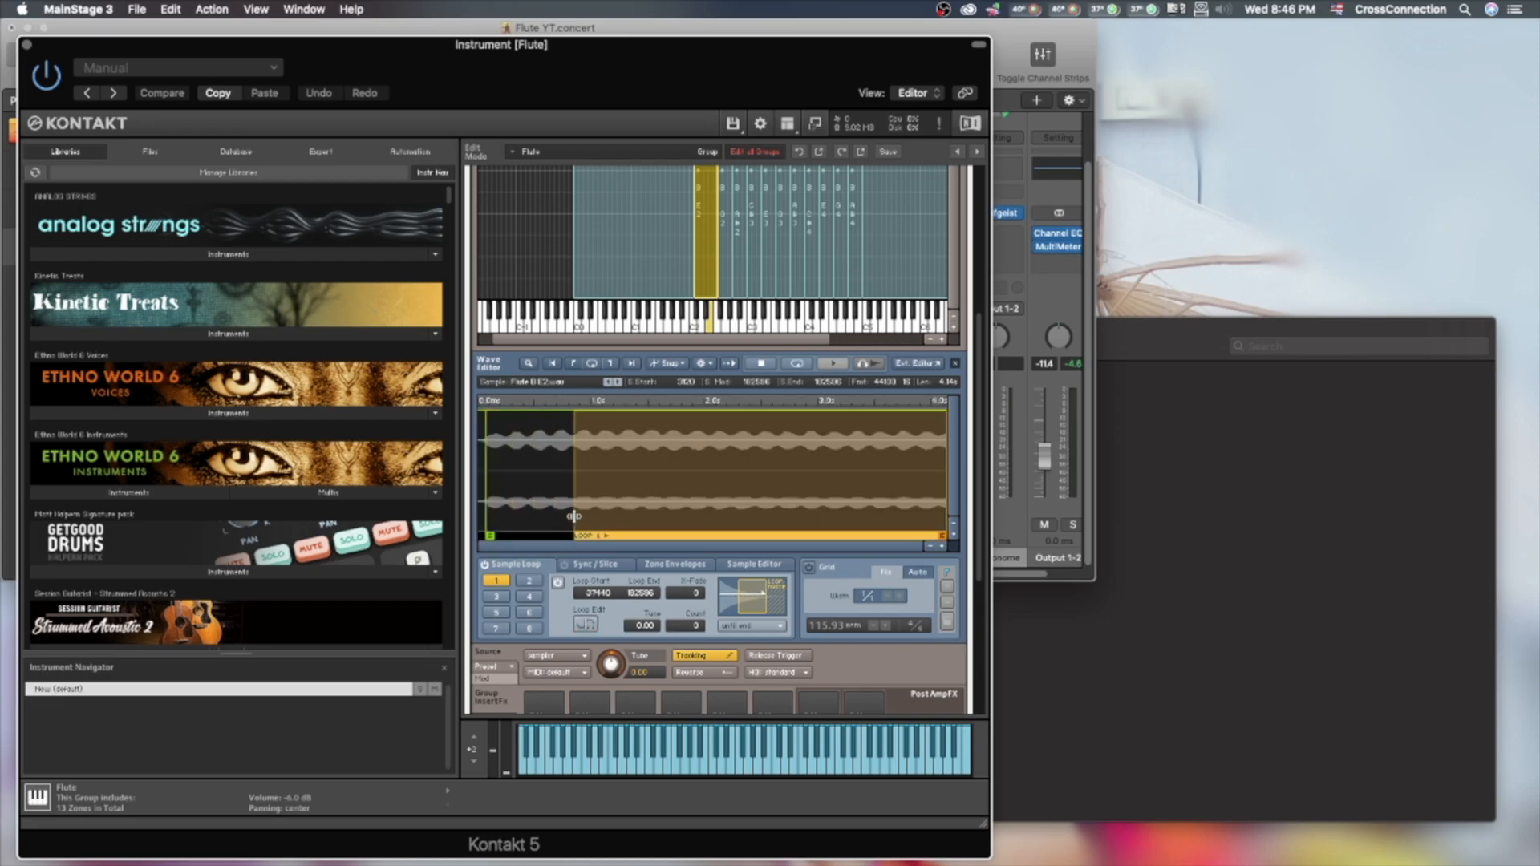
Fine-tune the E2 loop start in Loop Edit to about 37600 so the waveforms join smoothly, and select the G2 zone.
{"action": "left_click", "coordinate": [586, 625]}
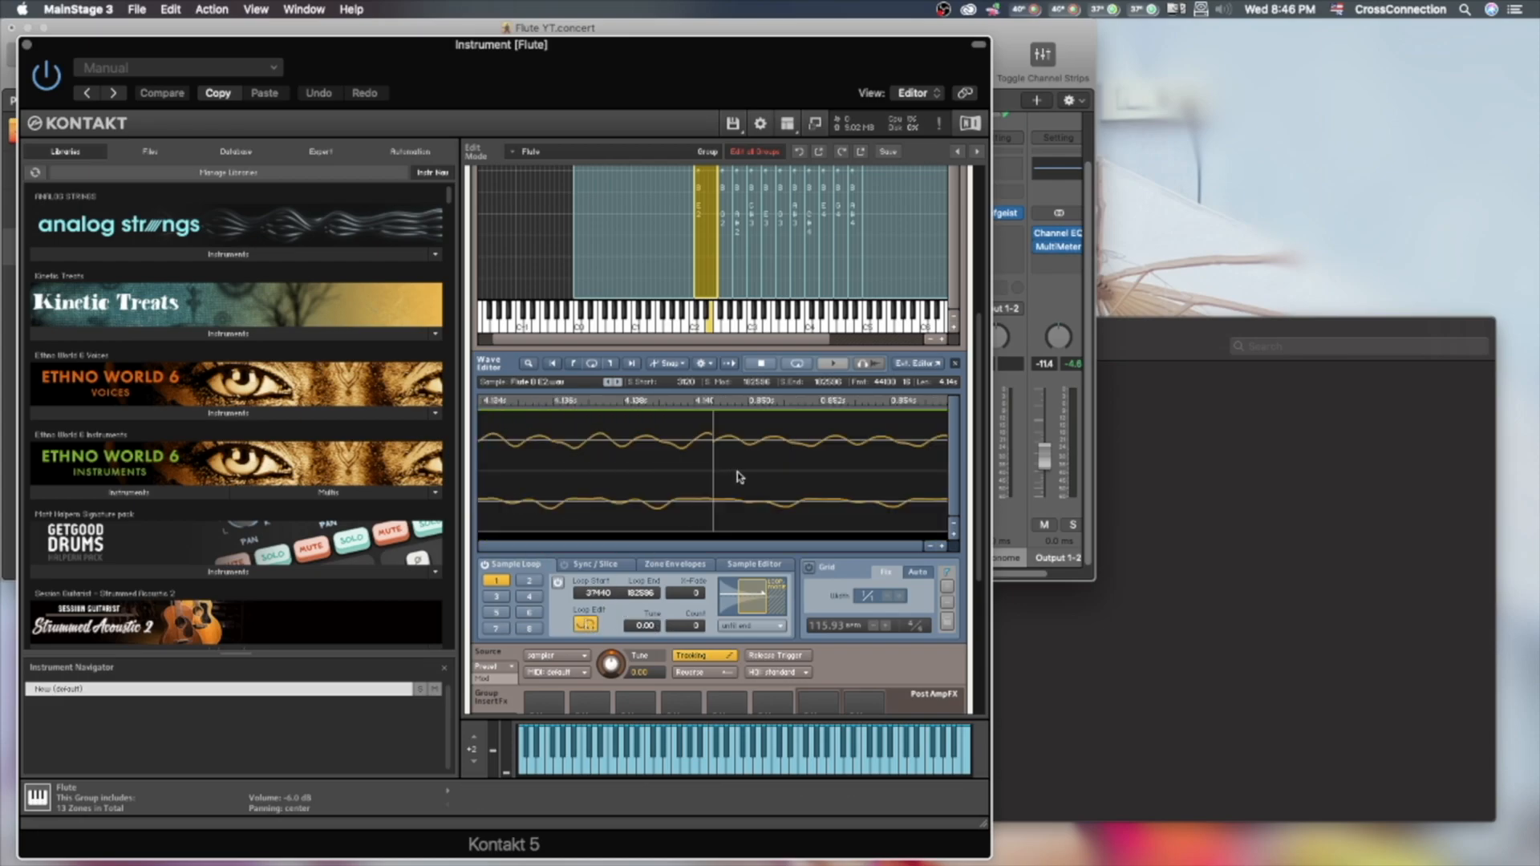
{"action": "left_click_drag", "start_coordinate": [732, 471], "coordinate": [734, 473]}
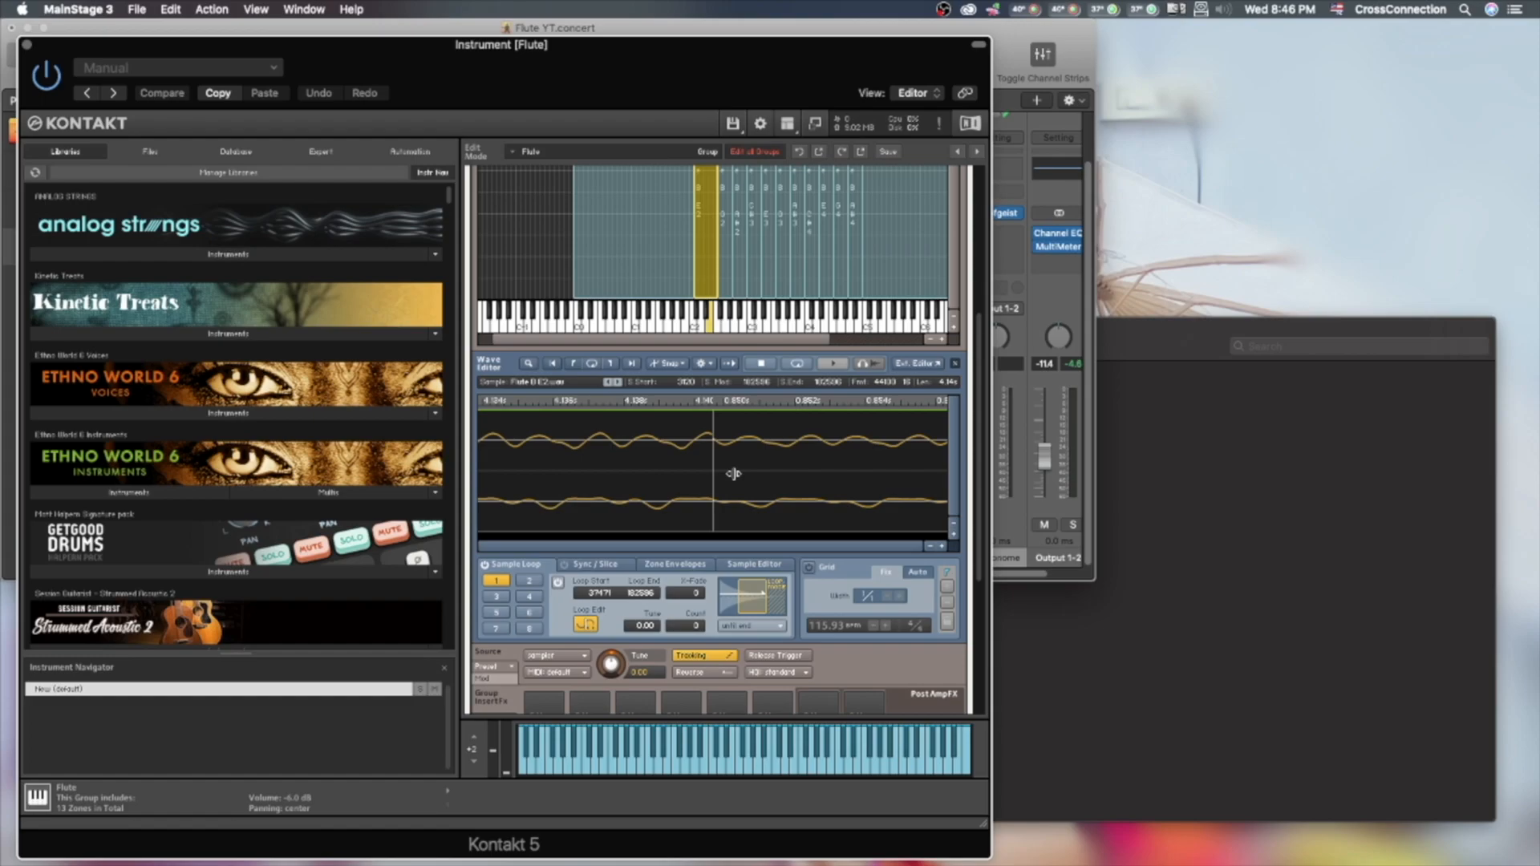
{"action": "mouse_move", "coordinate": [732, 475]}
{"action": "left_mouse_down"}
{"action": "mouse_move", "coordinate": [746, 478]}
{"action": "mouse_move", "coordinate": [717, 478]}
{"action": "left_mouse_up"}
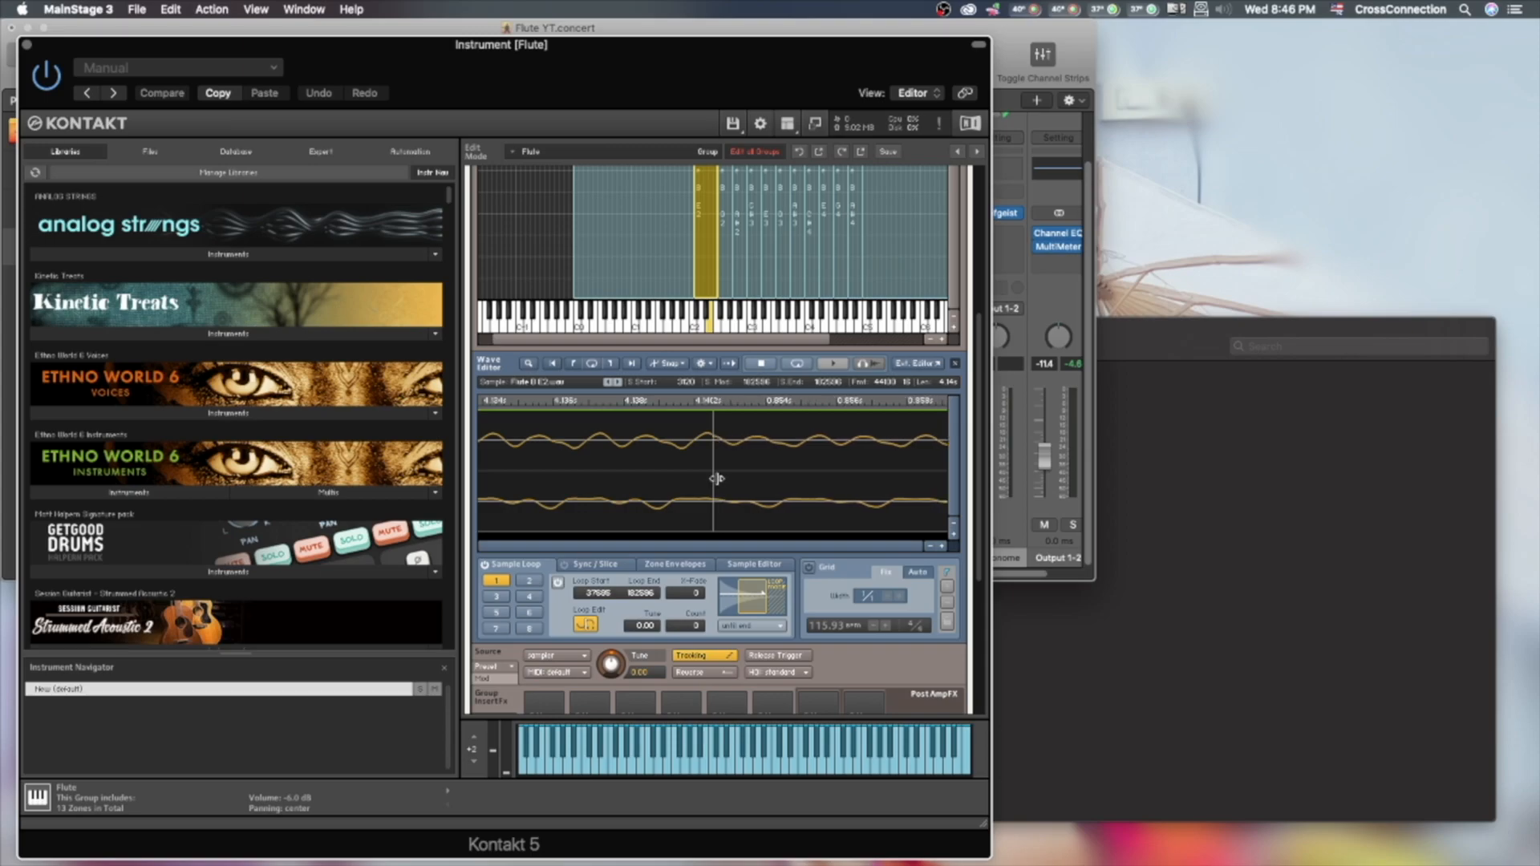
{"action": "left_click", "coordinate": [725, 266]}
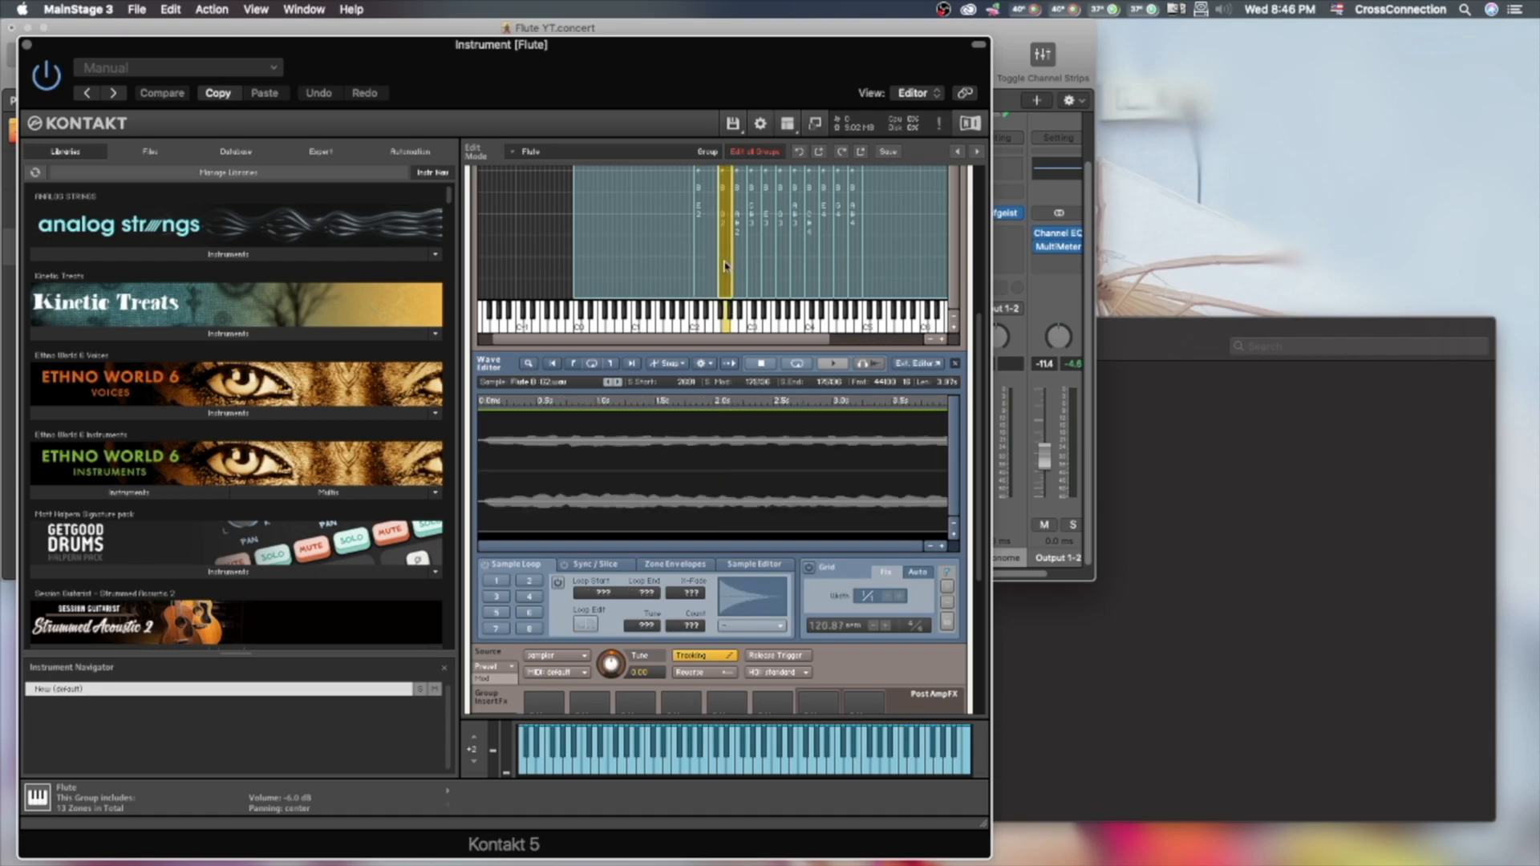
Close the Wave Editor, Mapping Editor and Group Editor of the flute instrument.
{"action": "scroll", "coordinate": [726, 266], "scroll_direction": "up", "scroll_amount": 3}
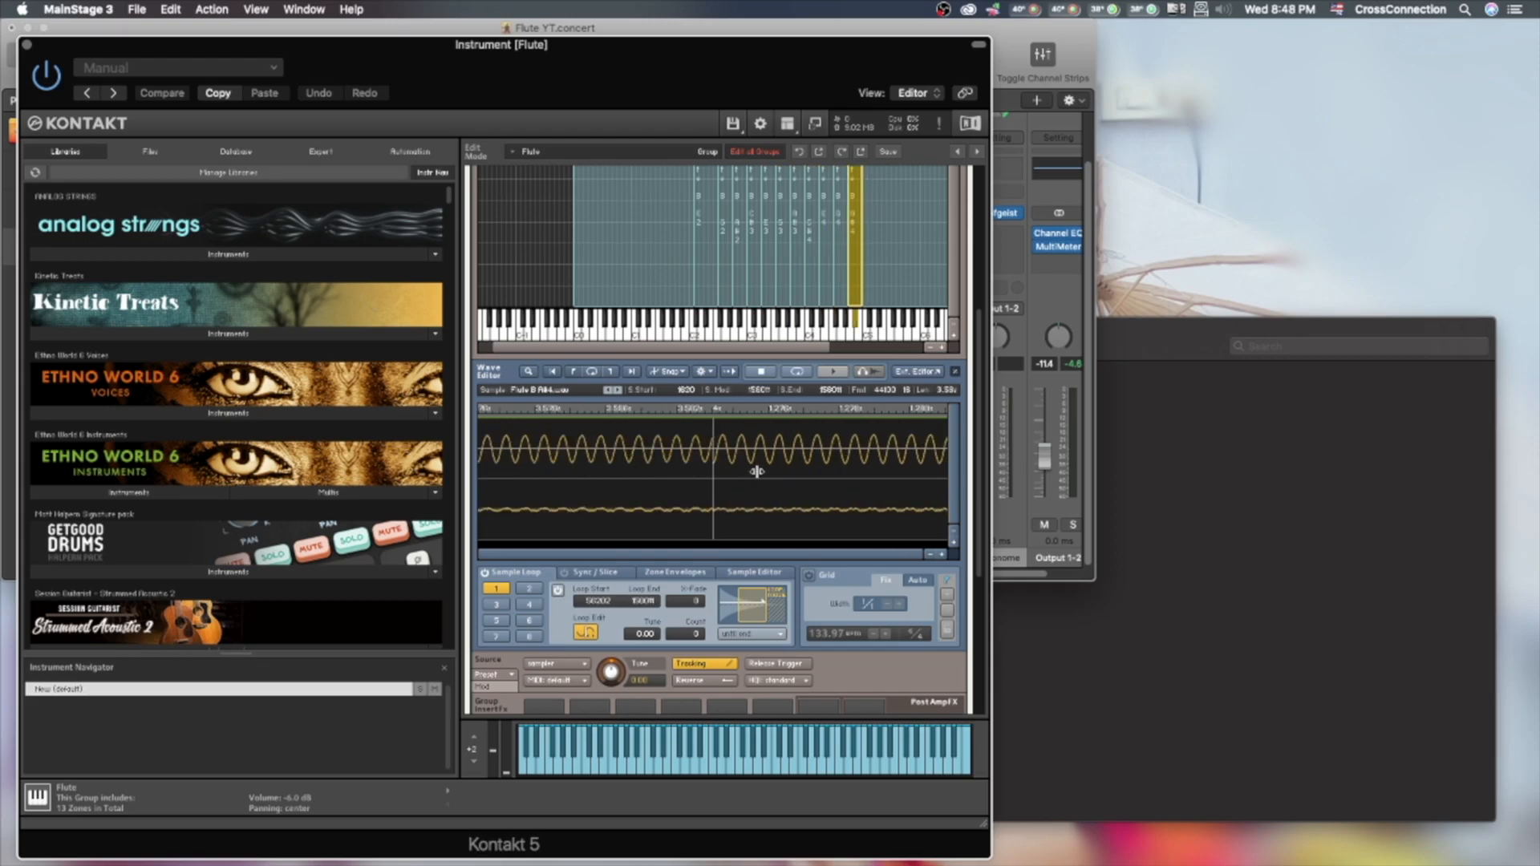
{"action": "scroll", "coordinate": [802, 385], "scroll_direction": "up", "scroll_amount": 5}
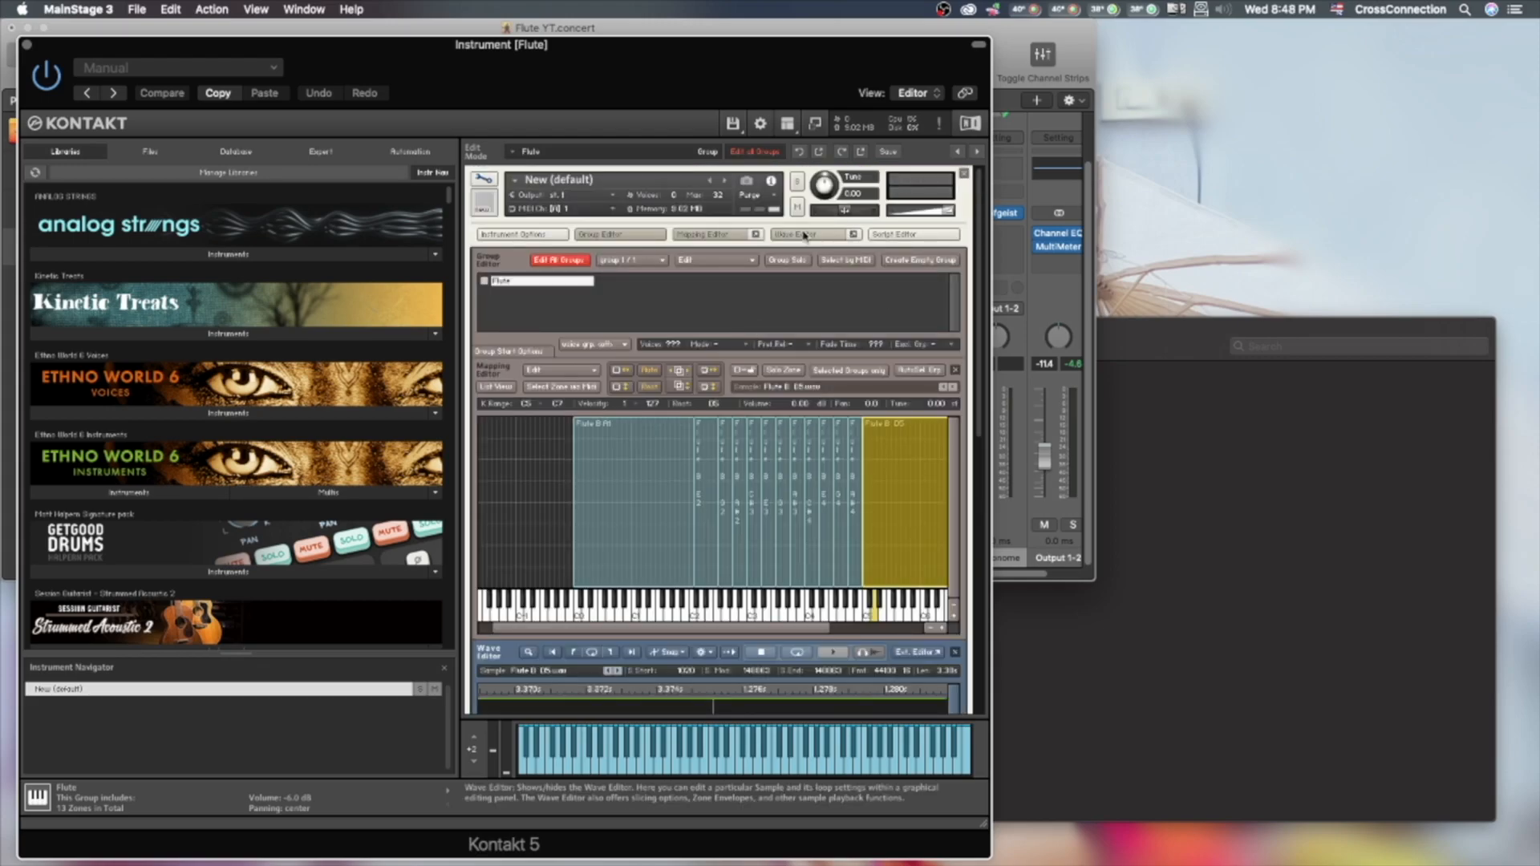
{"action": "left_click", "coordinate": [804, 235]}
{"action": "left_click", "coordinate": [706, 235]}
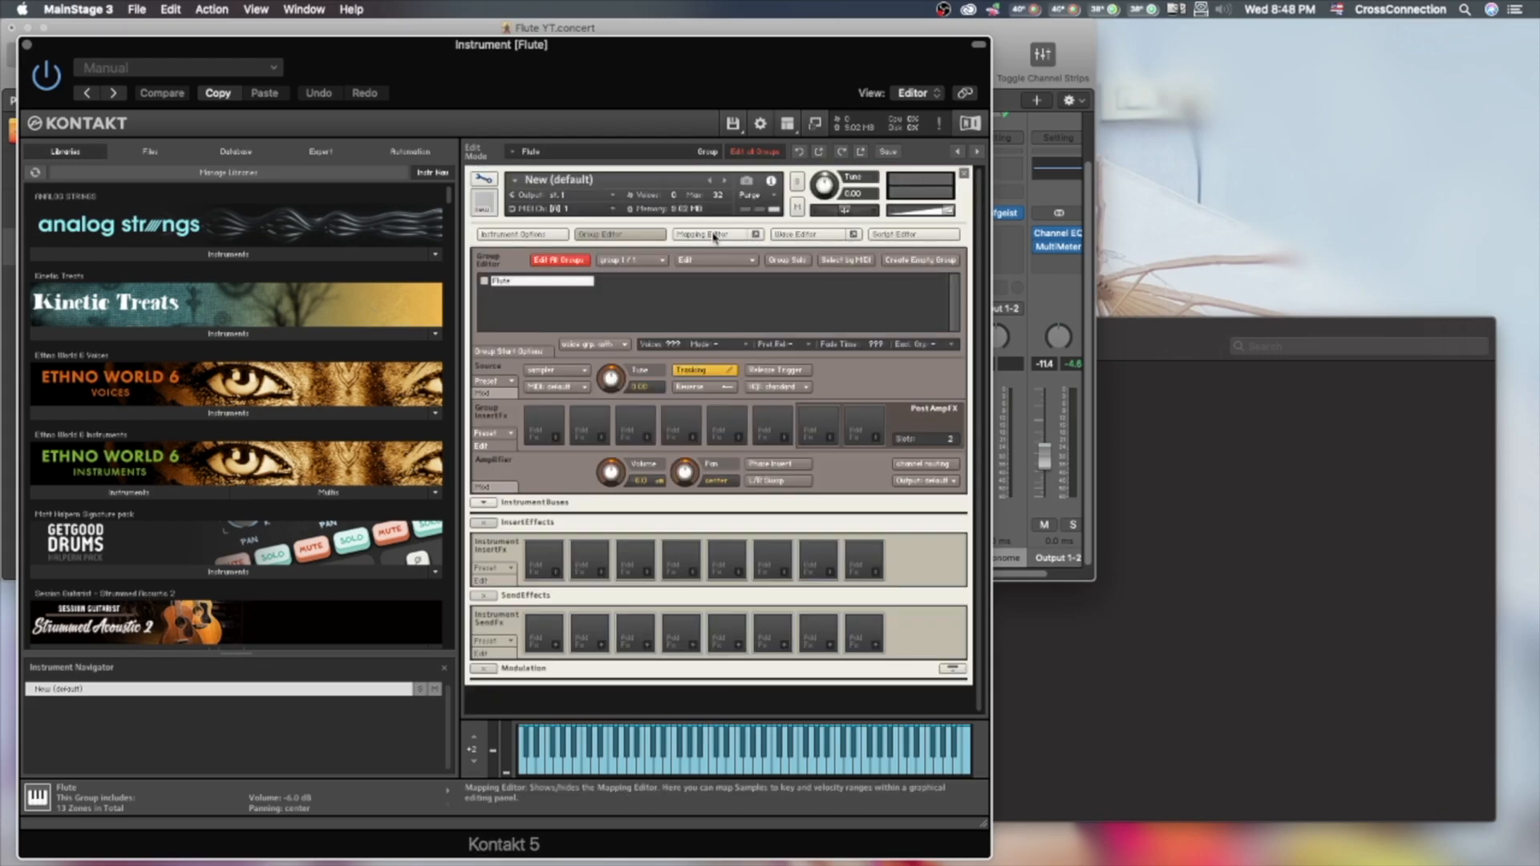
{"action": "left_click", "coordinate": [636, 235]}
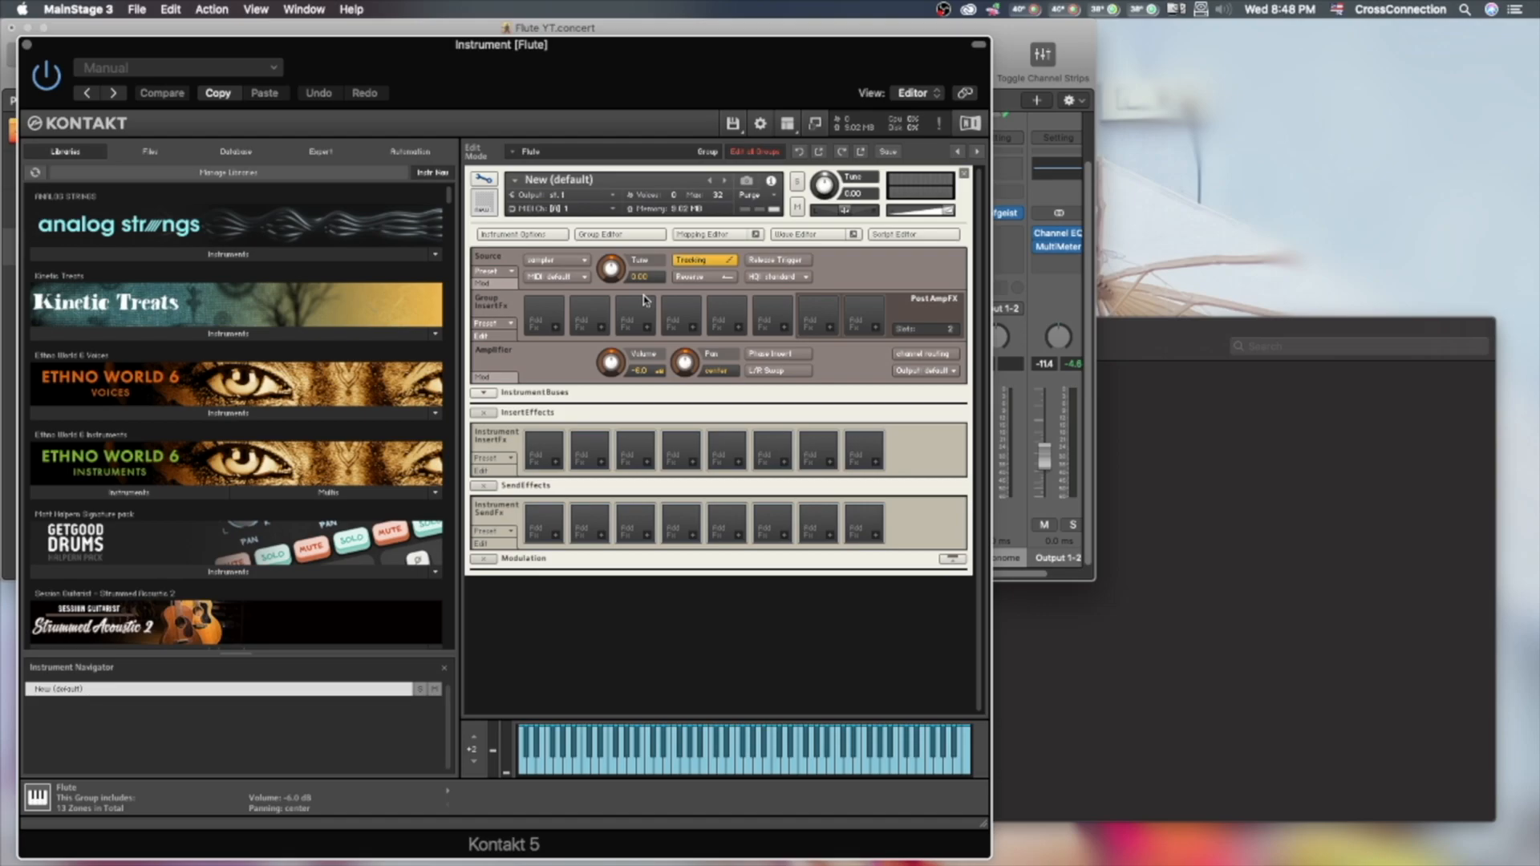
Add an AHDSR envelope as a modulator of the amplifier volume.
{"action": "right_click", "coordinate": [604, 361]}
{"action": "mouse_move", "coordinate": [664, 388]}
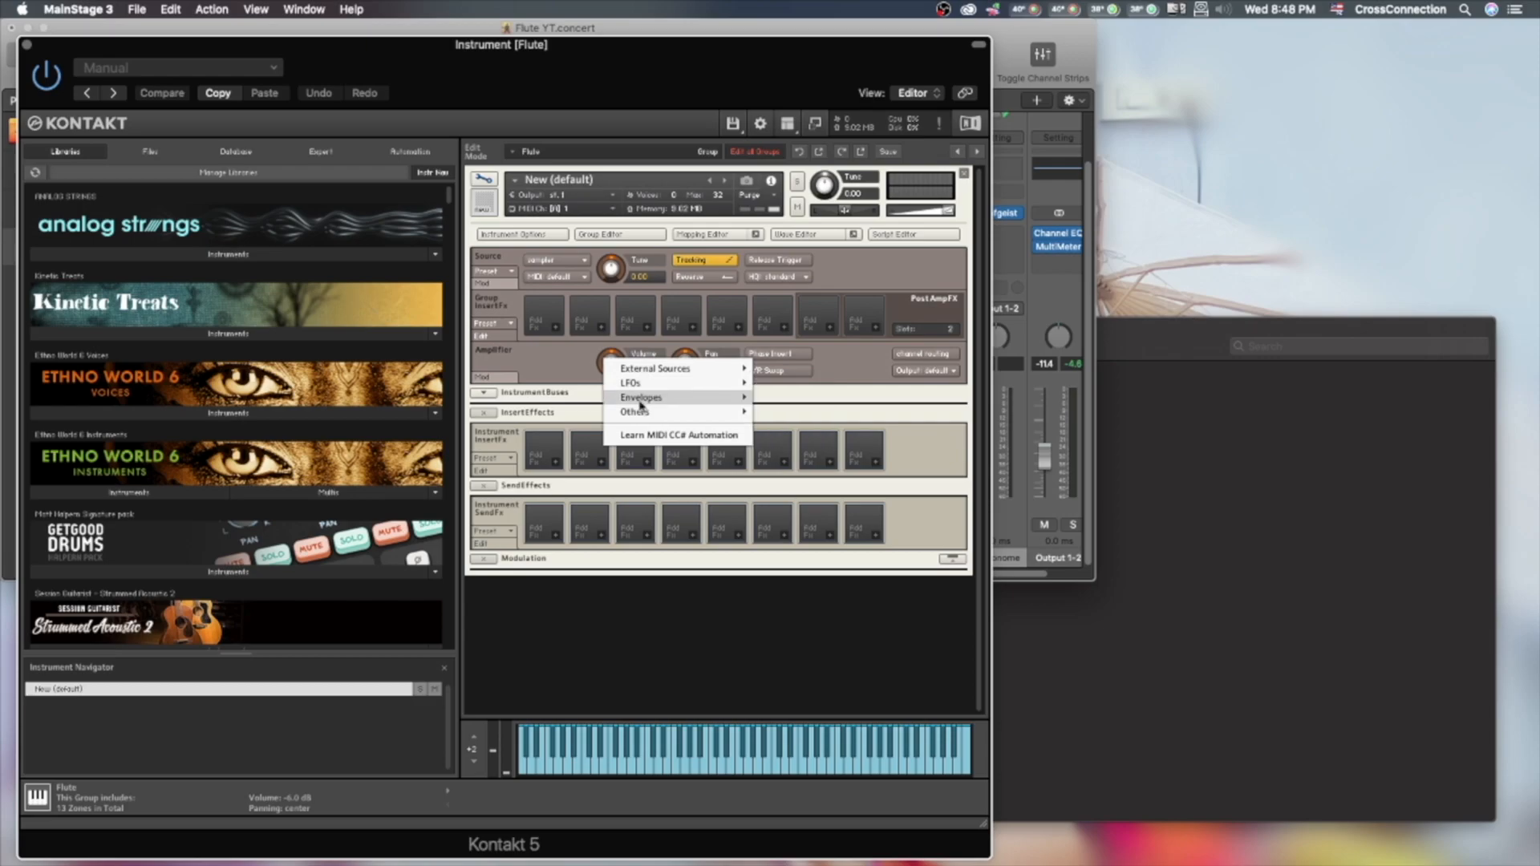
{"action": "left_click", "coordinate": [806, 399]}
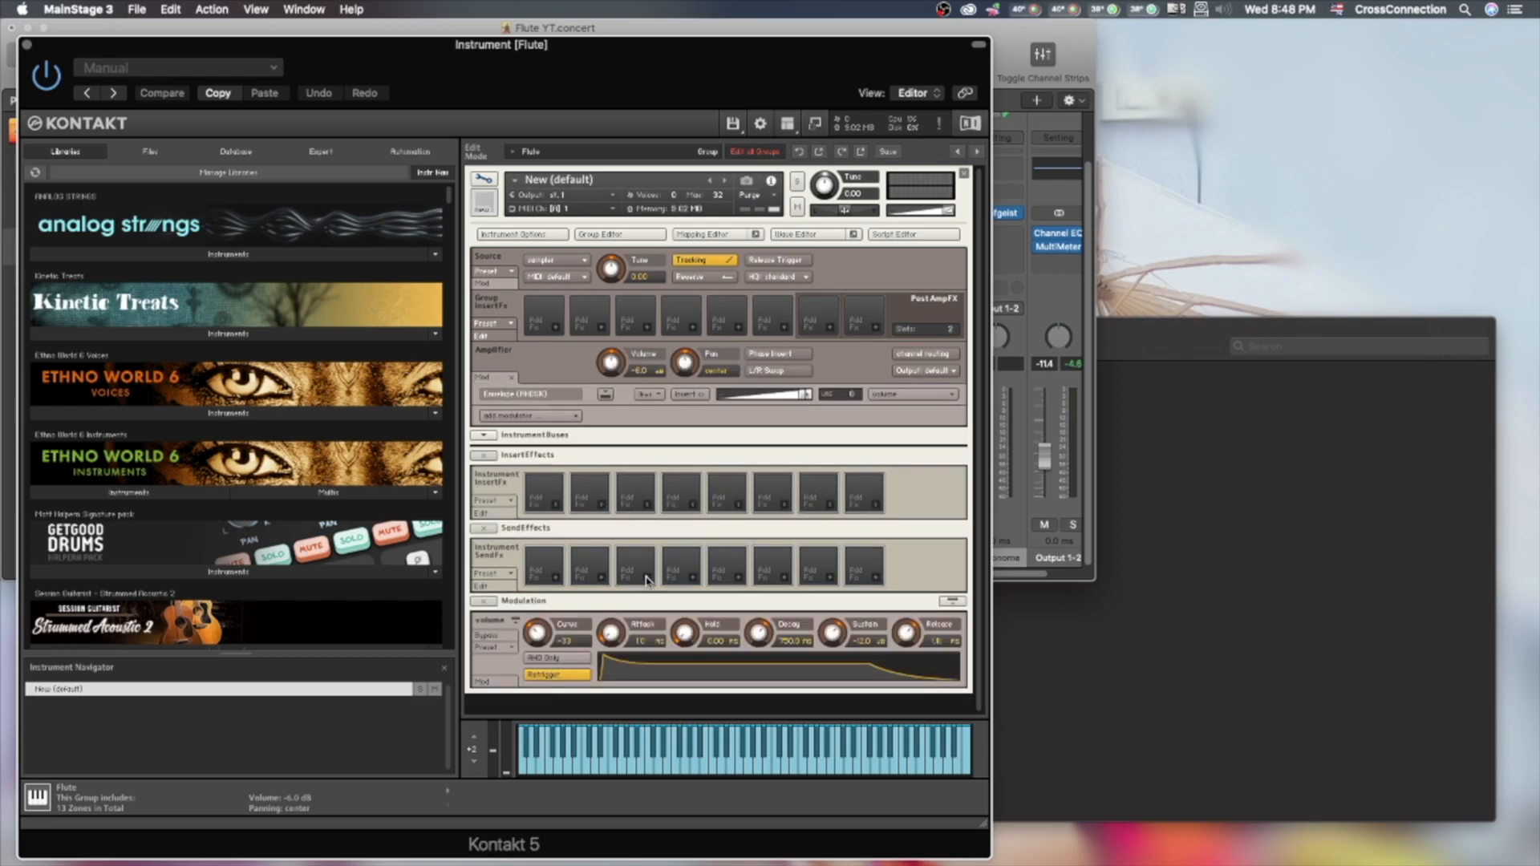
Set the volume envelope's sustain to 0.0 dB, attack to about 3.6 ms and release to about 28 ms, and adjust its curve, hold and decay.
{"action": "left_click_drag", "start_coordinate": [829, 570], "coordinate": [828, 350]}
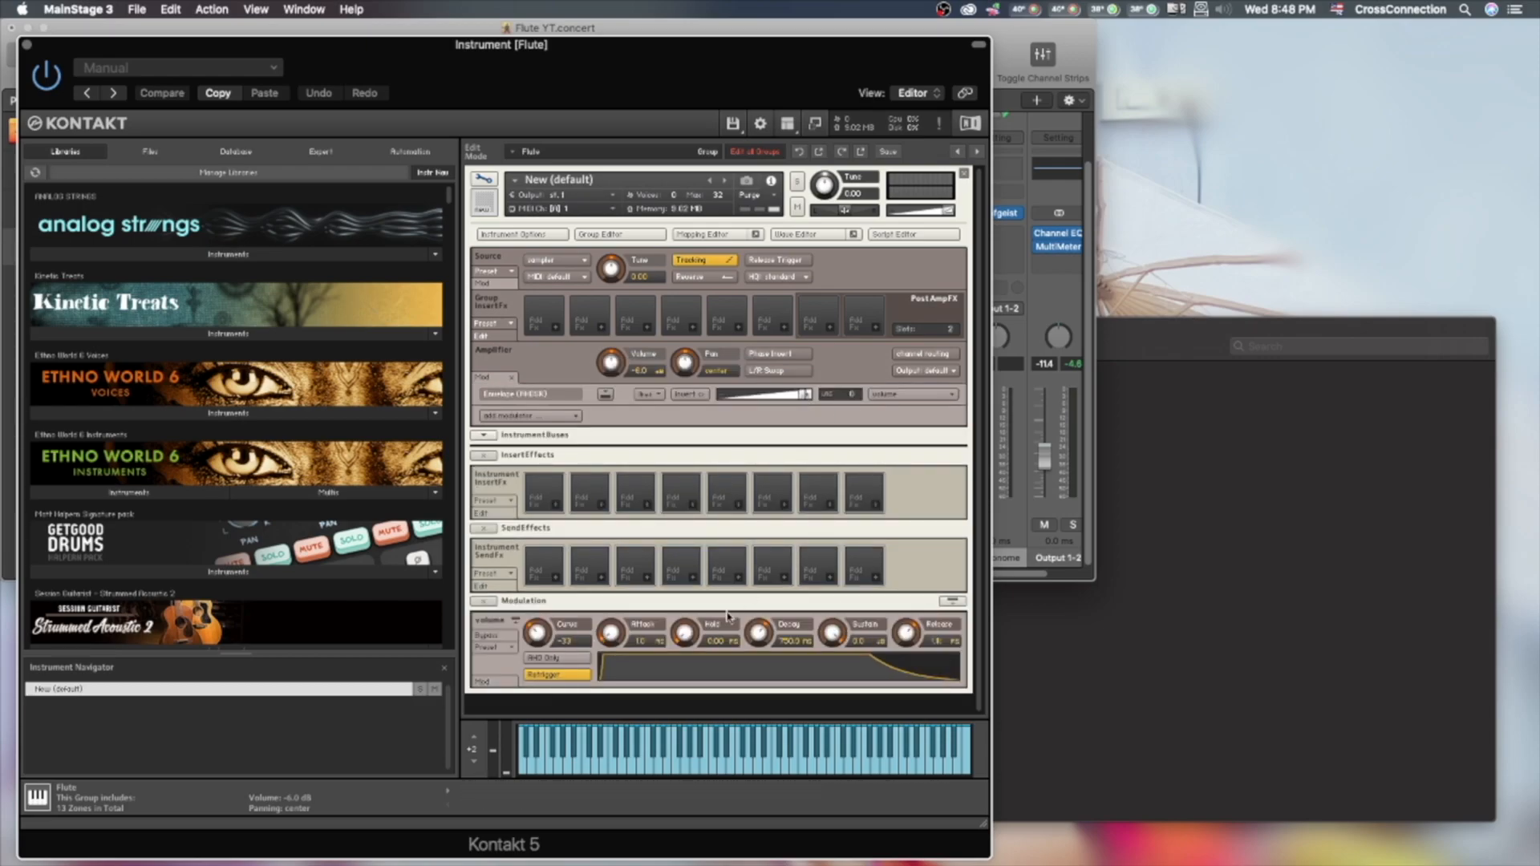
{"action": "left_click", "coordinate": [756, 621]}
{"action": "left_click_drag", "start_coordinate": [759, 633], "coordinate": [537, 576]}
{"action": "left_click_drag", "start_coordinate": [611, 635], "coordinate": [612, 645]}
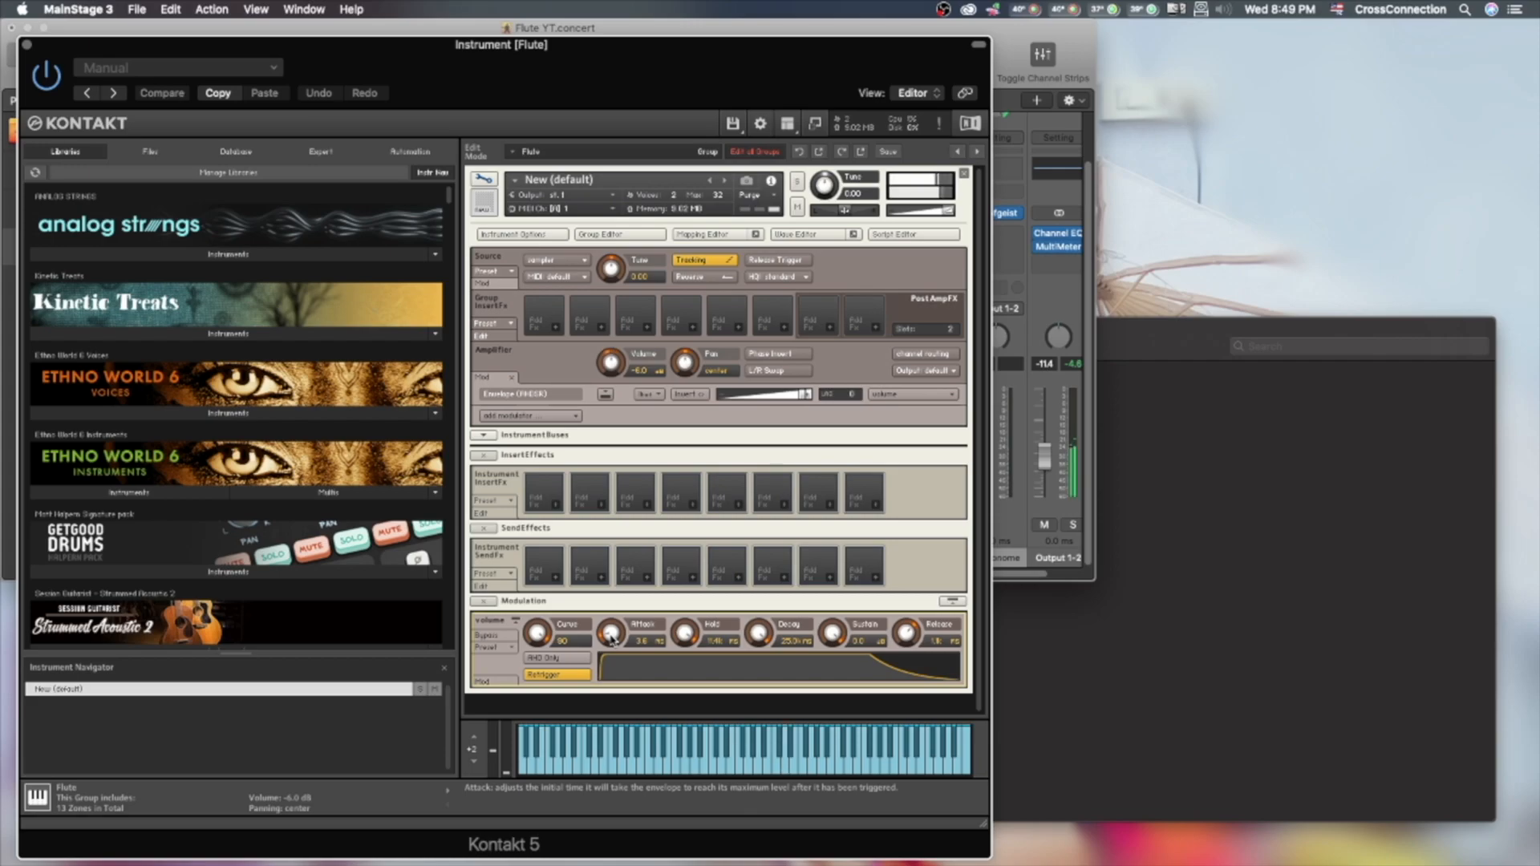
{"action": "left_click_drag", "start_coordinate": [906, 638], "coordinate": [896, 699]}
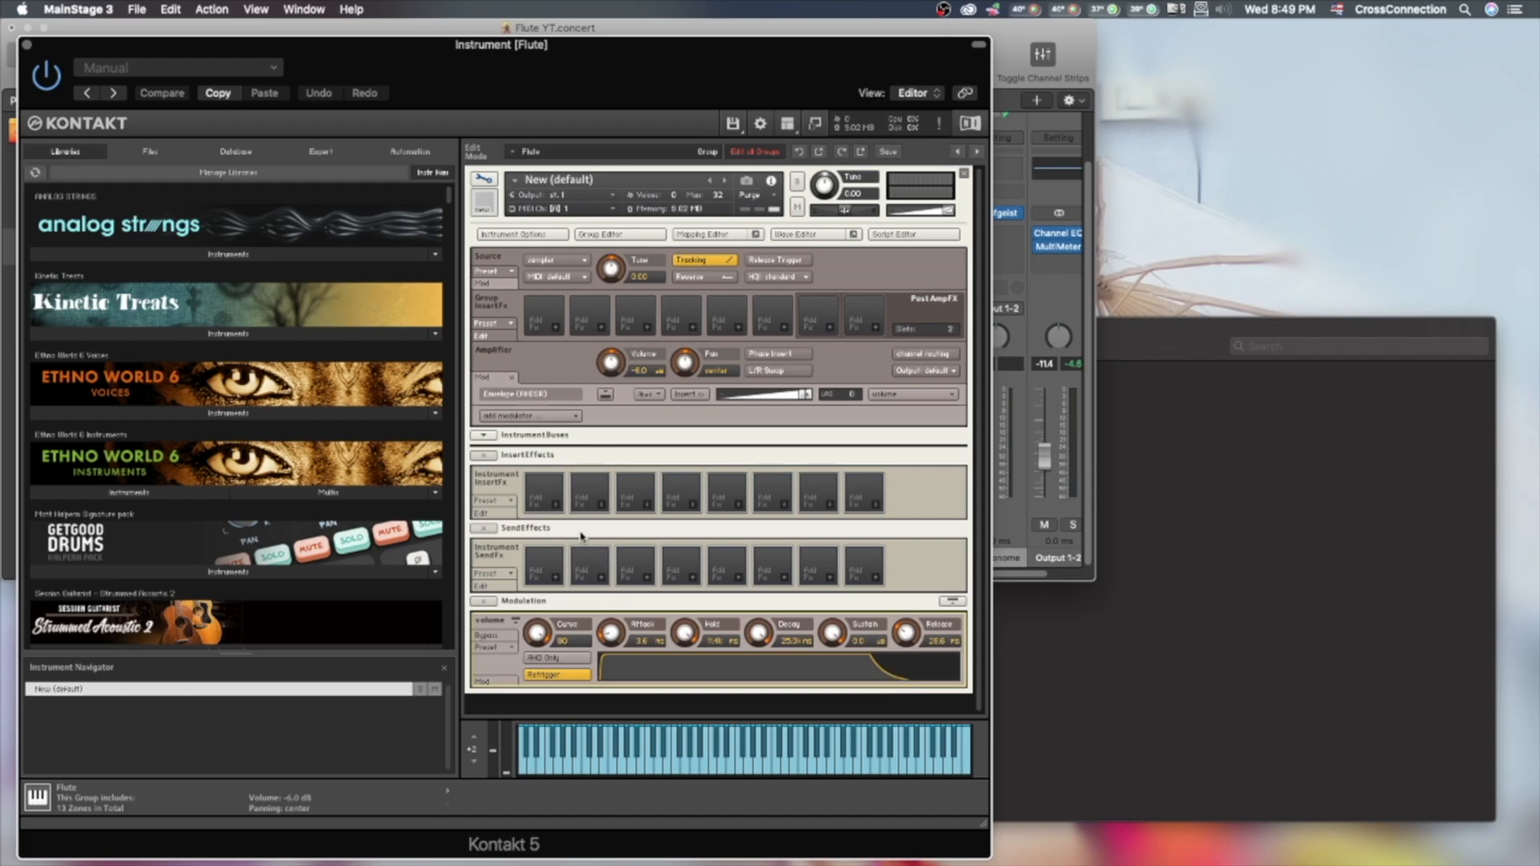
Add a 3-band EQ to the first instrument insert slot and boost its first band by about 1.7 dB near 97 Hz.
{"action": "left_click", "coordinate": [559, 507]}
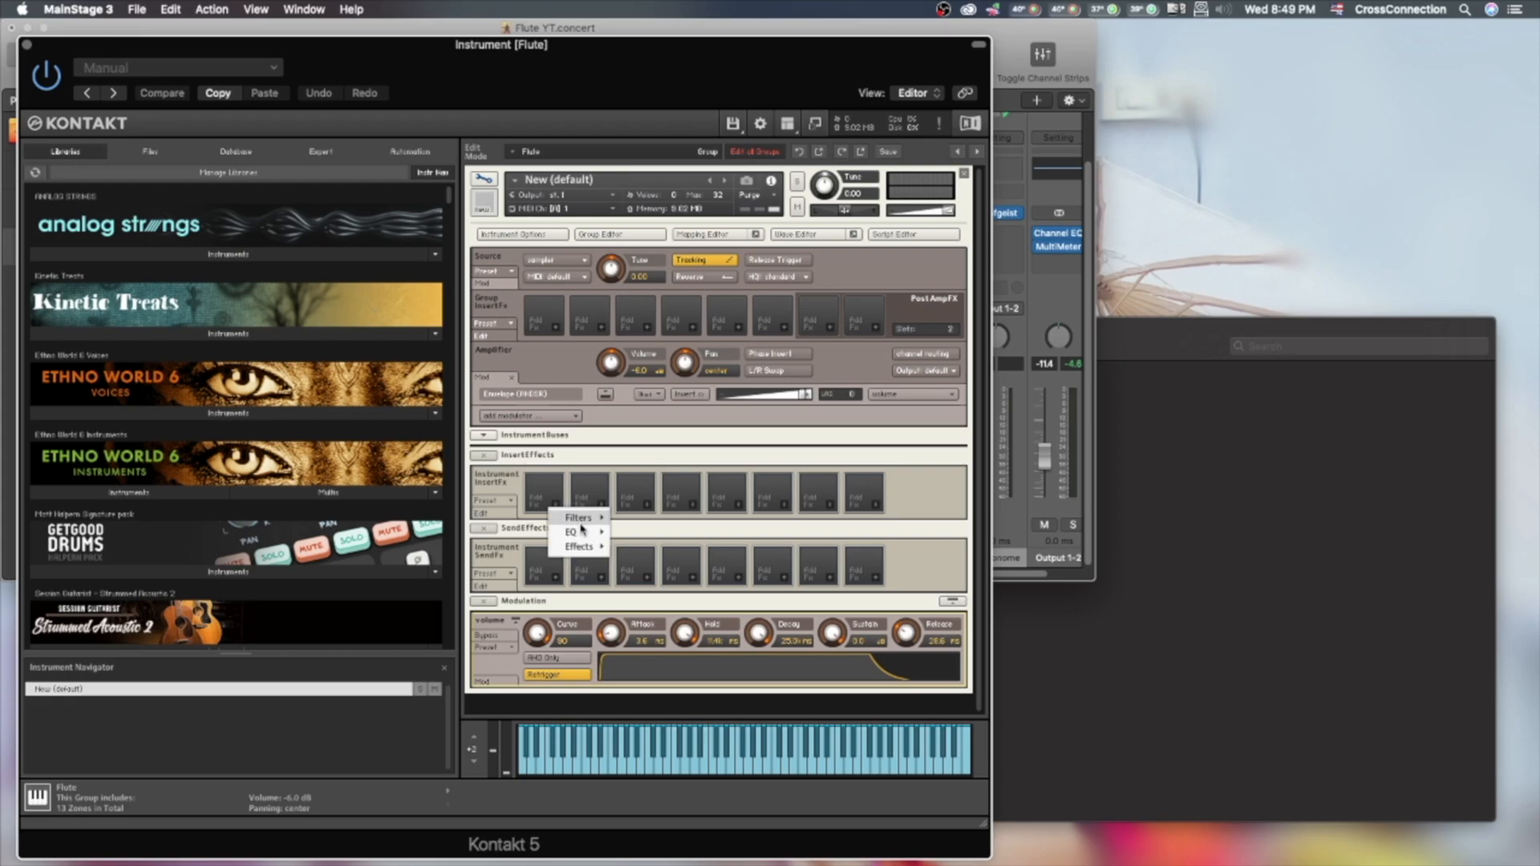
{"action": "mouse_move", "coordinate": [579, 532]}
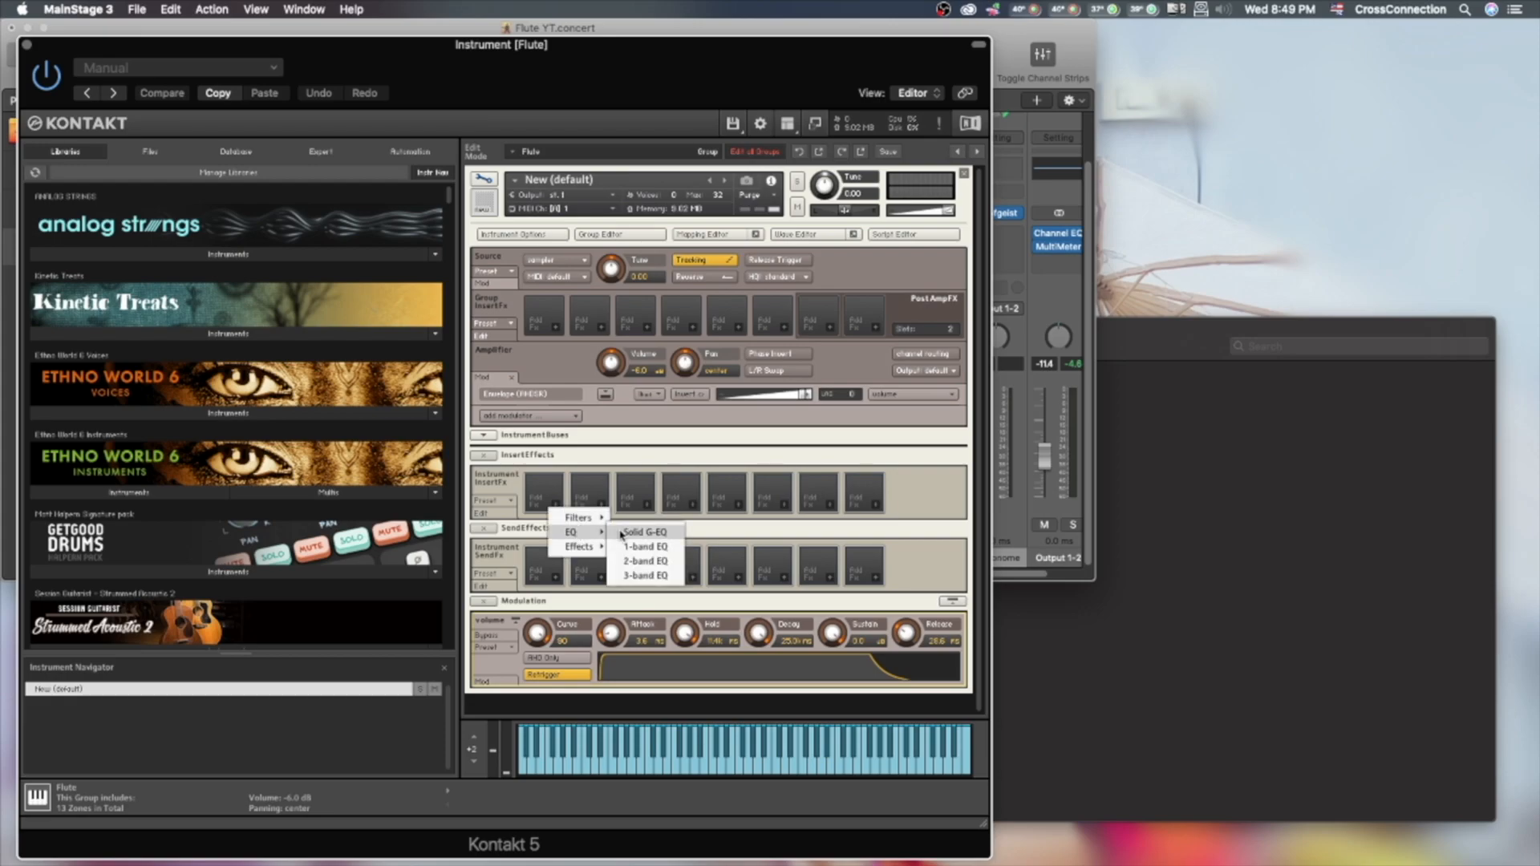
{"action": "left_click", "coordinate": [630, 576]}
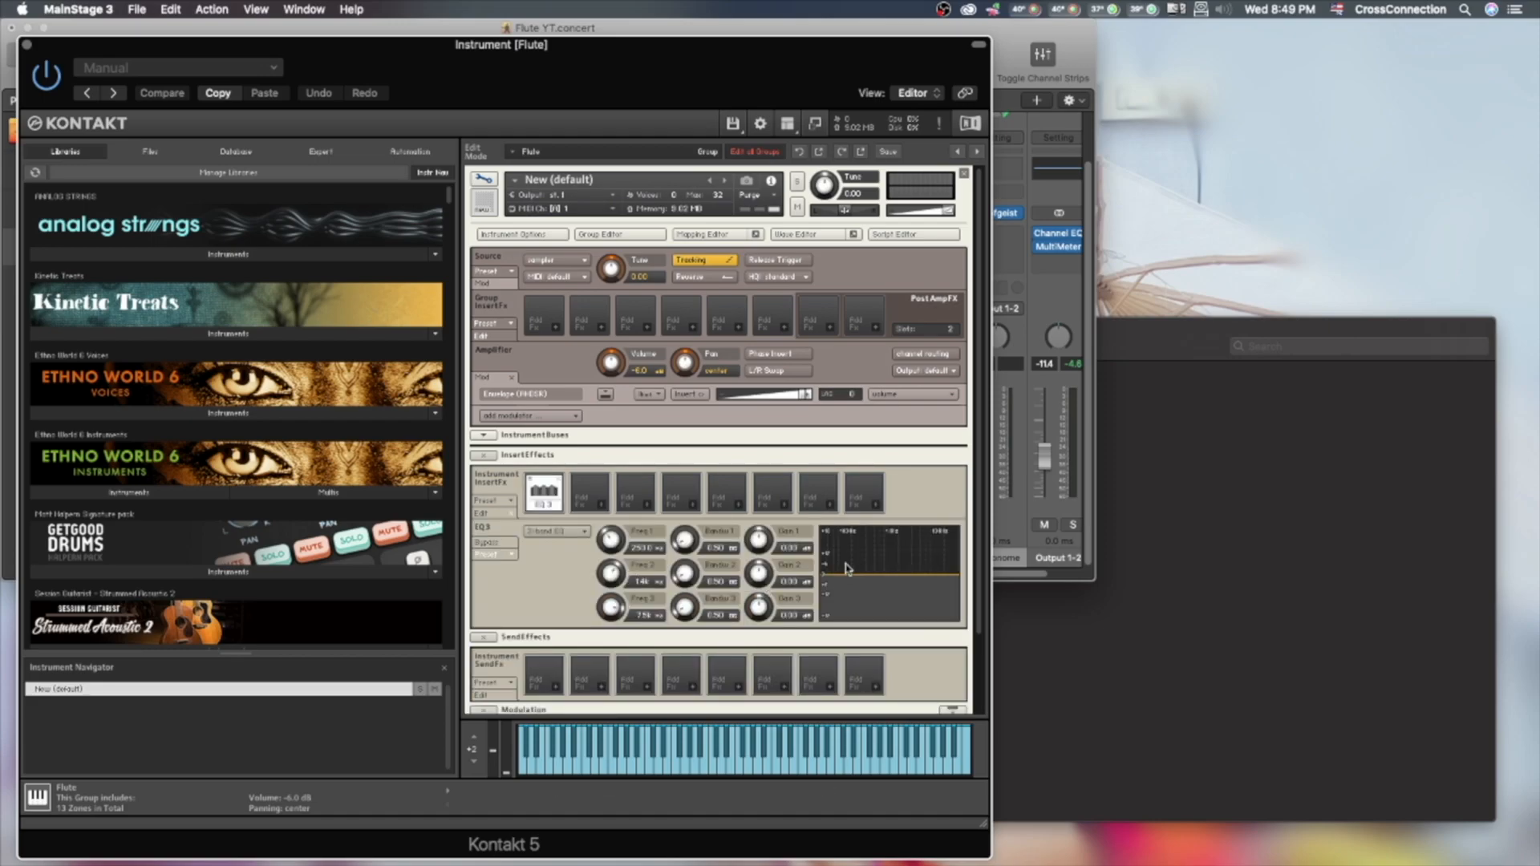
{"action": "left_click_drag", "start_coordinate": [621, 539], "coordinate": [620, 570]}
{"action": "left_click_drag", "start_coordinate": [759, 539], "coordinate": [687, 533]}
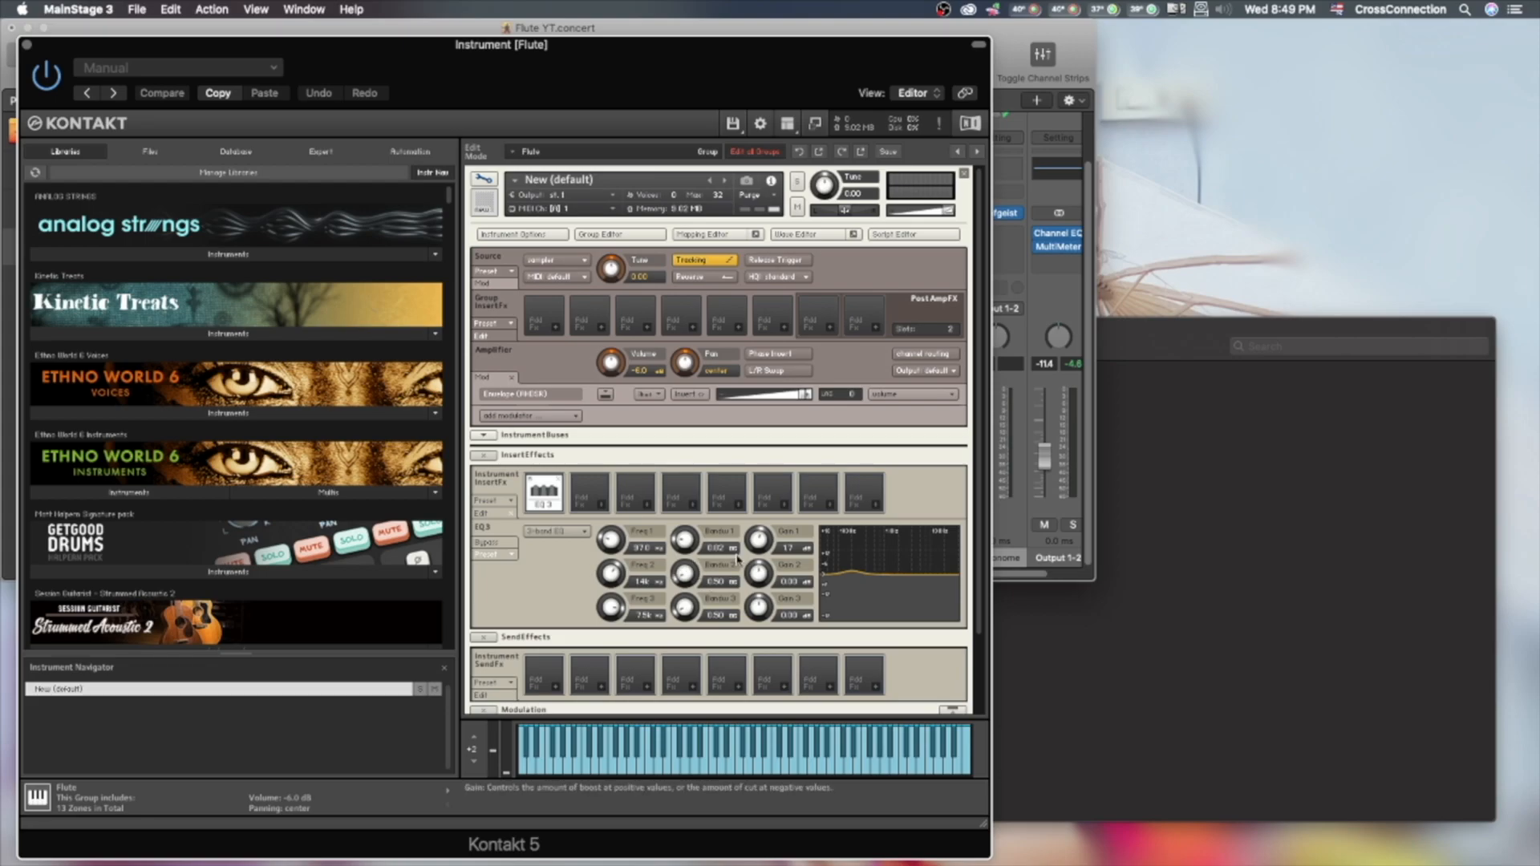
{"action": "left_click", "coordinate": [772, 542]}
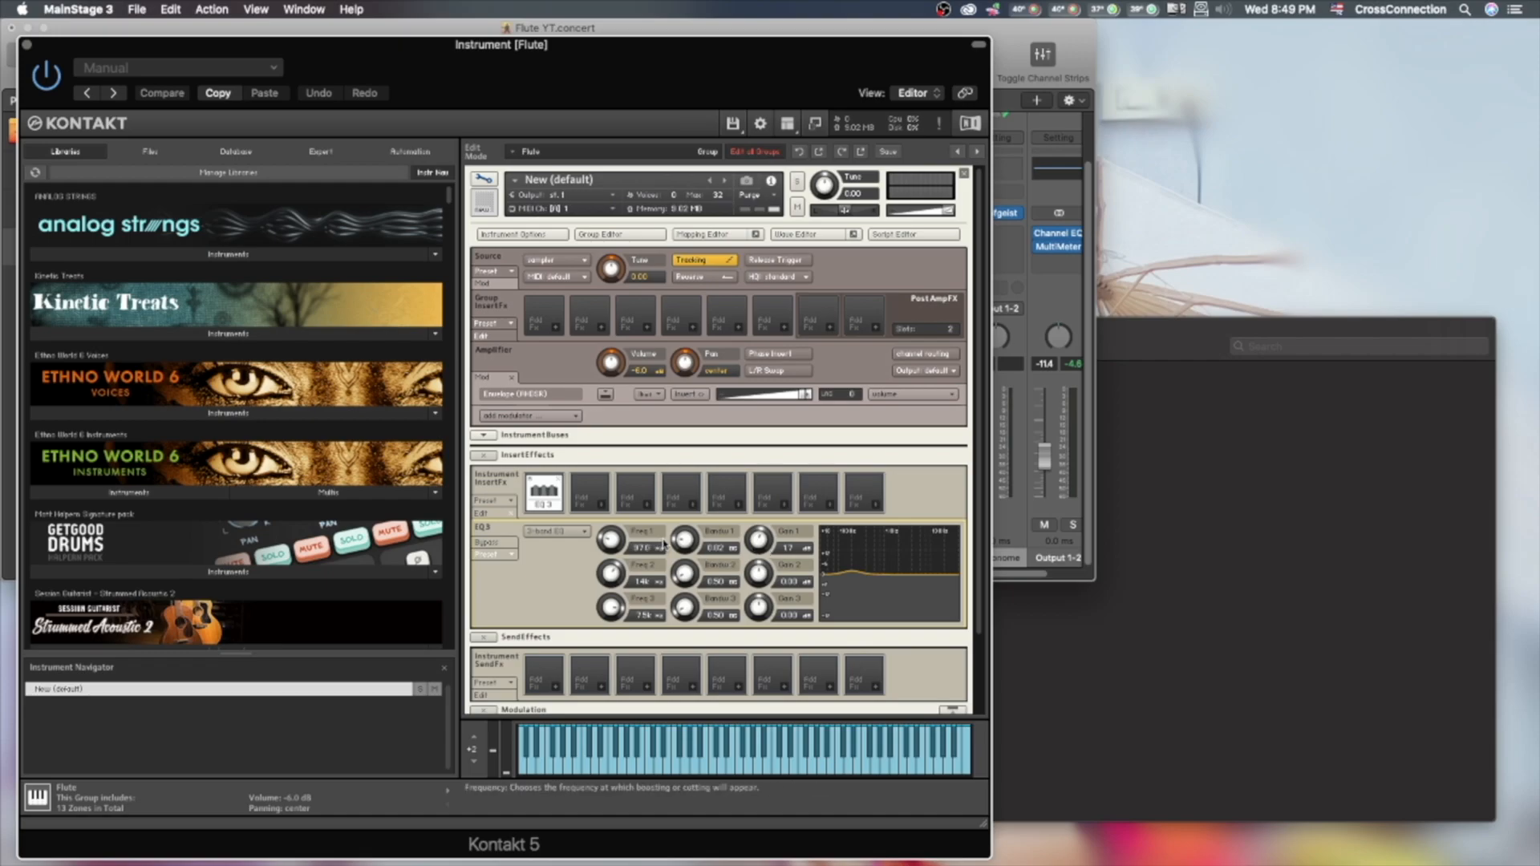
Lower the EQ's first band frequency, cut the second band by about 2 dB, and boost the third band at a lower frequency.
{"action": "left_click_drag", "start_coordinate": [620, 544], "coordinate": [623, 560]}
{"action": "left_click_drag", "start_coordinate": [768, 599], "coordinate": [764, 592]}
{"action": "left_click_drag", "start_coordinate": [613, 608], "coordinate": [762, 586]}
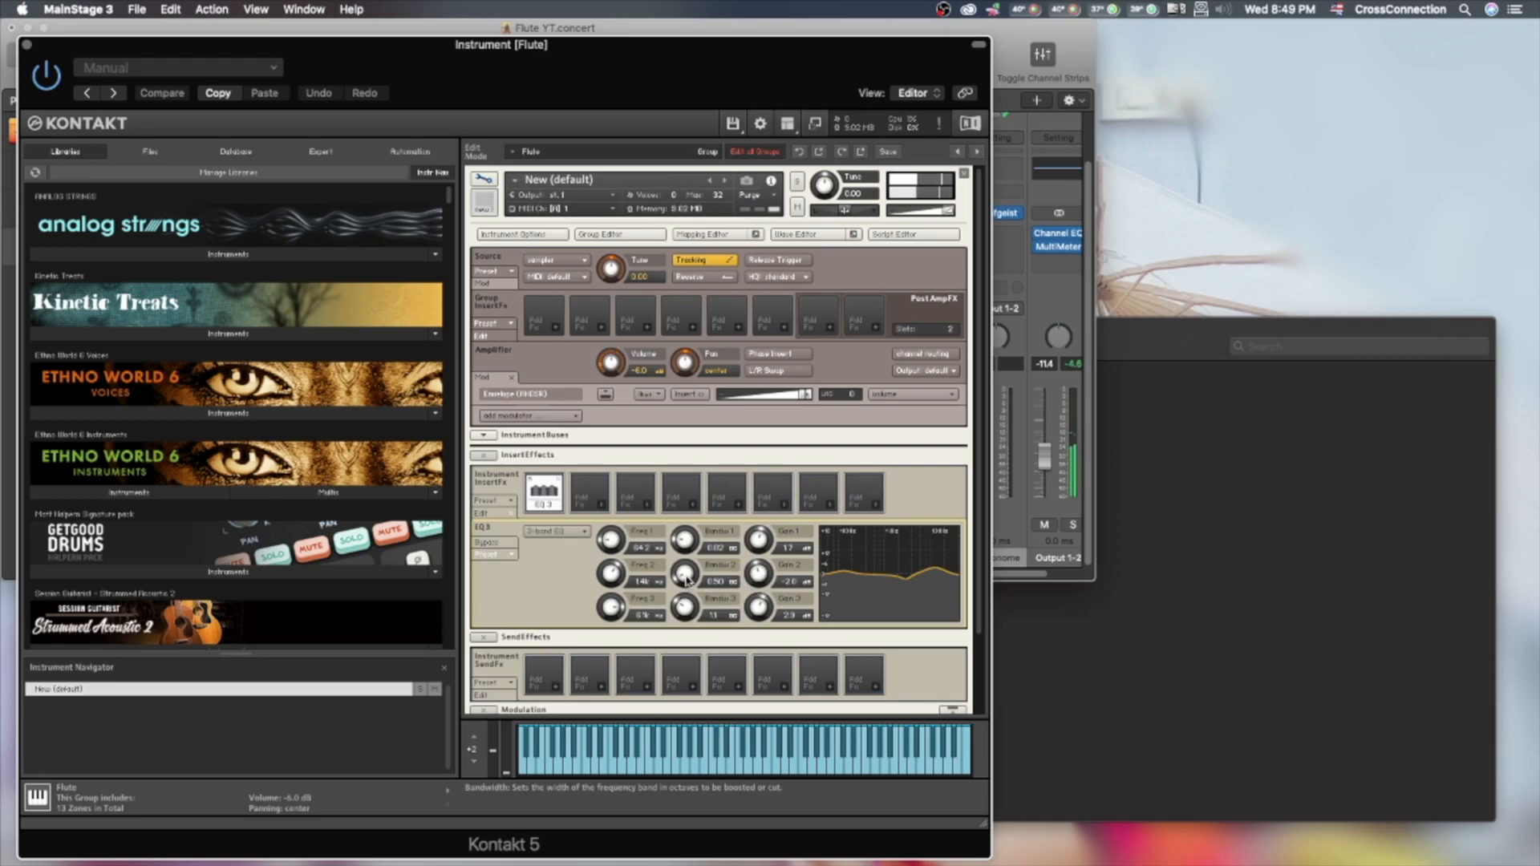
Add a Solid Bus Comp to the second instrument insert slot and lower its threshold to about -10 dB.
{"action": "left_click", "coordinate": [602, 508]}
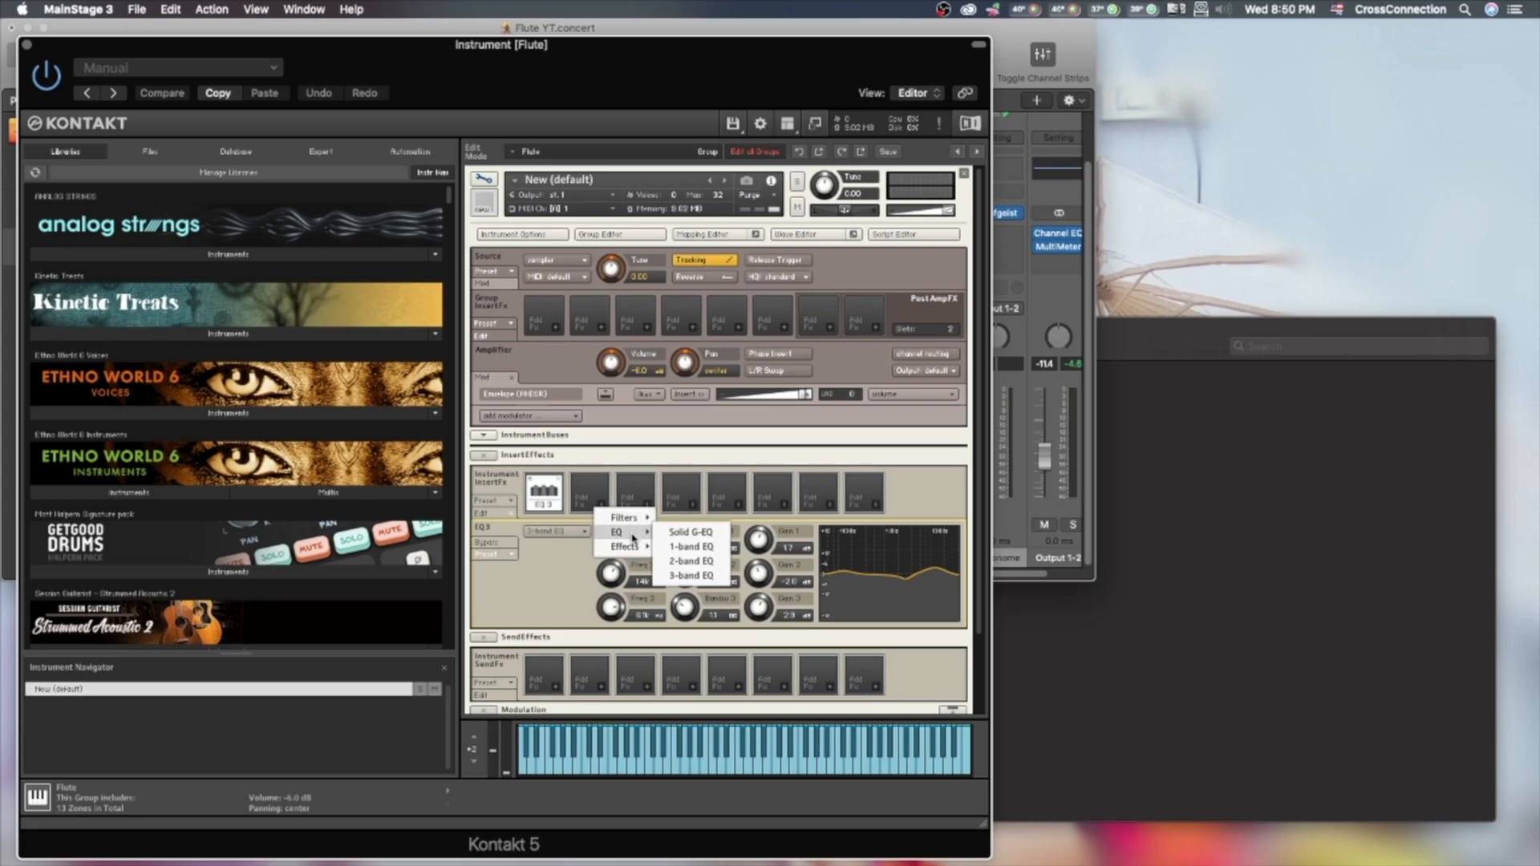
{"action": "mouse_move", "coordinate": [625, 549]}
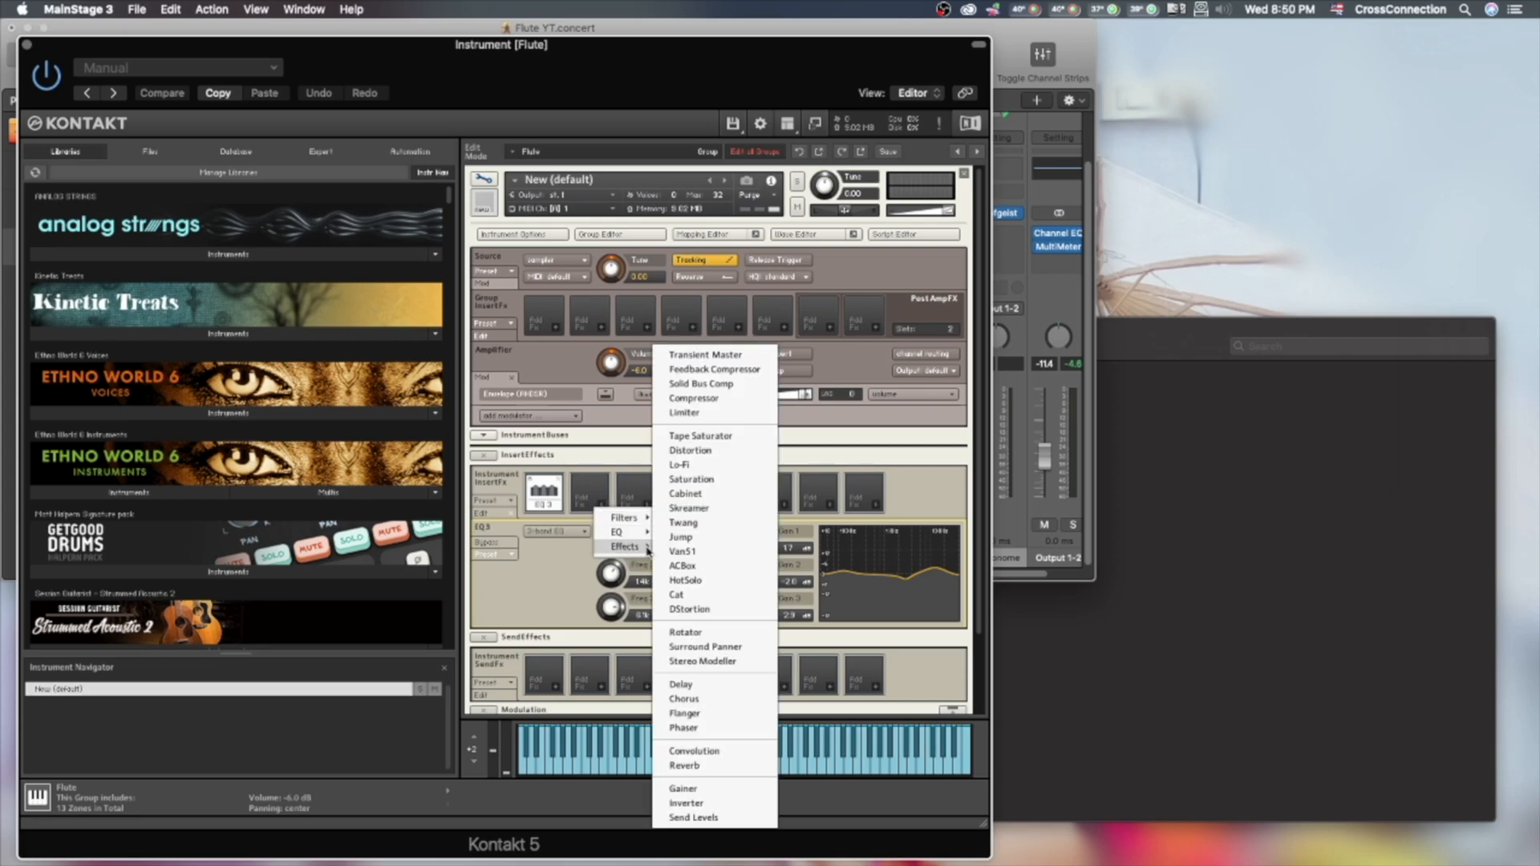
{"action": "left_click", "coordinate": [739, 387]}
{"action": "left_click_drag", "start_coordinate": [611, 539], "coordinate": [610, 597]}
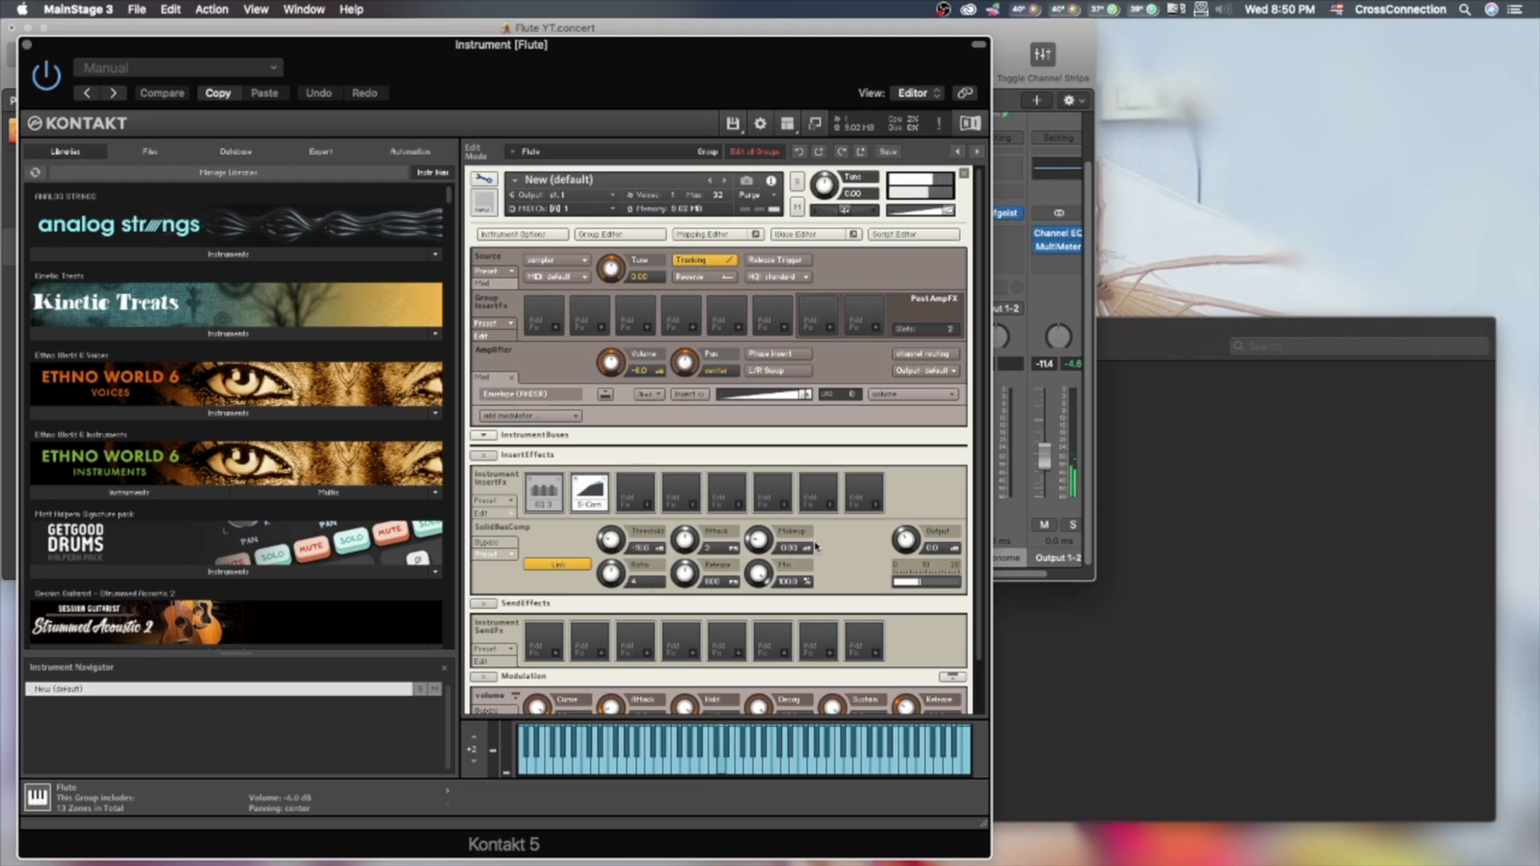
Raise the bus compressor's makeup gain to about 1.7 dB and add a Cabinet effect to the third instrument insert slot.
{"action": "left_click_drag", "start_coordinate": [758, 540], "coordinate": [758, 514]}
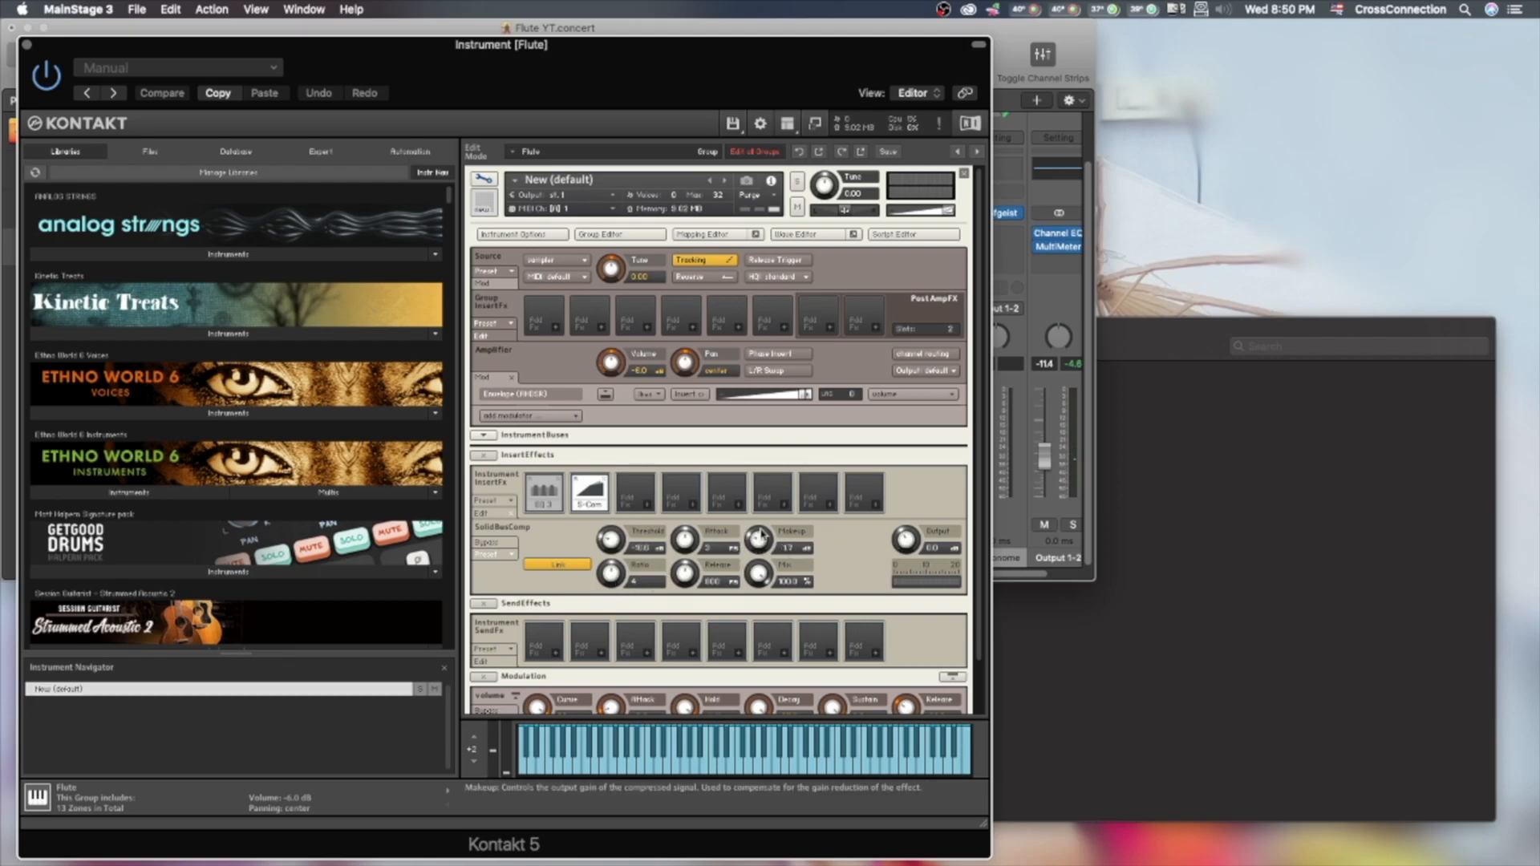
{"action": "left_click", "coordinate": [650, 507]}
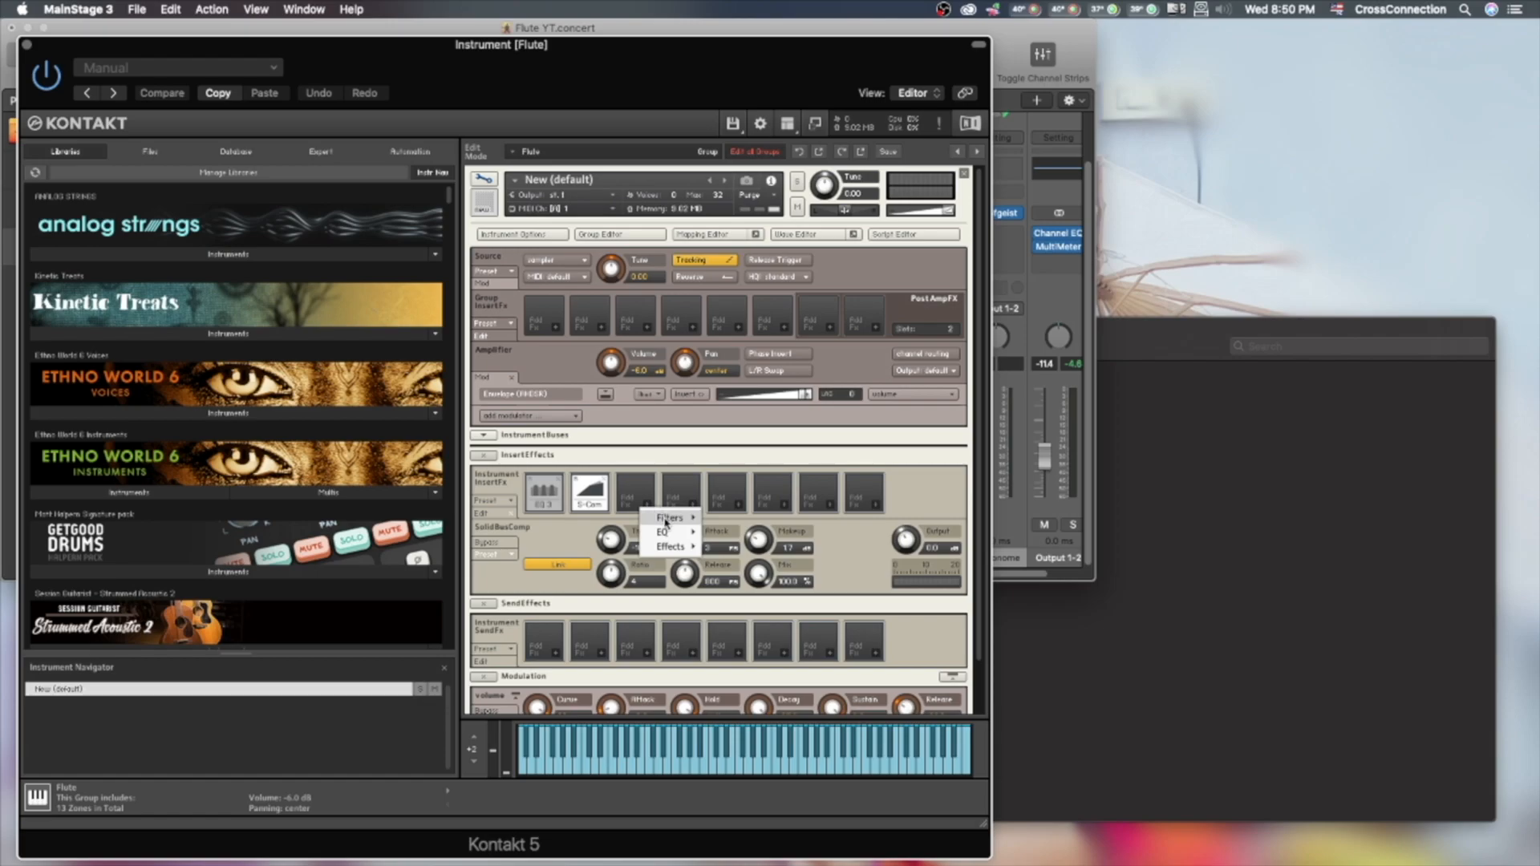
{"action": "mouse_move", "coordinate": [671, 546]}
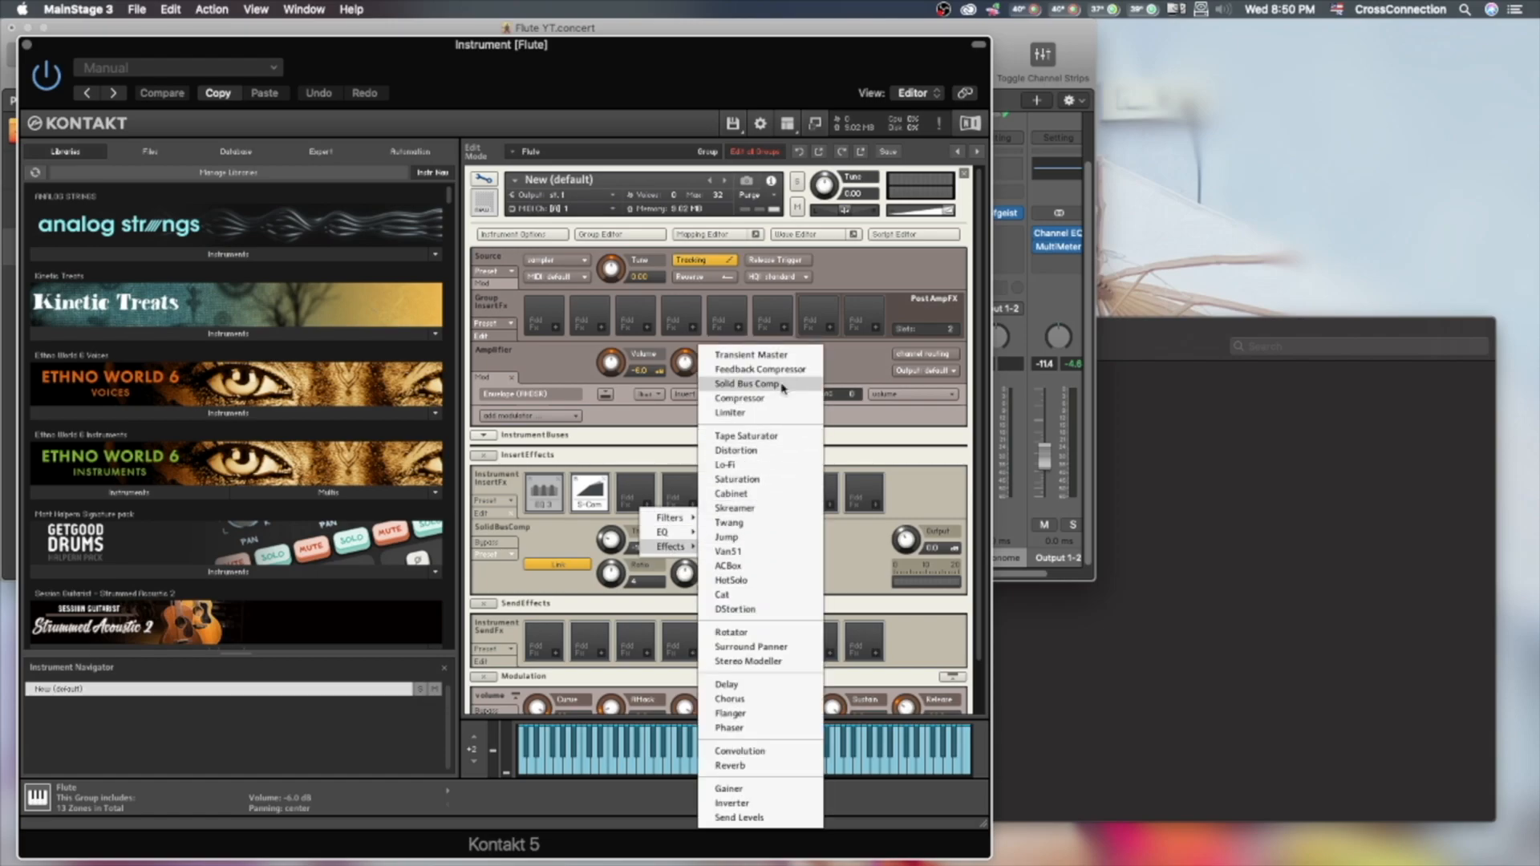
{"action": "left_click", "coordinate": [772, 495]}
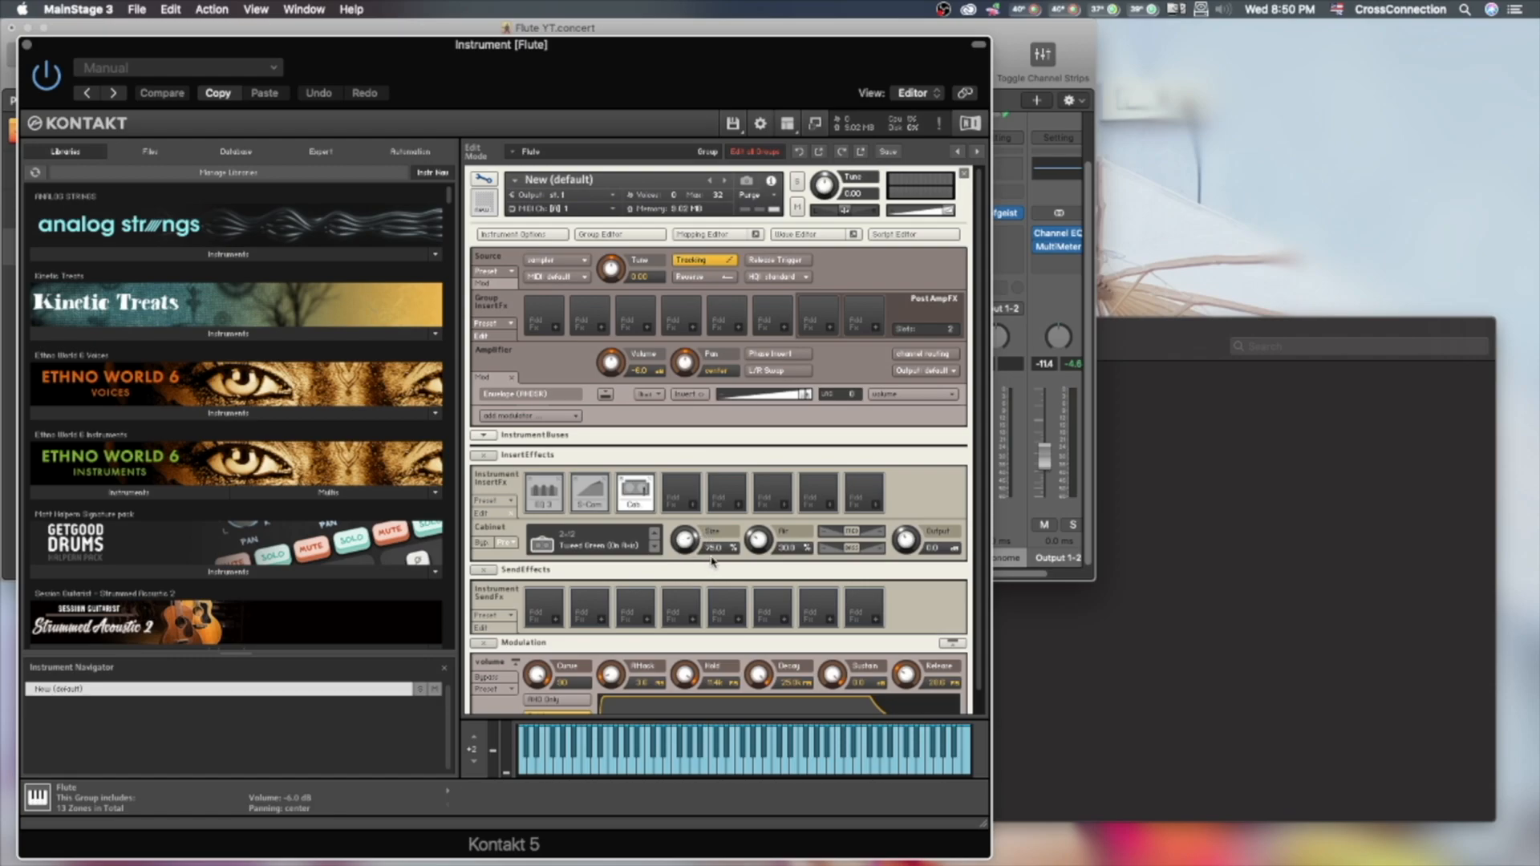
Adjust the cabinet's size and lower its air to about 27%, comparing the sound with the effect bypassed.
{"action": "left_click_drag", "start_coordinate": [687, 540], "coordinate": [687, 522]}
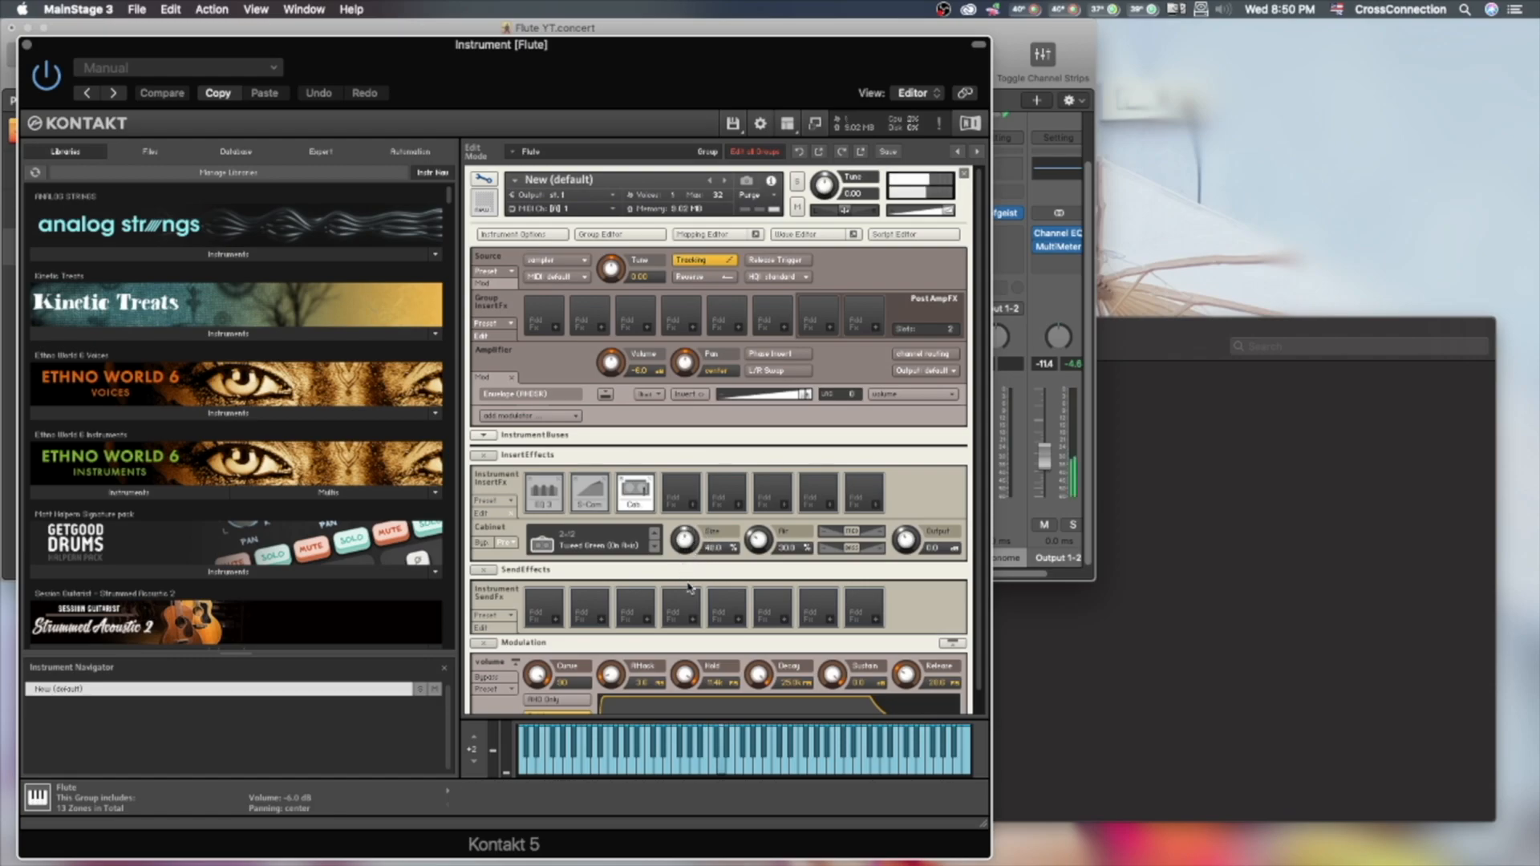
{"action": "left_click_drag", "start_coordinate": [772, 546], "coordinate": [771, 552]}
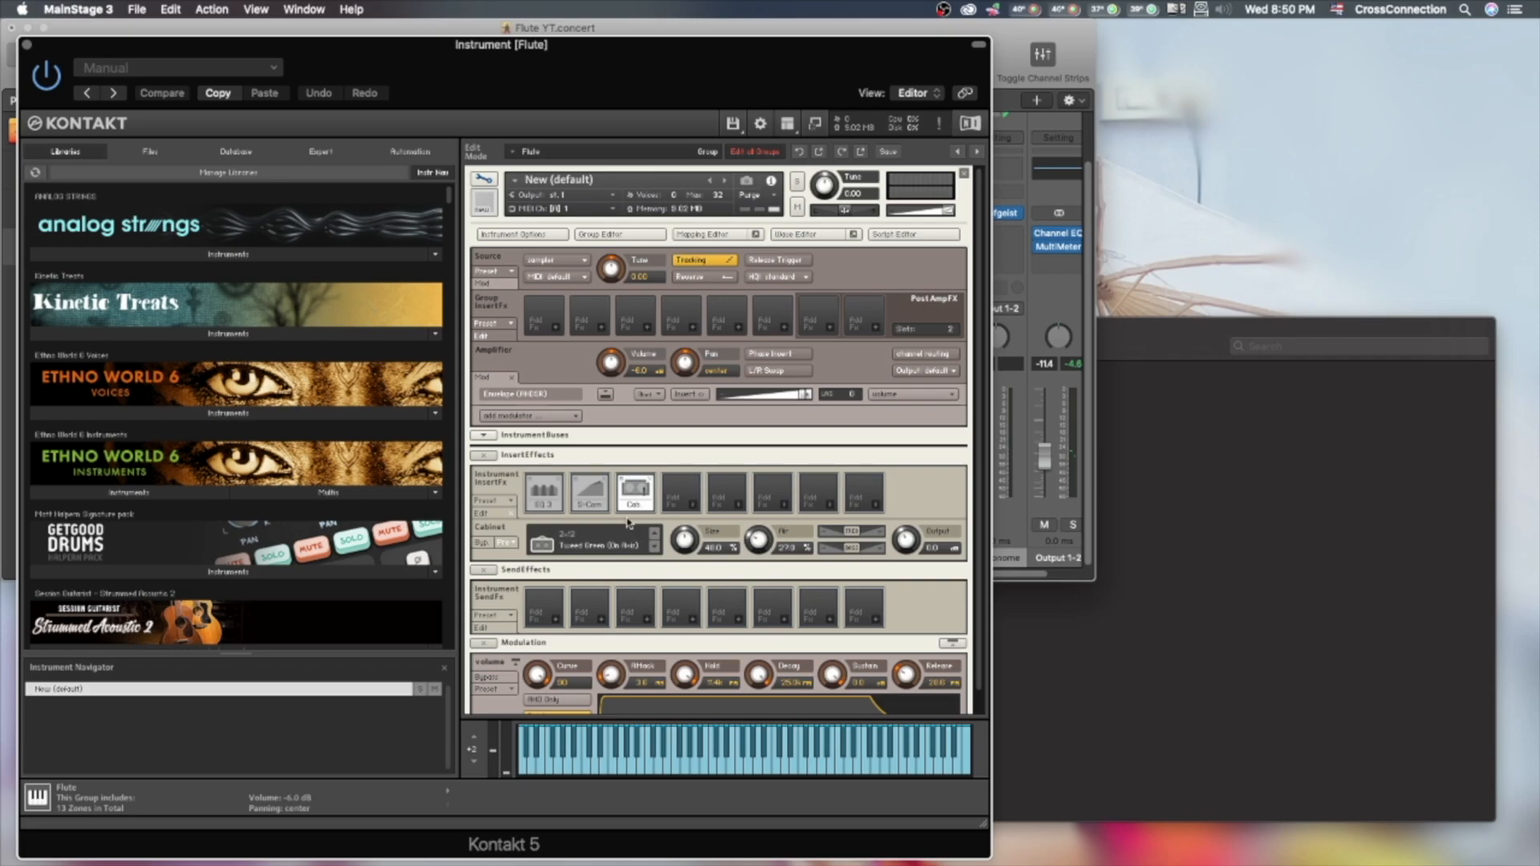
{"action": "left_click", "coordinate": [623, 482]}
{"action": "left_click", "coordinate": [624, 481]}
{"action": "left_click_drag", "start_coordinate": [684, 539], "coordinate": [681, 570]}
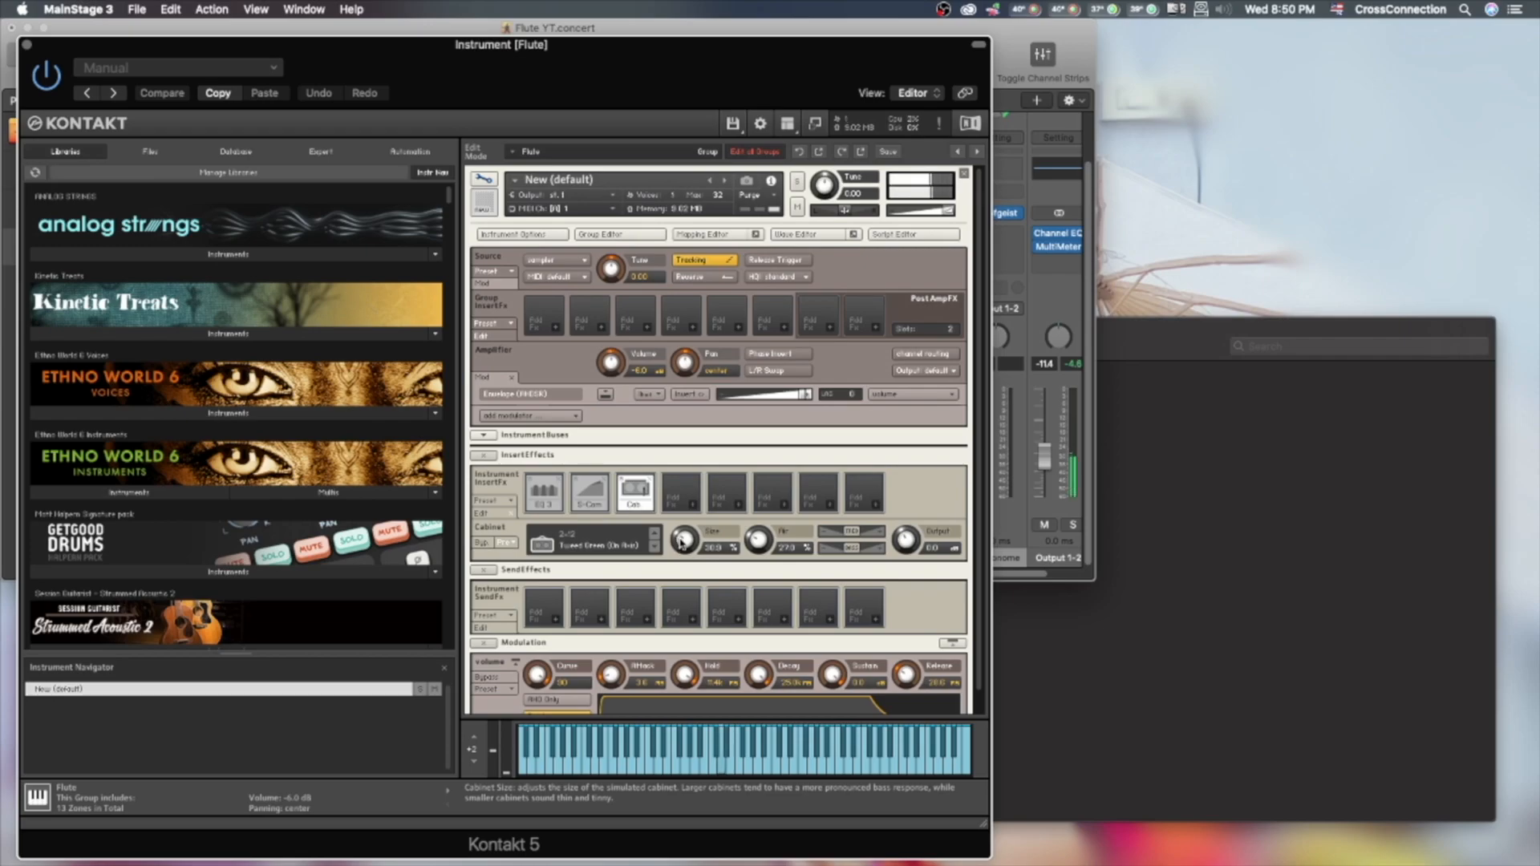
Add a Limiter to the fourth instrument insert slot and raise its input gain.
{"action": "left_click", "coordinate": [695, 506]}
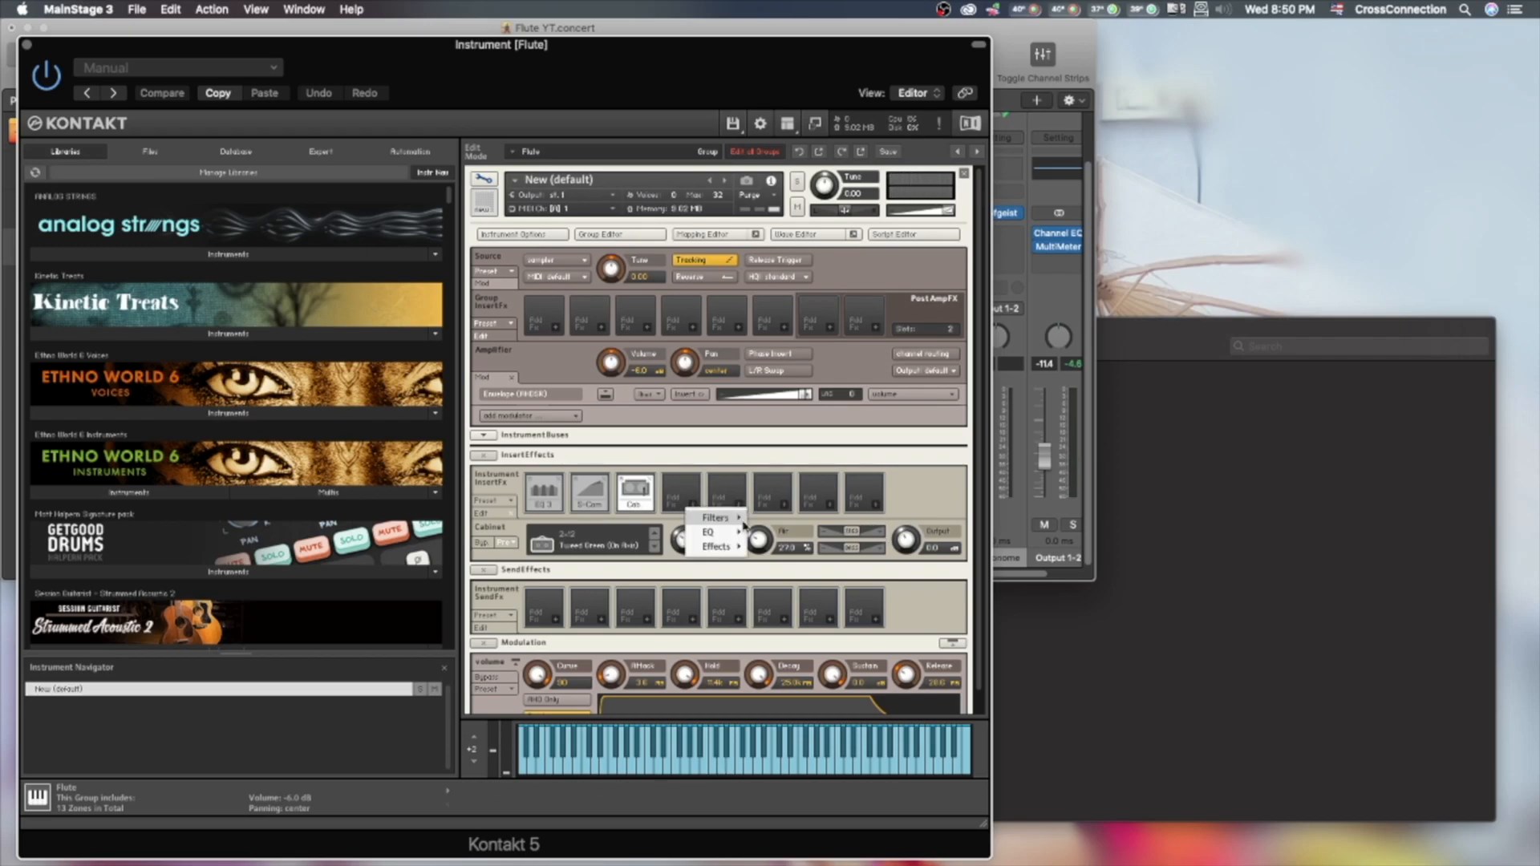
{"action": "mouse_move", "coordinate": [730, 548]}
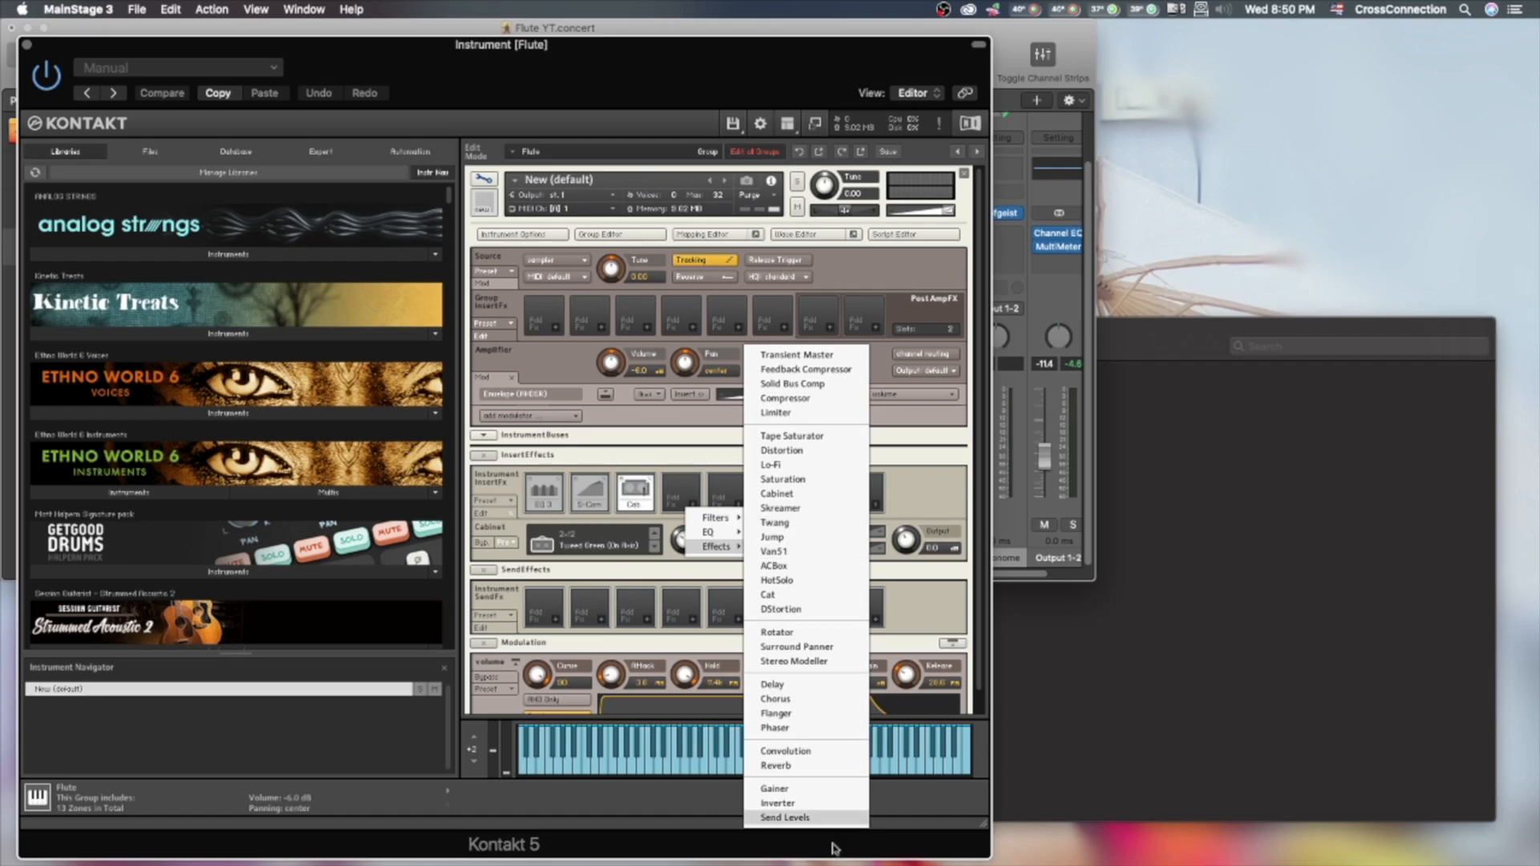
{"action": "left_click", "coordinate": [801, 417]}
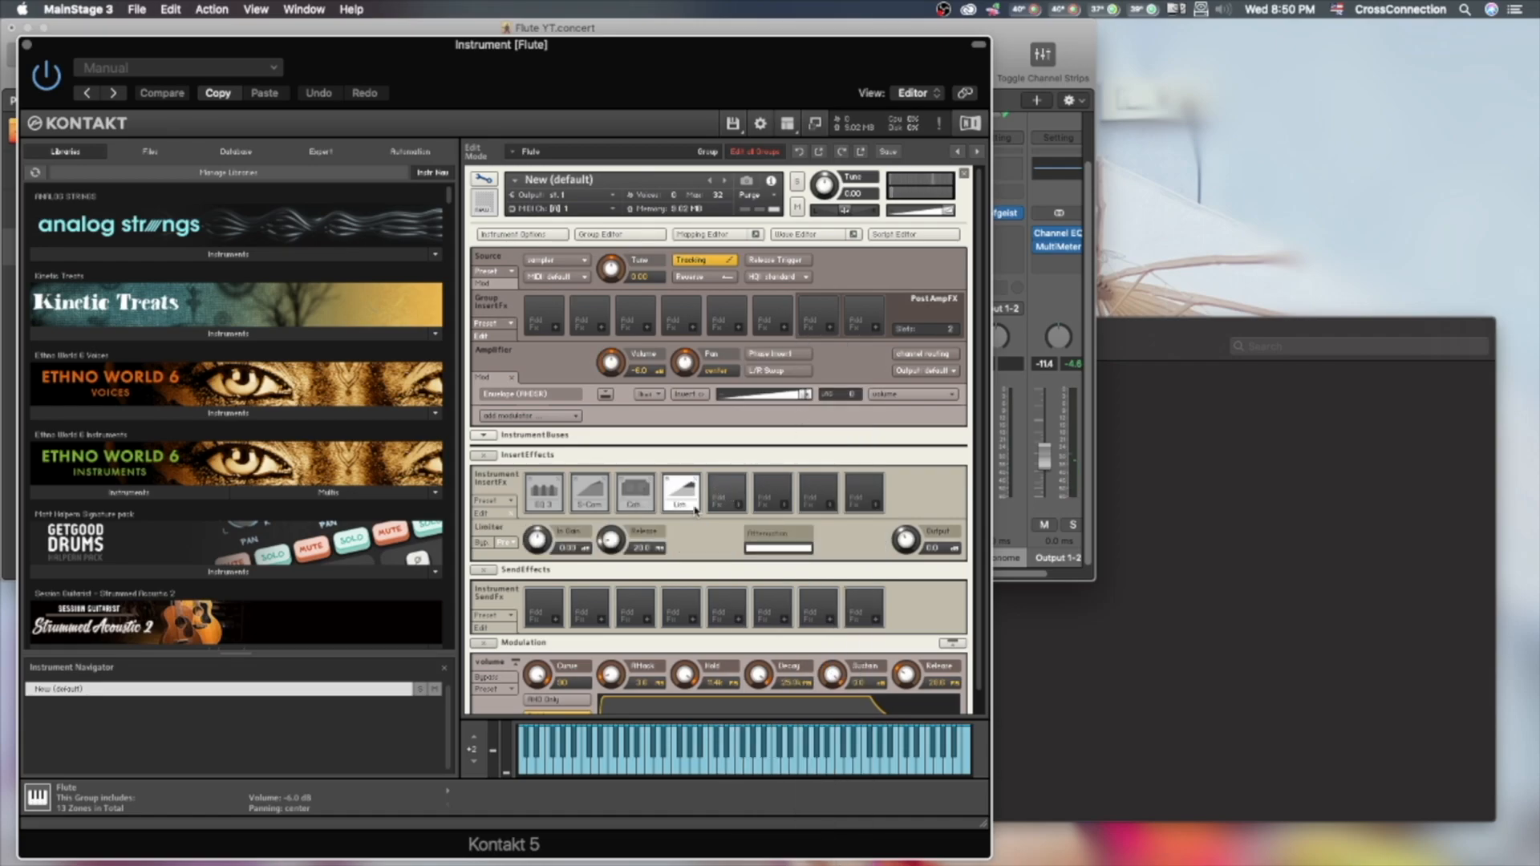
{"action": "mouse_move", "coordinate": [542, 547]}
{"action": "left_mouse_down"}
{"action": "mouse_move", "coordinate": [539, 493]}
{"action": "mouse_move", "coordinate": [538, 548]}
{"action": "left_mouse_up"}
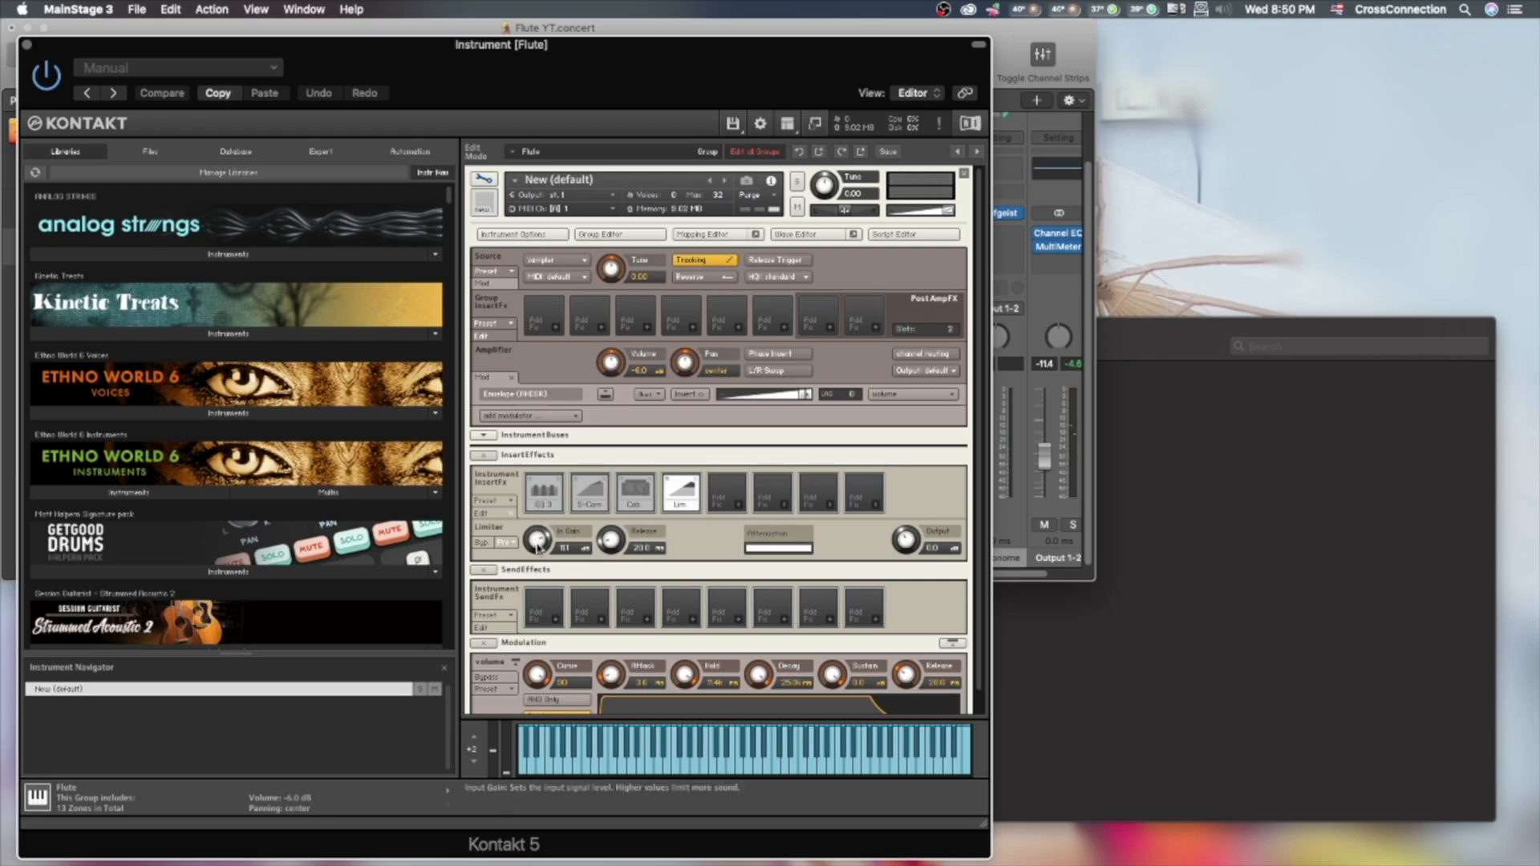
Add Send Levels to the last instrument insert slot and a Reverb to the first instrument send slot.
{"action": "left_click", "coordinate": [877, 507]}
{"action": "mouse_move", "coordinate": [901, 548]}
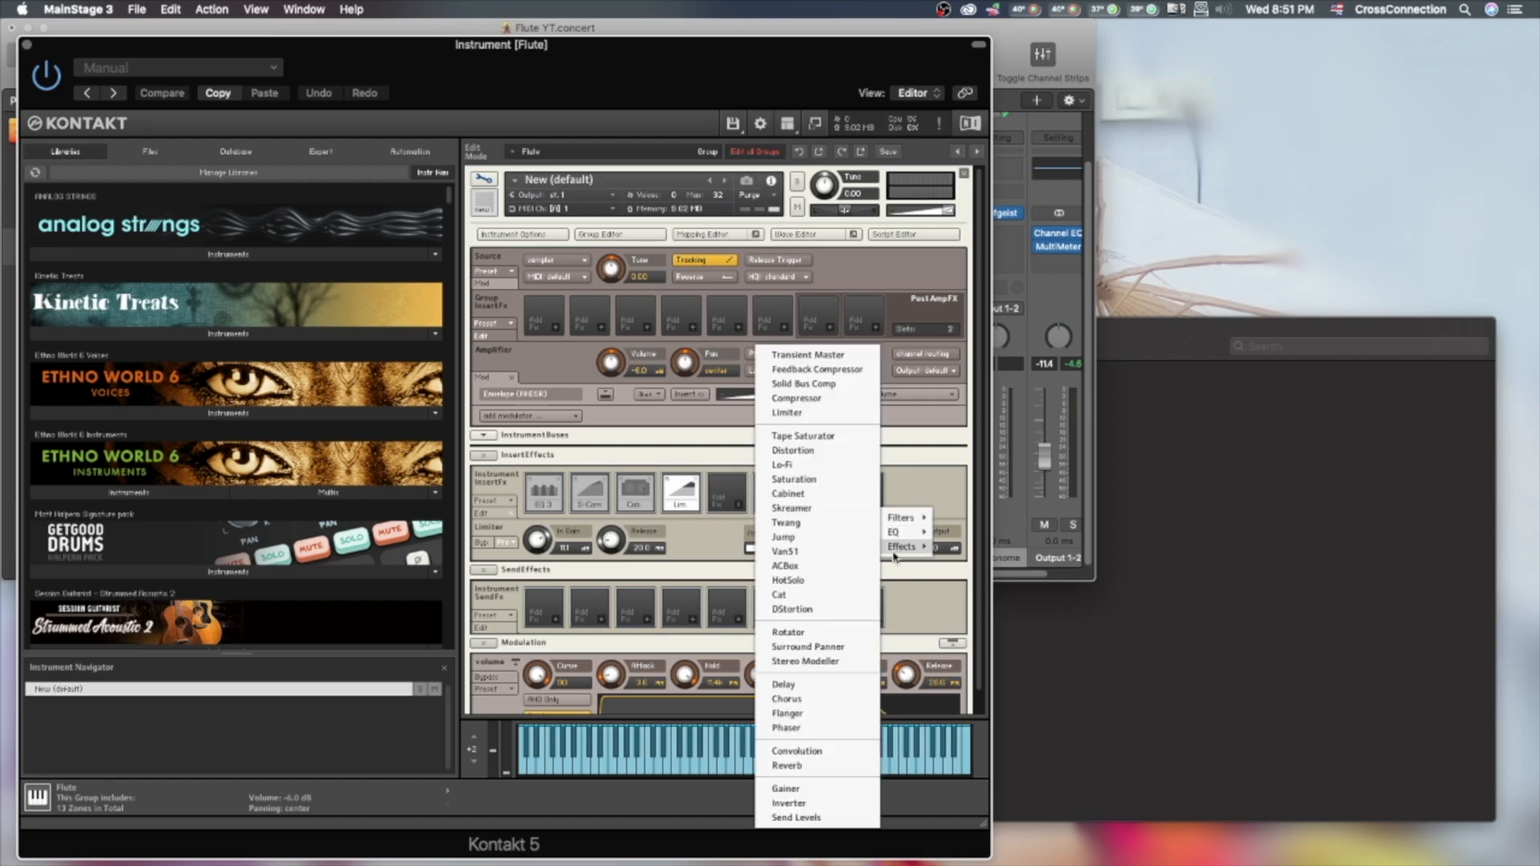
{"action": "left_click", "coordinate": [816, 819]}
{"action": "left_click", "coordinate": [558, 621]}
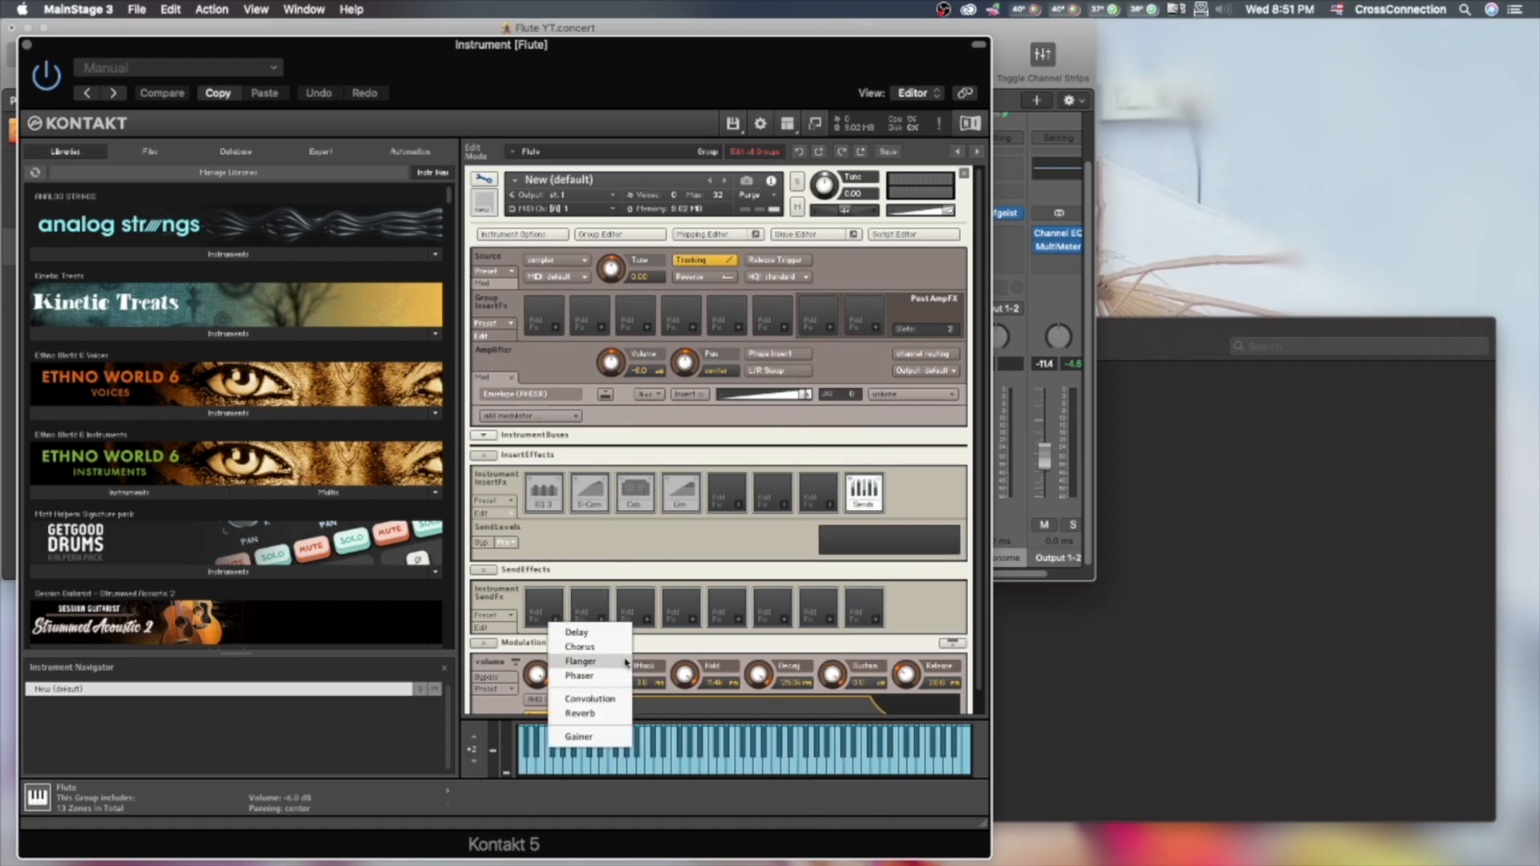
{"action": "left_click", "coordinate": [603, 714]}
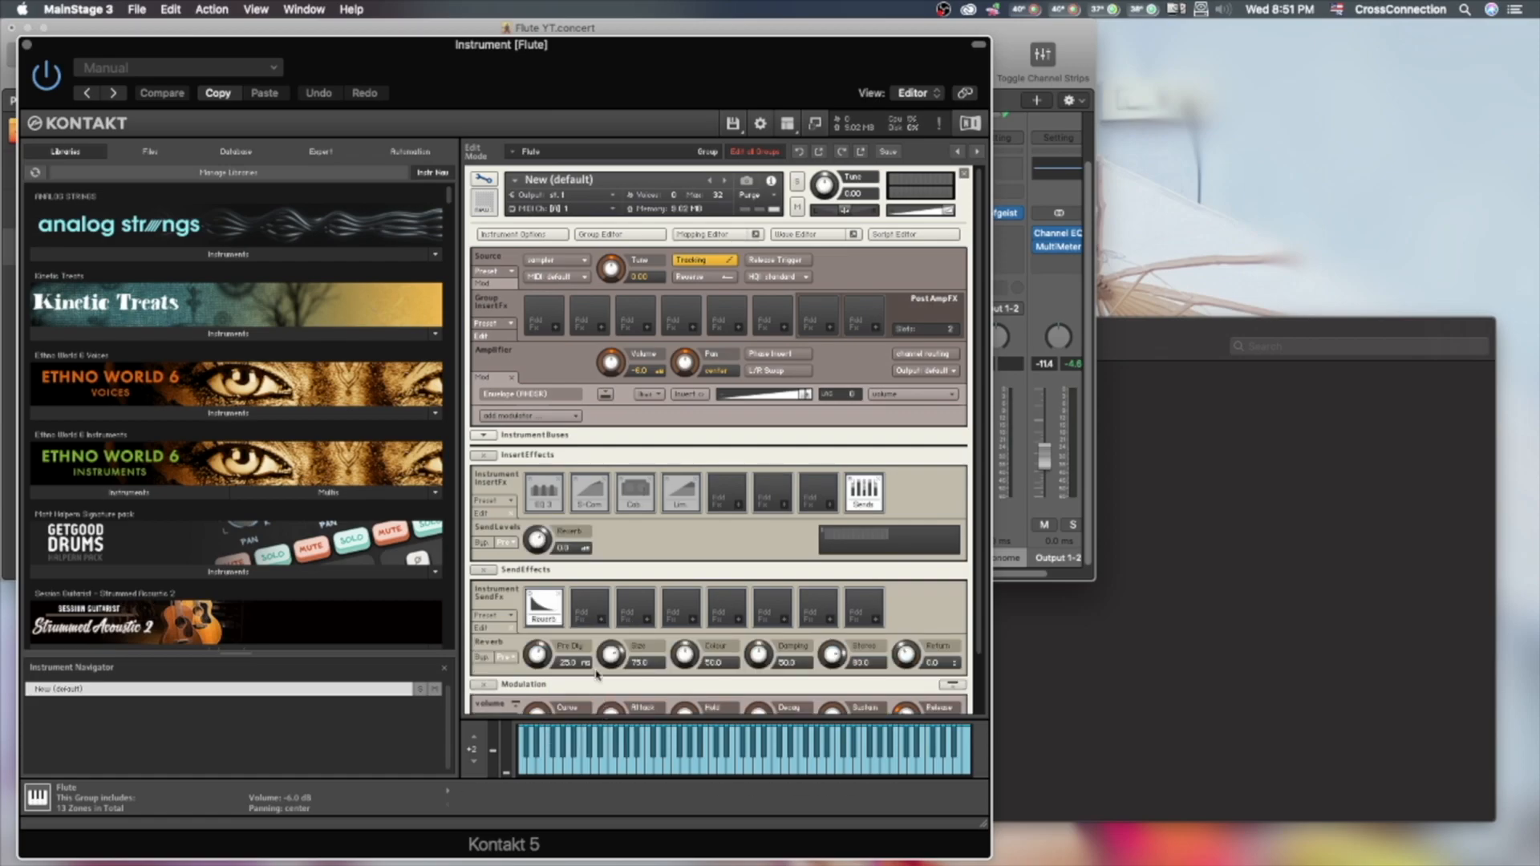
Add a Delay to the second send slot with time about 365.7 ms, slightly higher damping and pan at 0.0.
{"action": "left_click", "coordinate": [603, 623]}
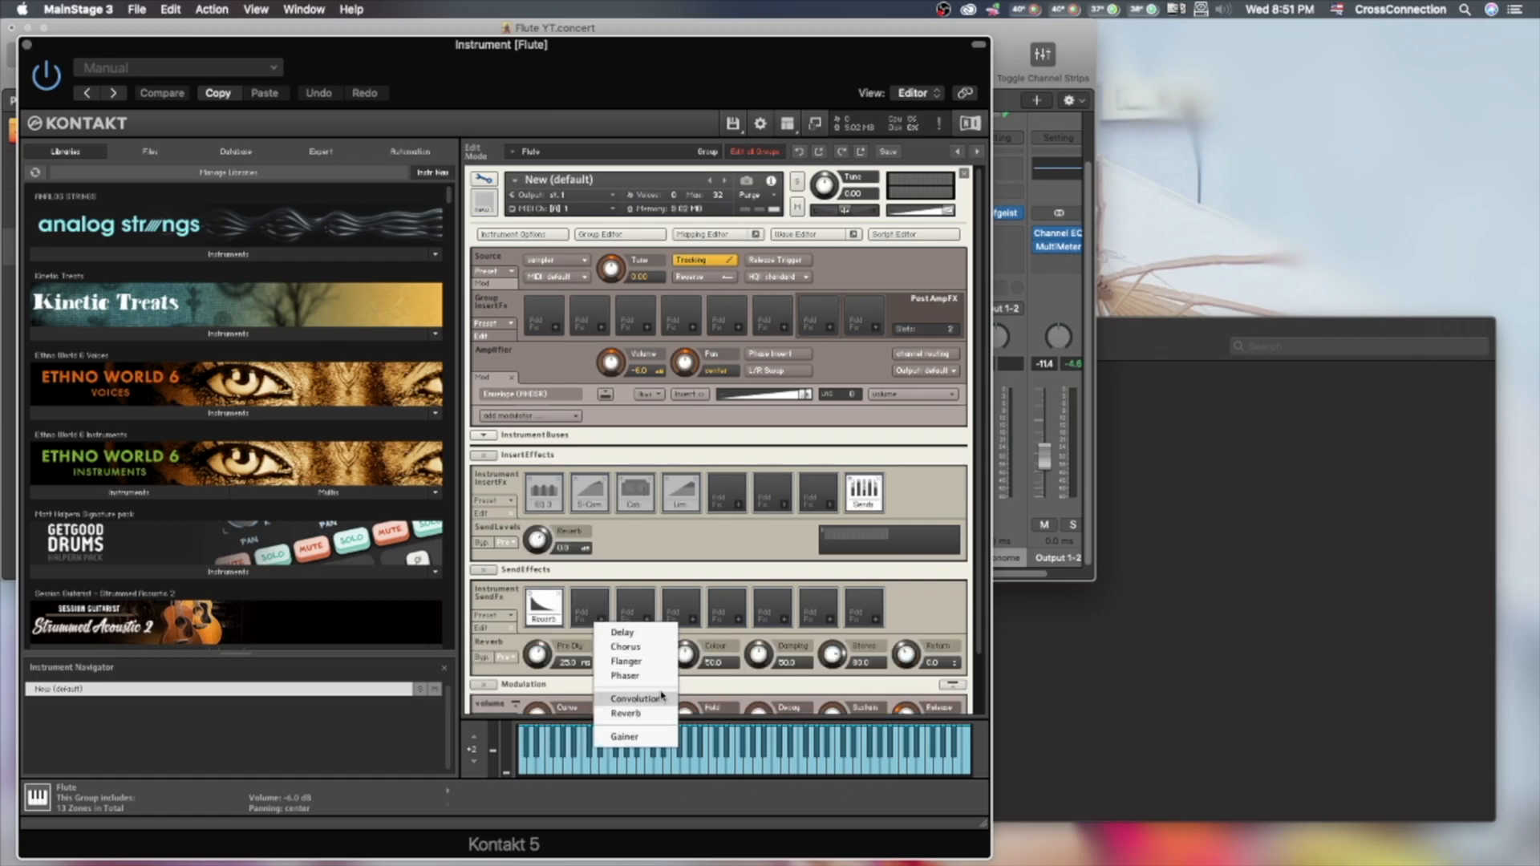
{"action": "left_click", "coordinate": [638, 634]}
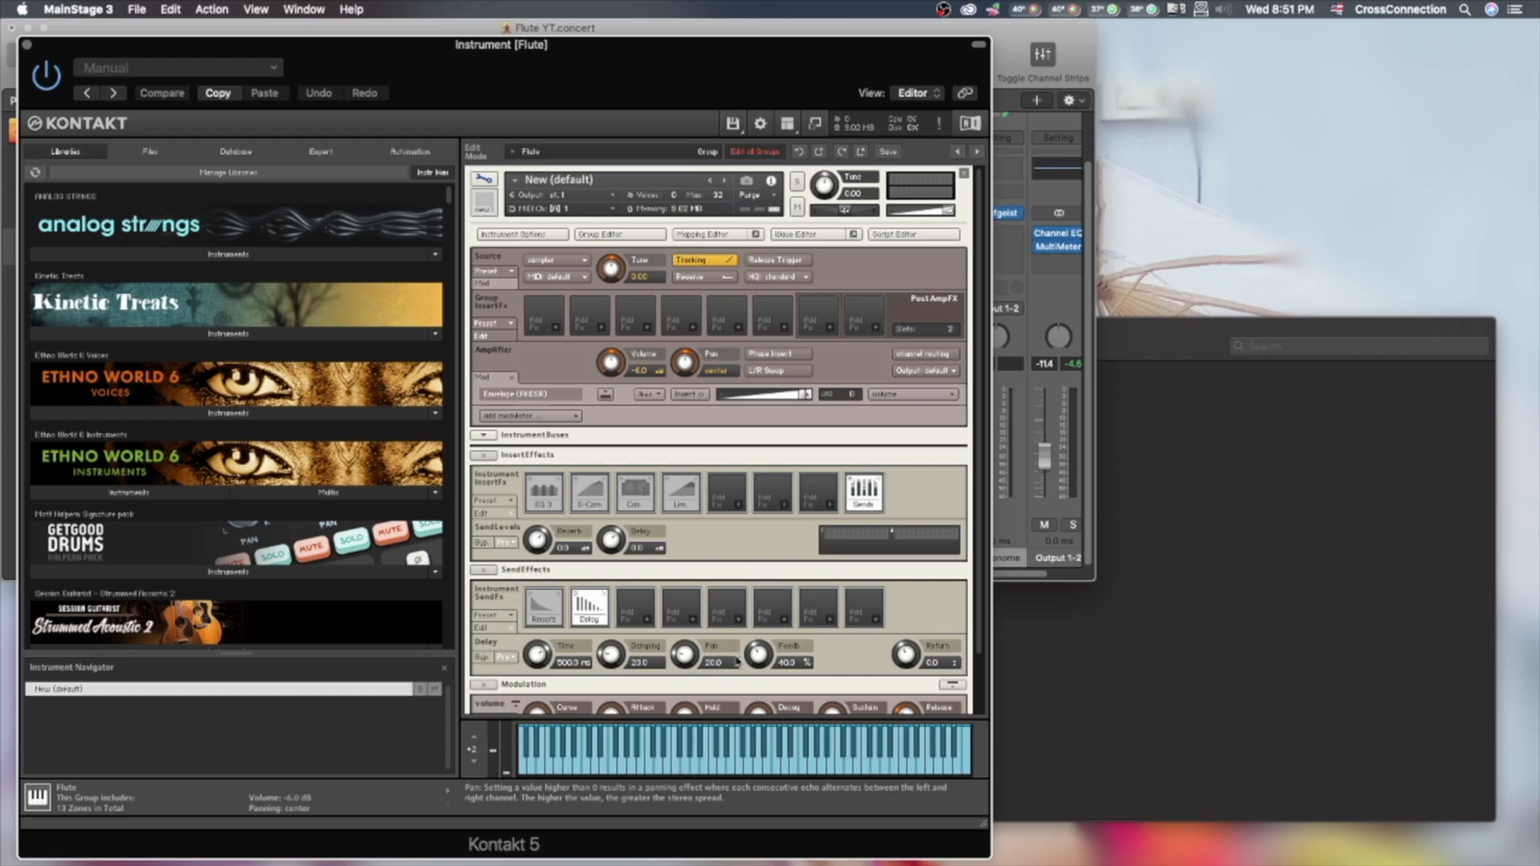
{"action": "left_click_drag", "start_coordinate": [611, 658], "coordinate": [611, 651]}
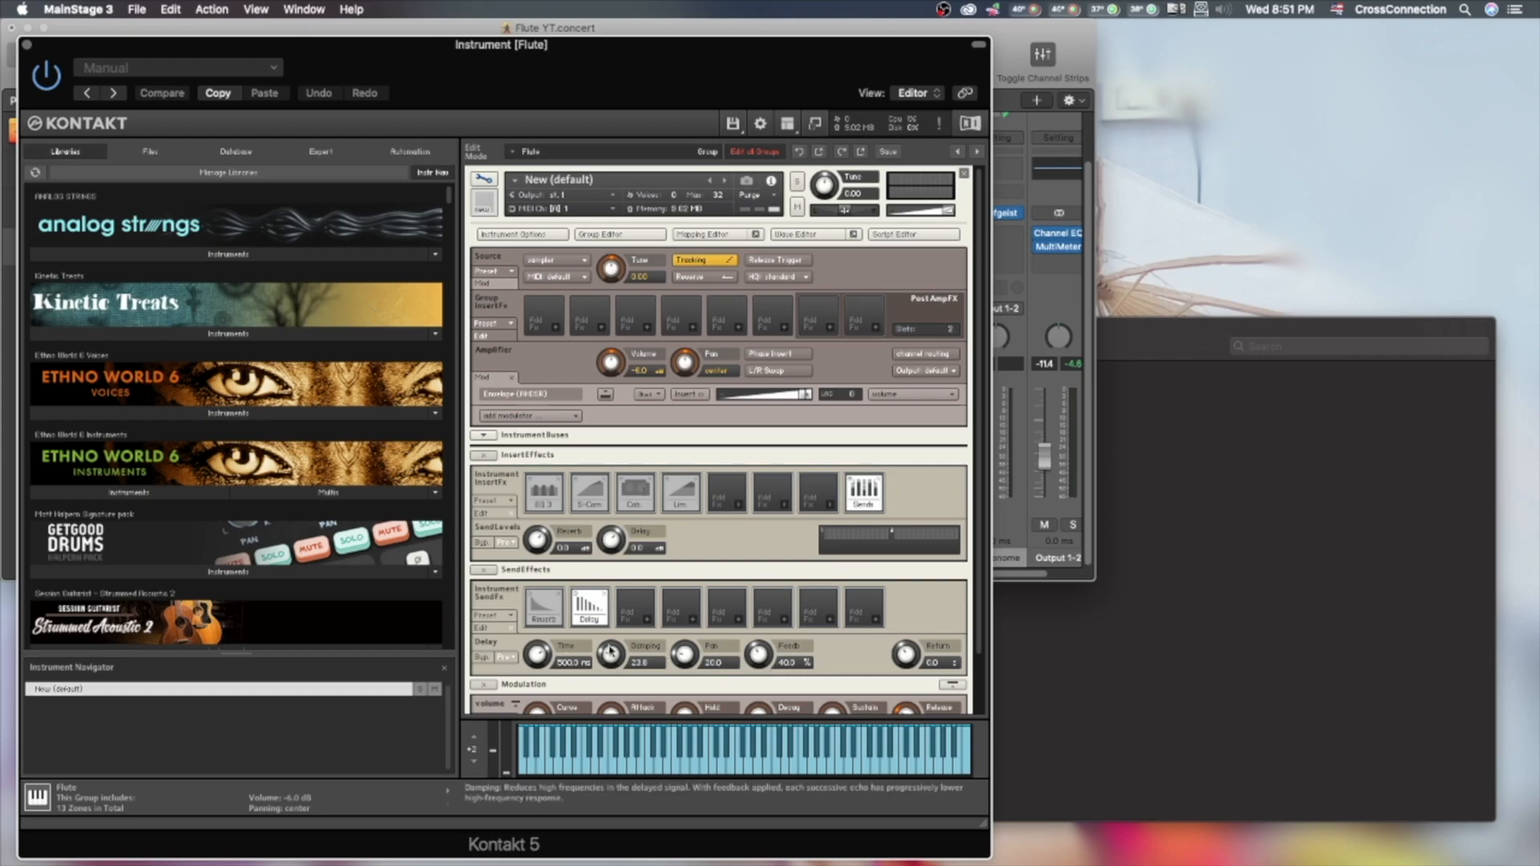
{"action": "left_click_drag", "start_coordinate": [536, 653], "coordinate": [537, 681]}
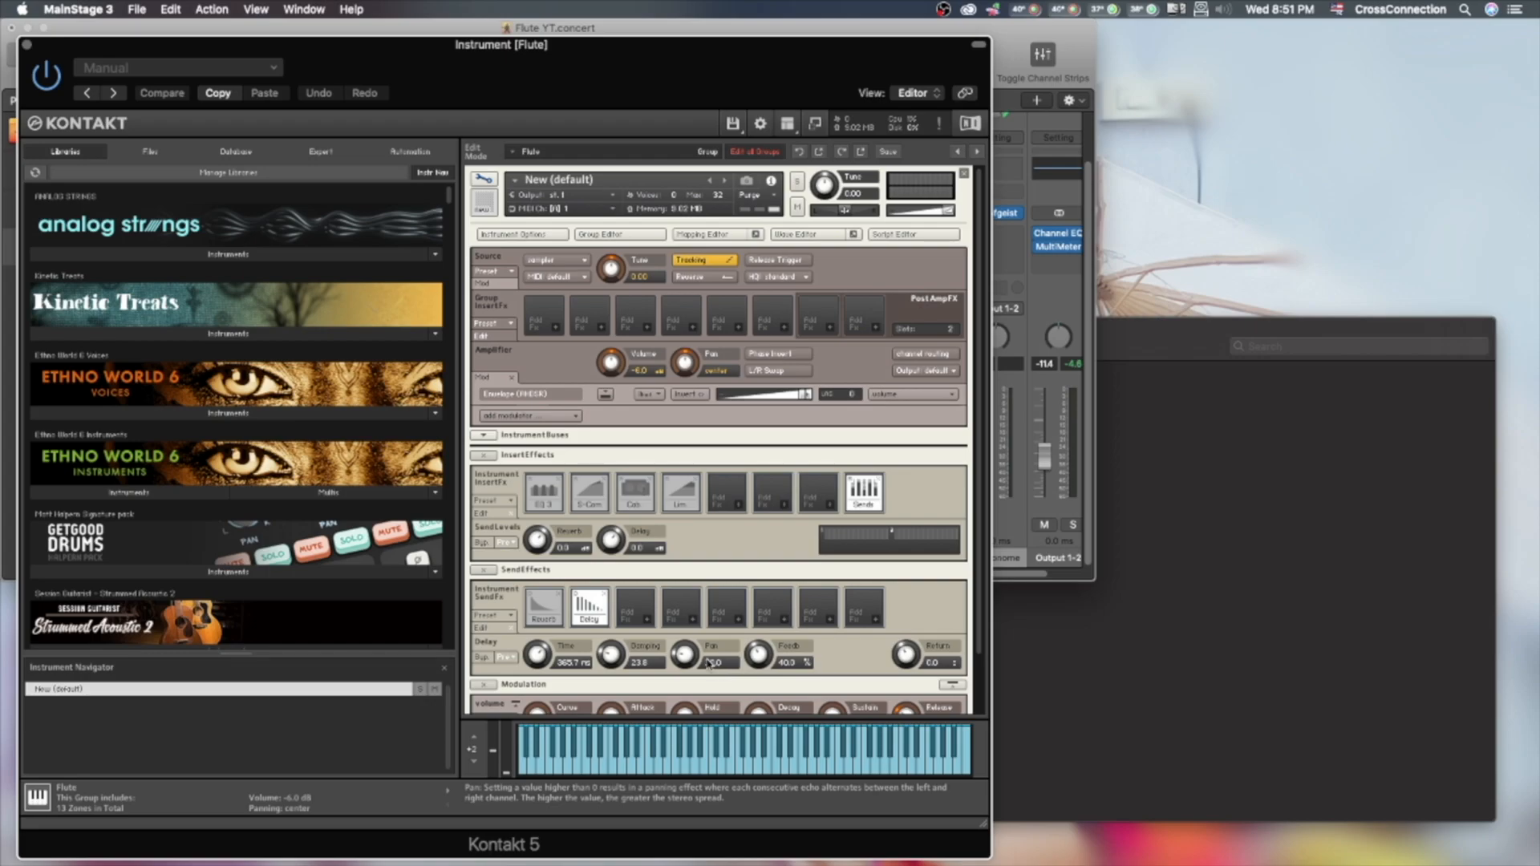
{"action": "left_click", "coordinate": [683, 654], "text": "super"}
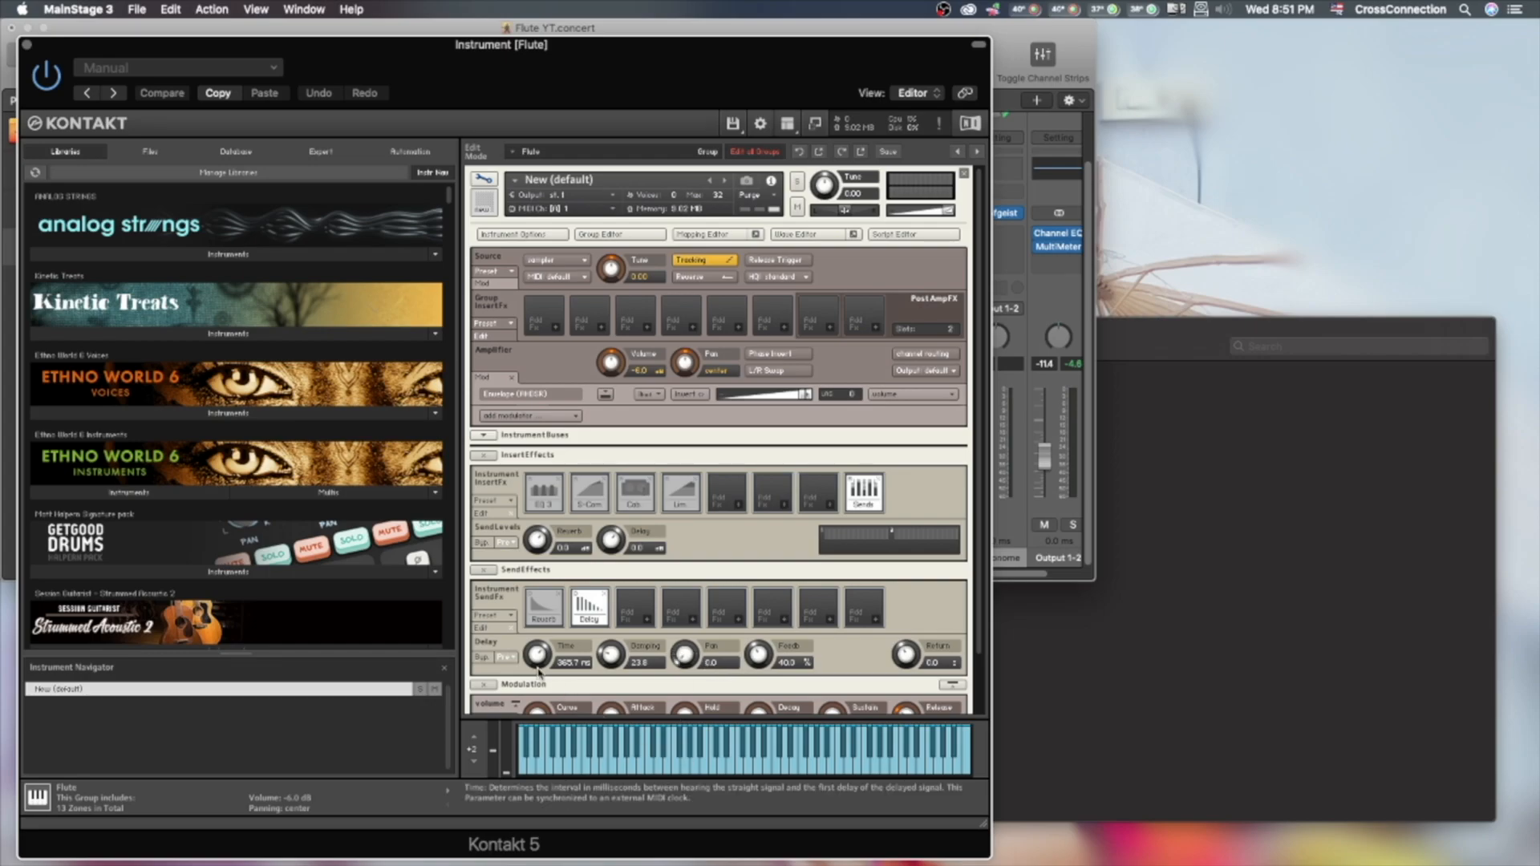
Set the reverb's pre-delay to about 34.1 ms and stereo to 100, raise its size and colour, and lower the delay send to about -14.2 dB.
{"action": "left_click", "coordinate": [547, 621]}
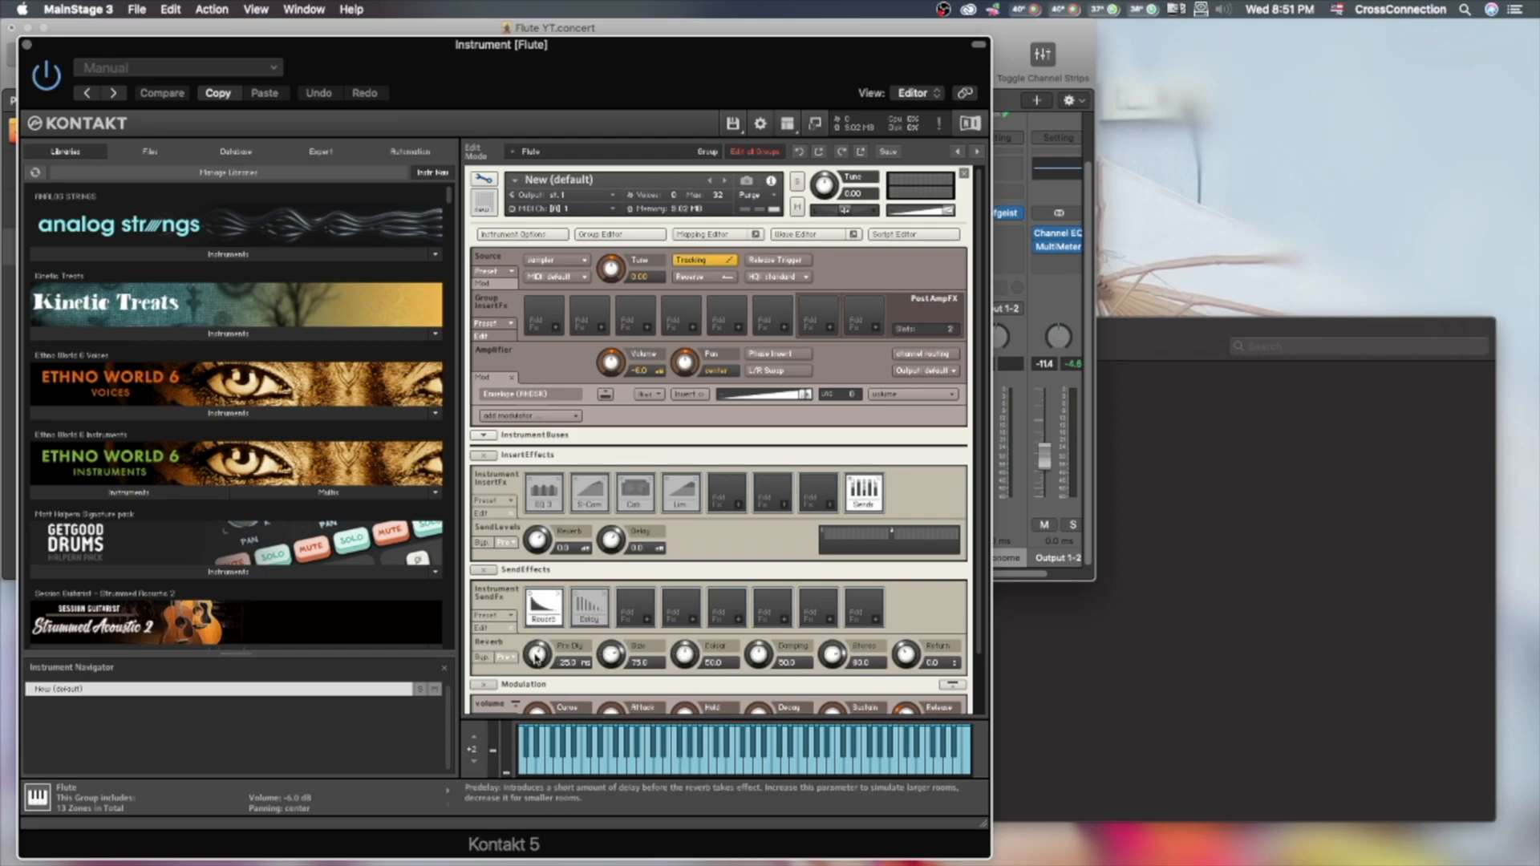
{"action": "left_click_drag", "start_coordinate": [537, 654], "coordinate": [613, 638]}
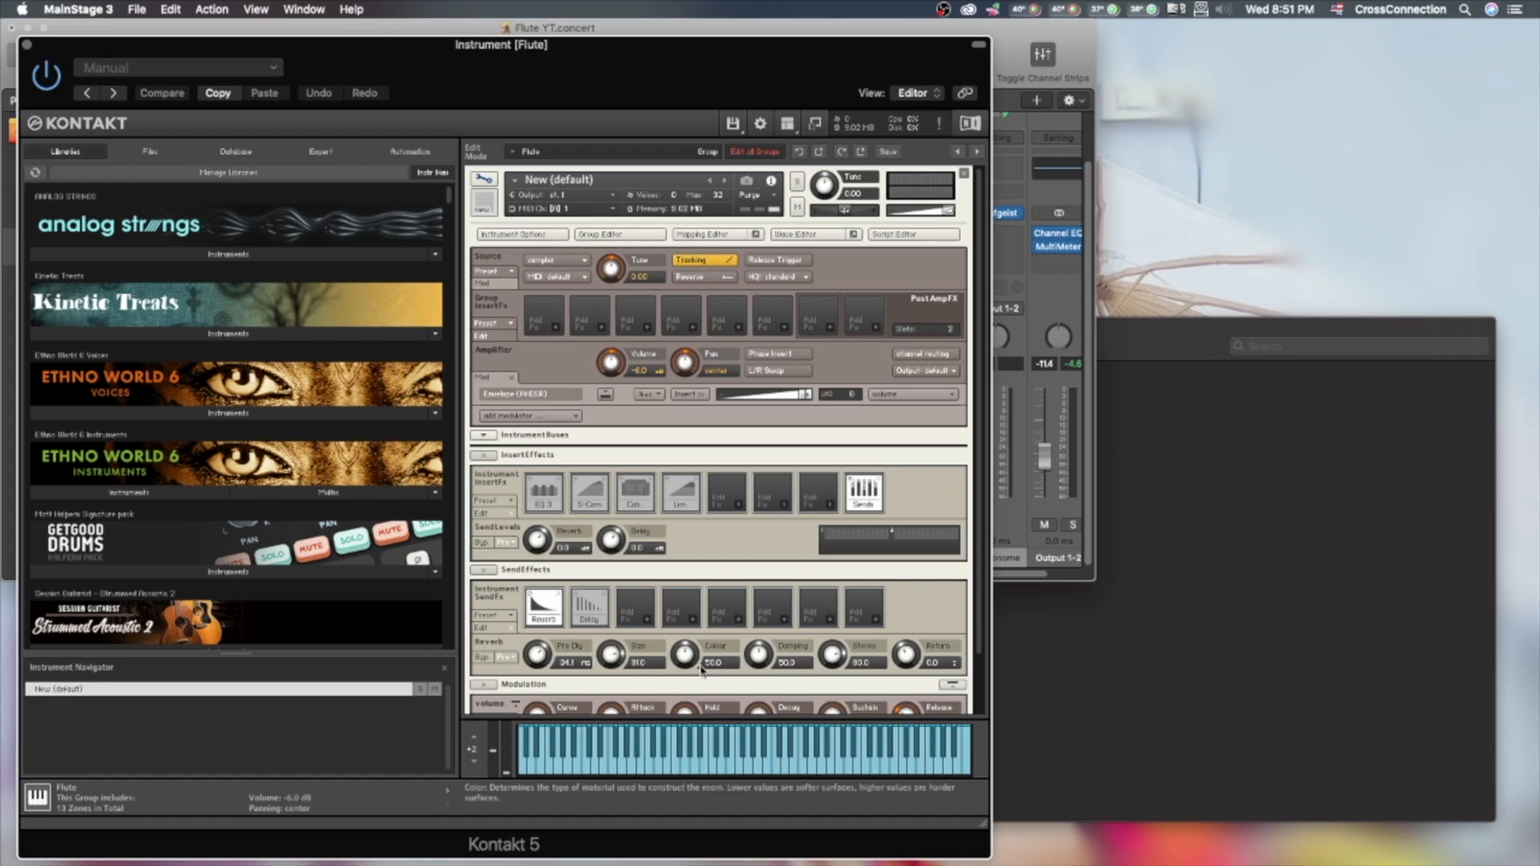
{"action": "left_click_drag", "start_coordinate": [696, 663], "coordinate": [698, 649]}
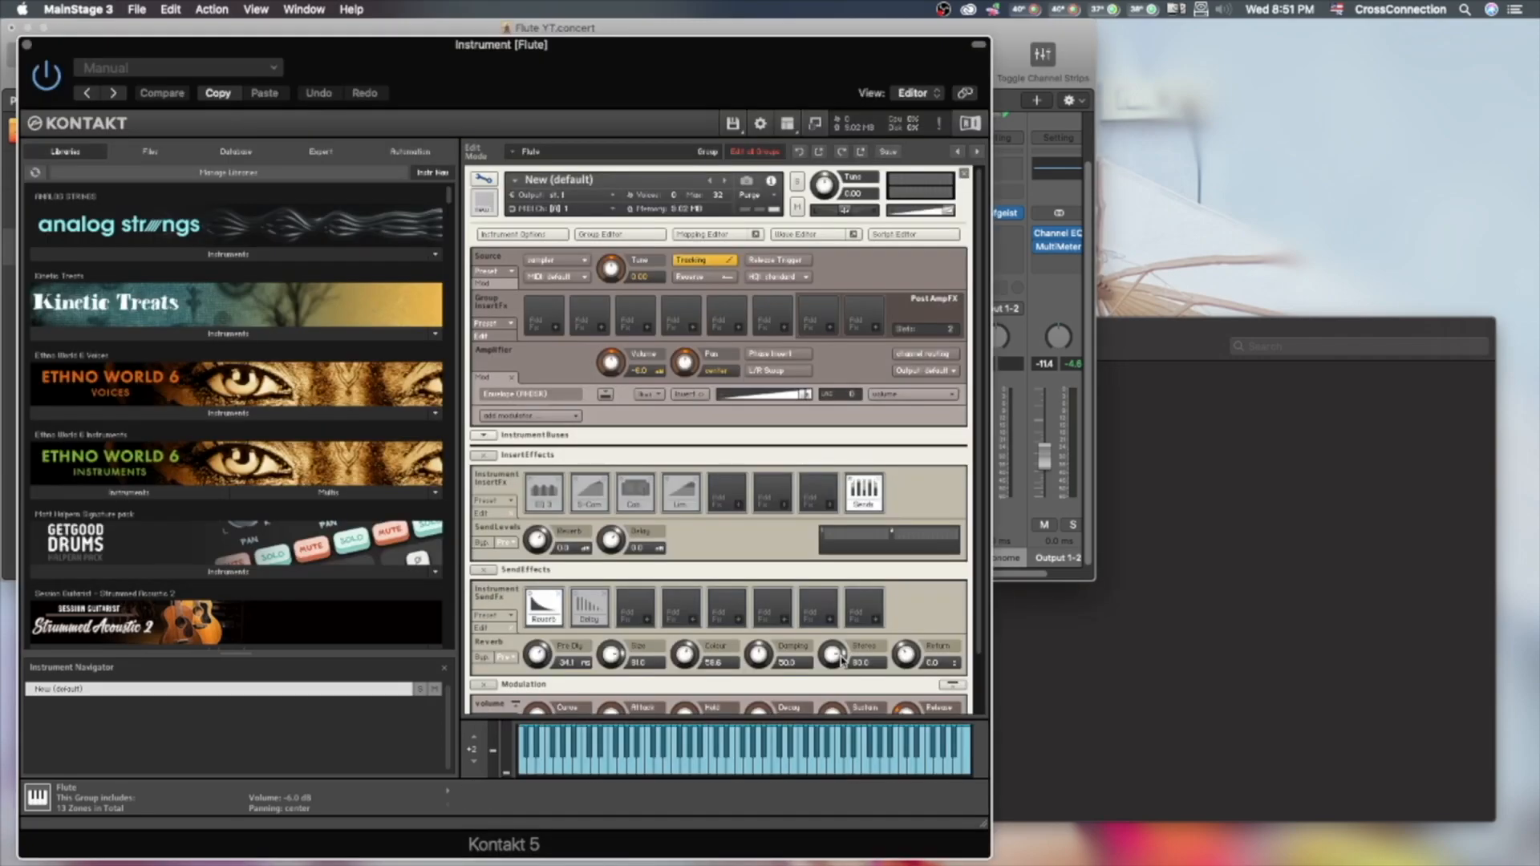
{"action": "left_click_drag", "start_coordinate": [840, 658], "coordinate": [841, 650]}
{"action": "mouse_move", "coordinate": [595, 542]}
{"action": "left_mouse_down"}
{"action": "mouse_move", "coordinate": [606, 564]}
{"action": "mouse_move", "coordinate": [608, 536]}
{"action": "mouse_move", "coordinate": [610, 576]}
{"action": "mouse_move", "coordinate": [613, 552]}
{"action": "left_mouse_up"}
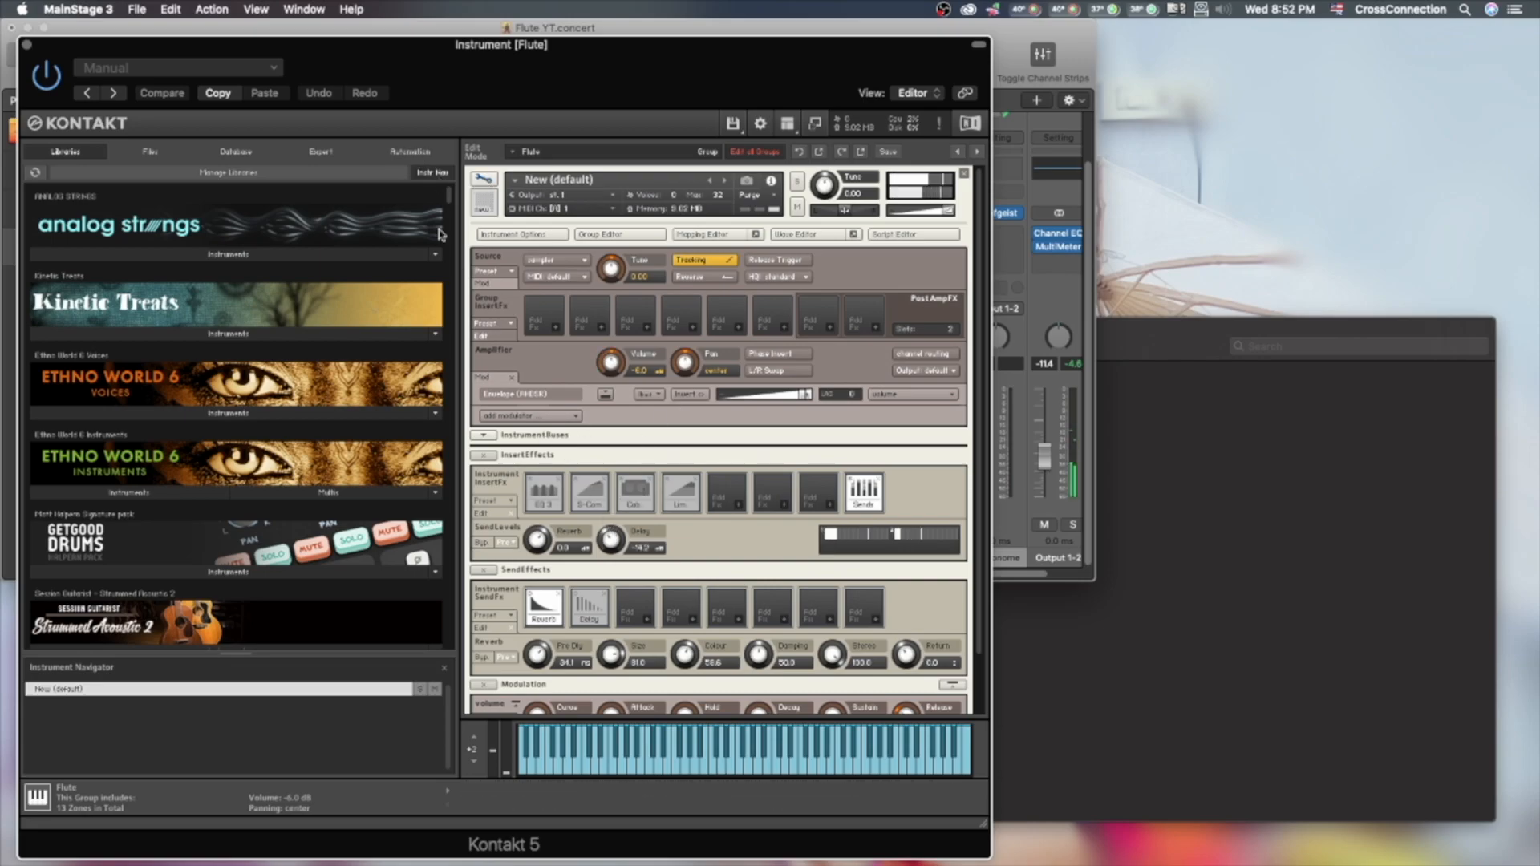
Raise the limiter's input gain further in the instrument's insert effects.
{"action": "left_click", "coordinate": [491, 179]}
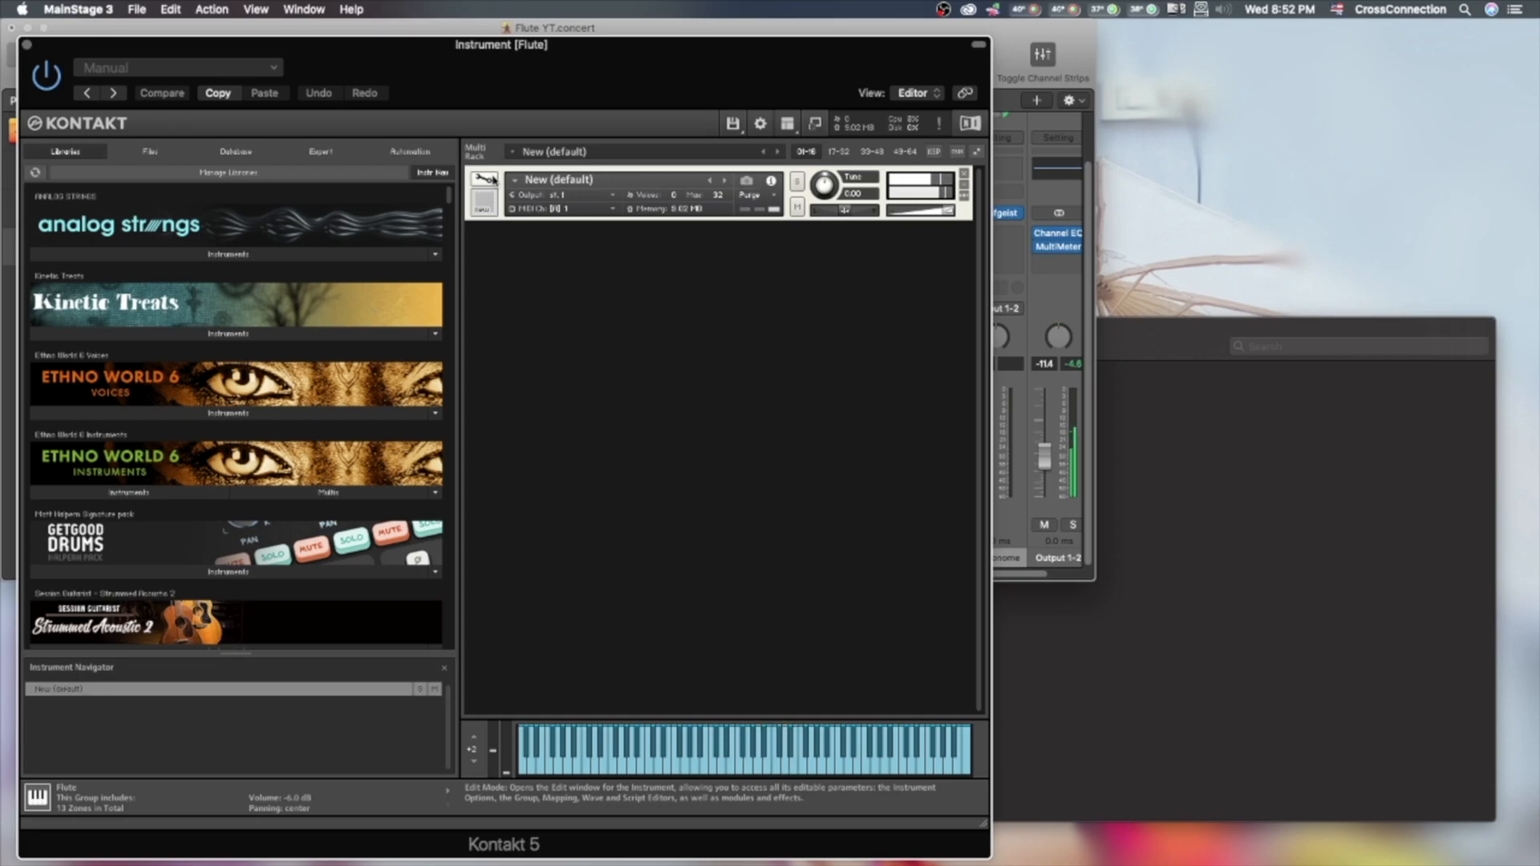
{"action": "left_click", "coordinate": [491, 178]}
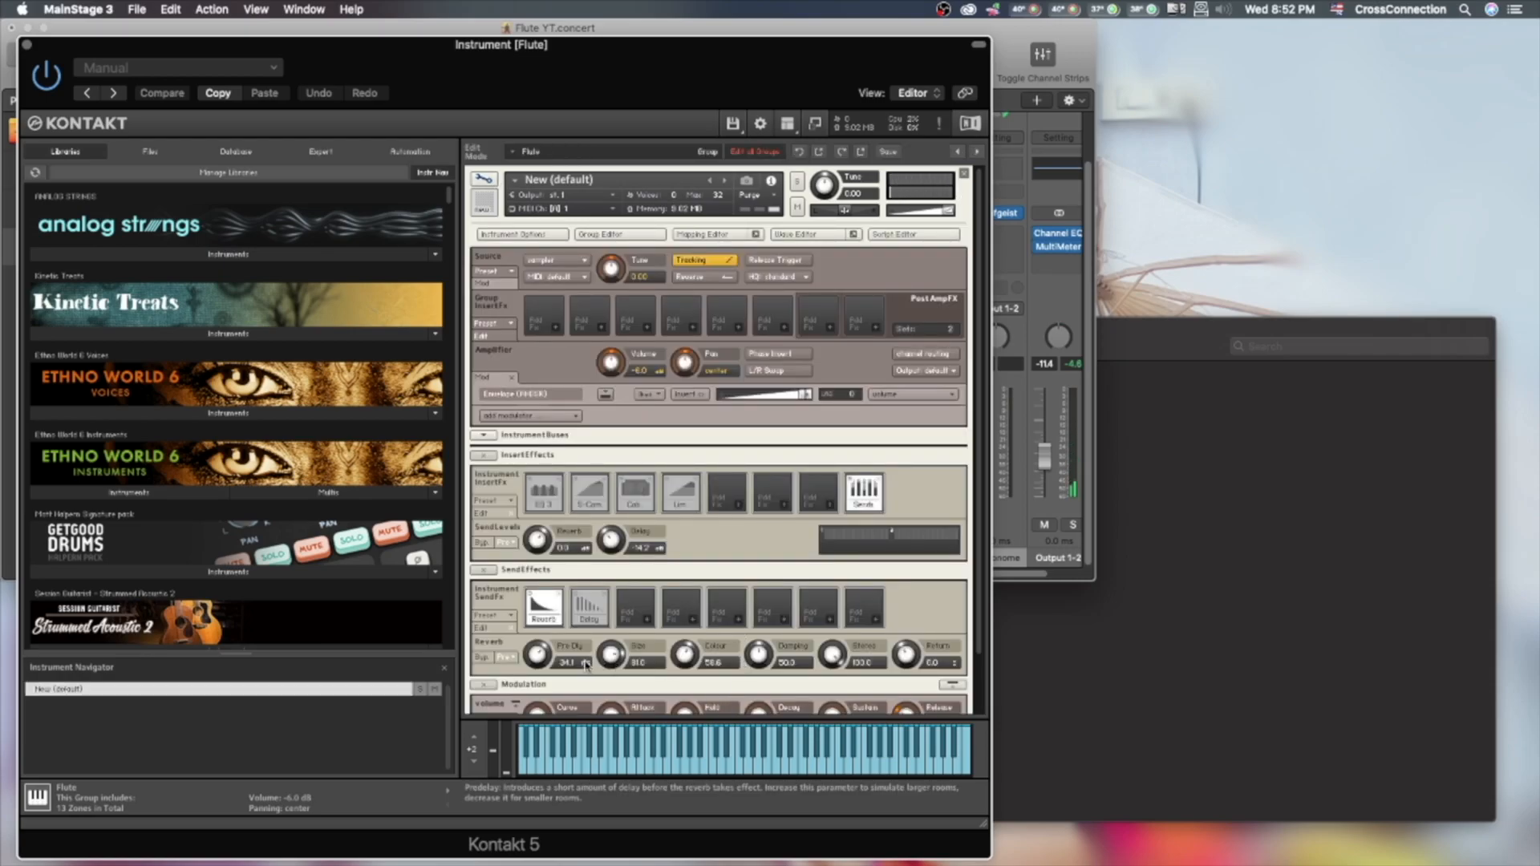
{"action": "left_click", "coordinate": [673, 510]}
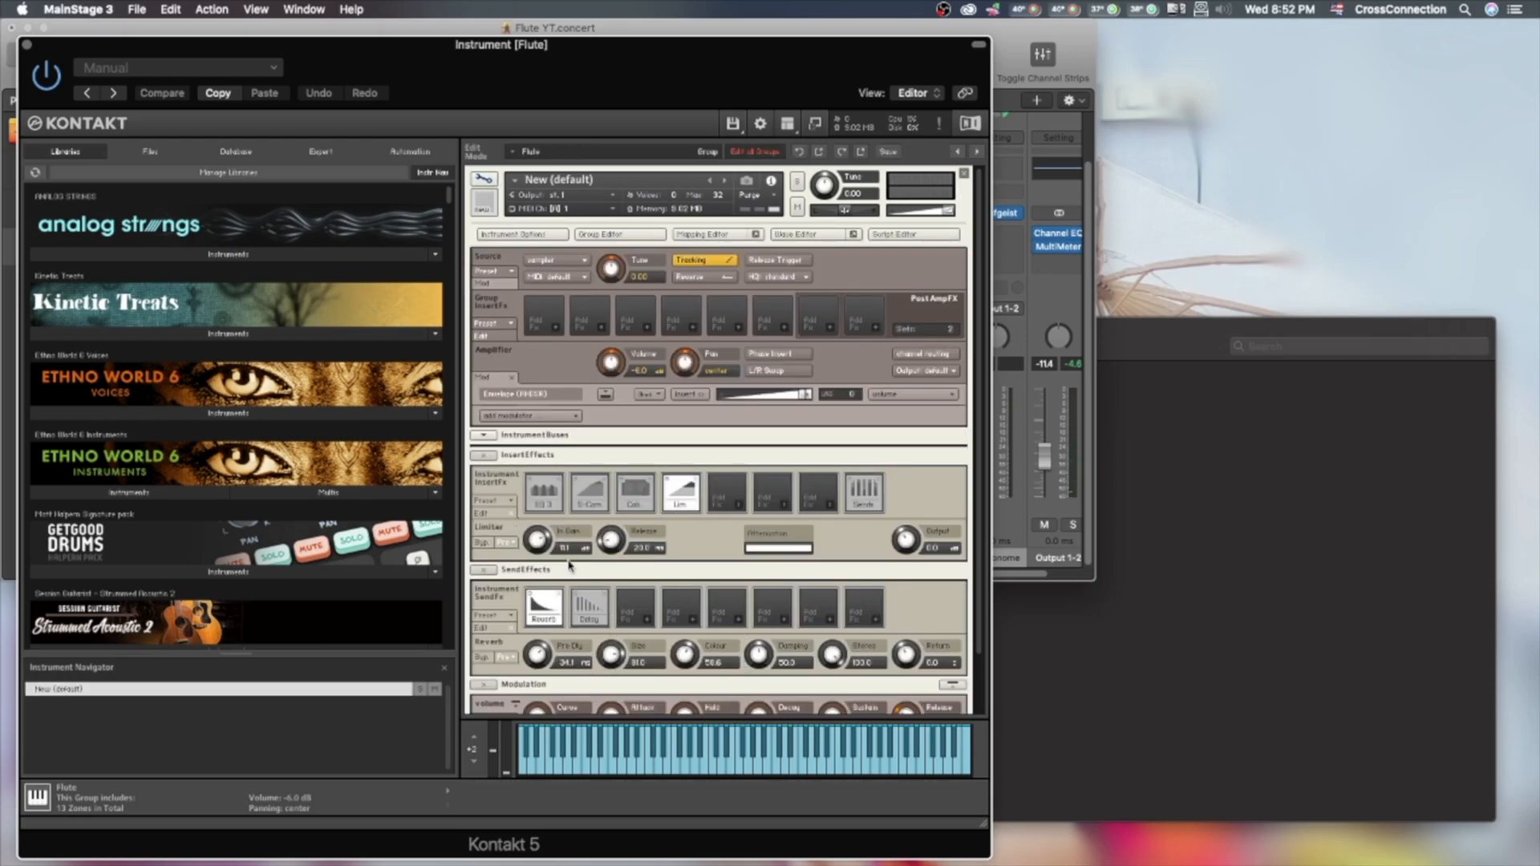
{"action": "left_click_drag", "start_coordinate": [546, 549], "coordinate": [546, 538]}
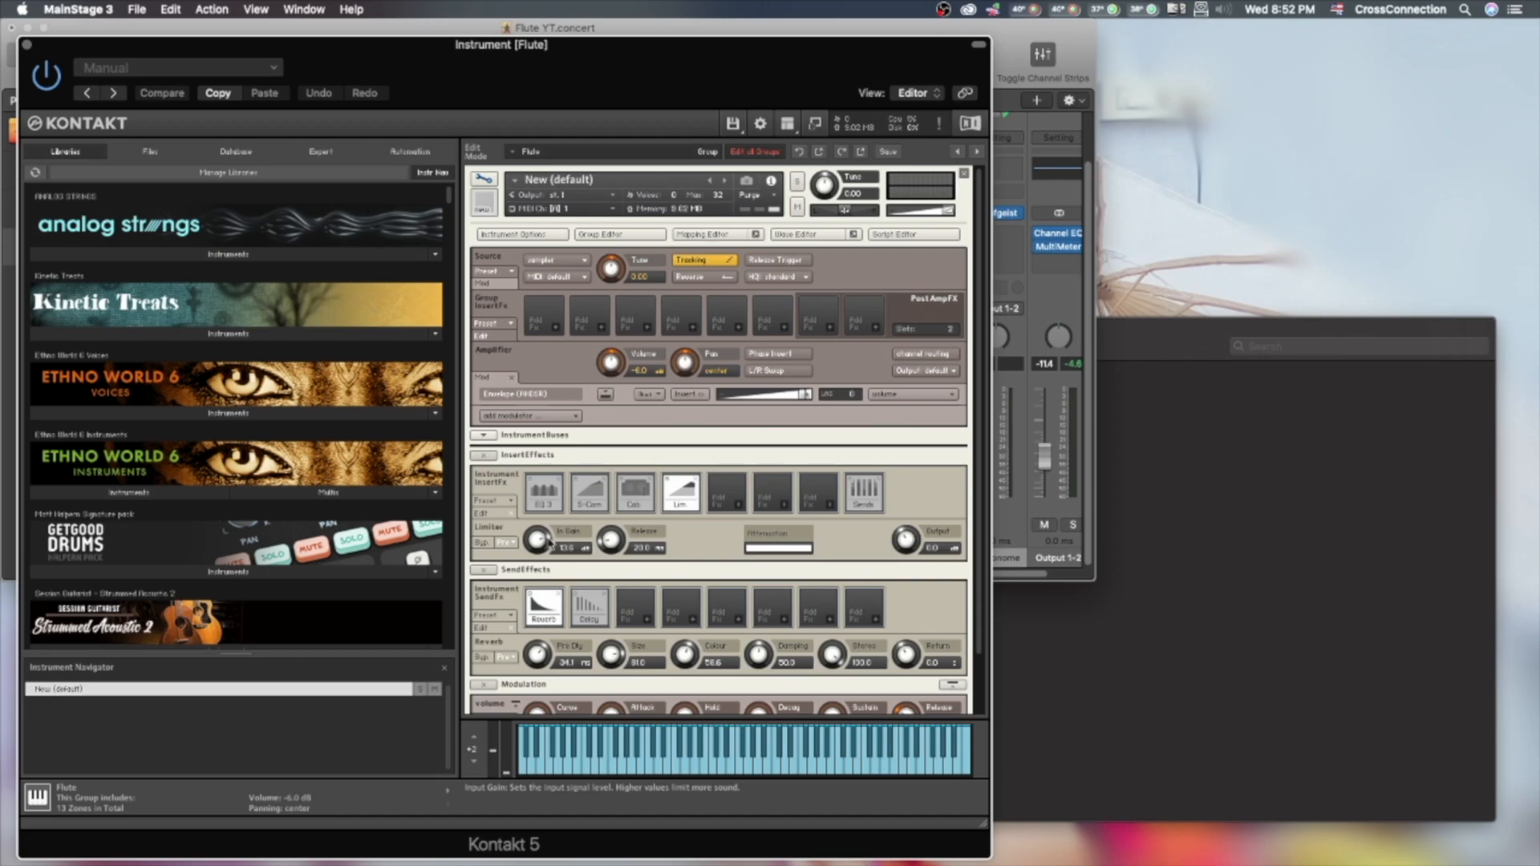
Duplicate the instrument's Flute group and leave instrument edit mode.
{"action": "left_click", "coordinate": [605, 234]}
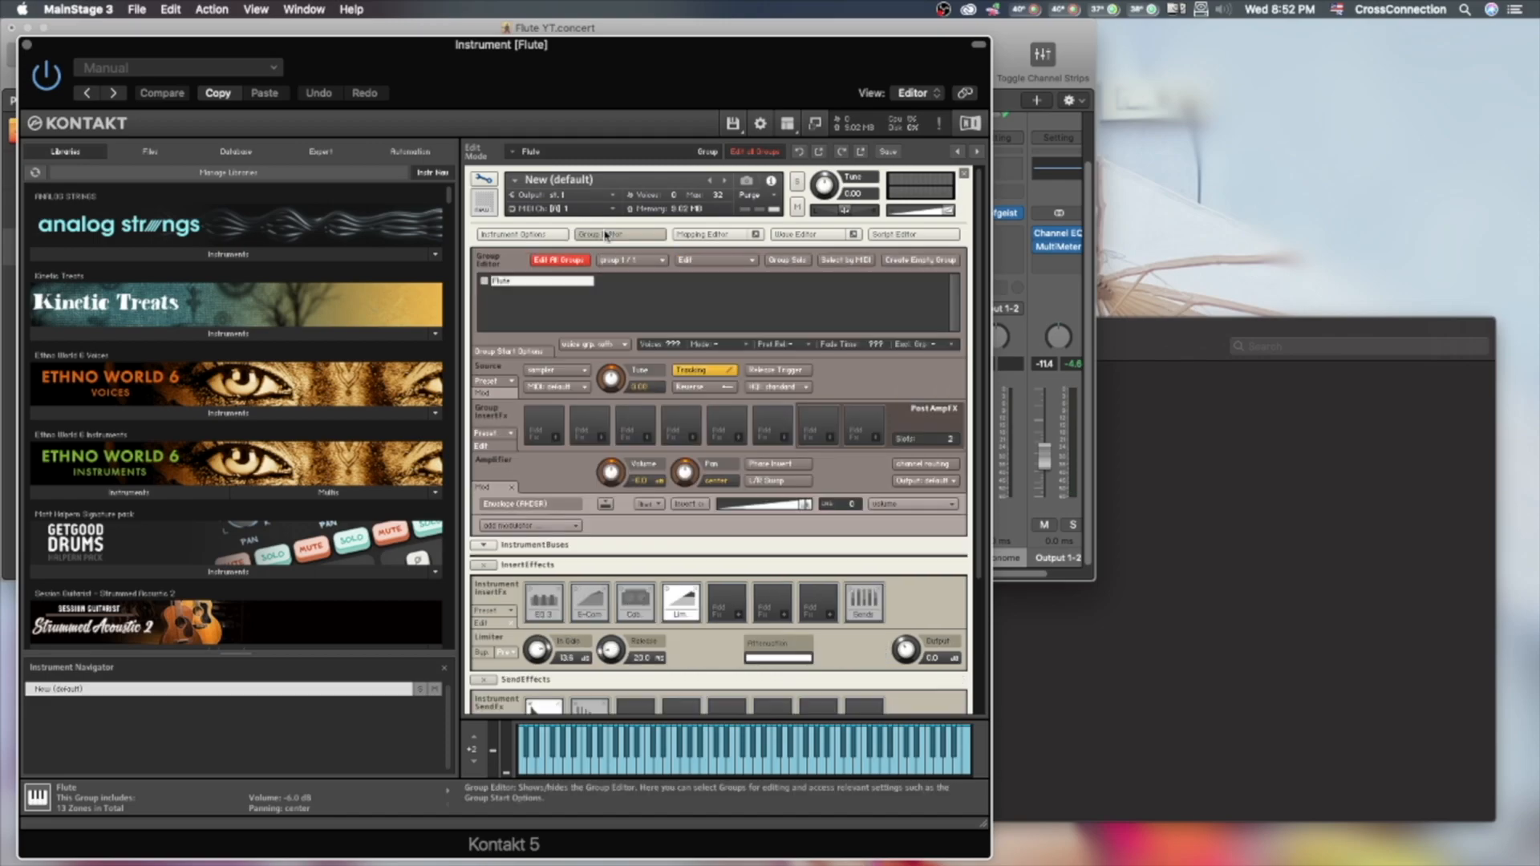
{"action": "right_click", "coordinate": [543, 280]}
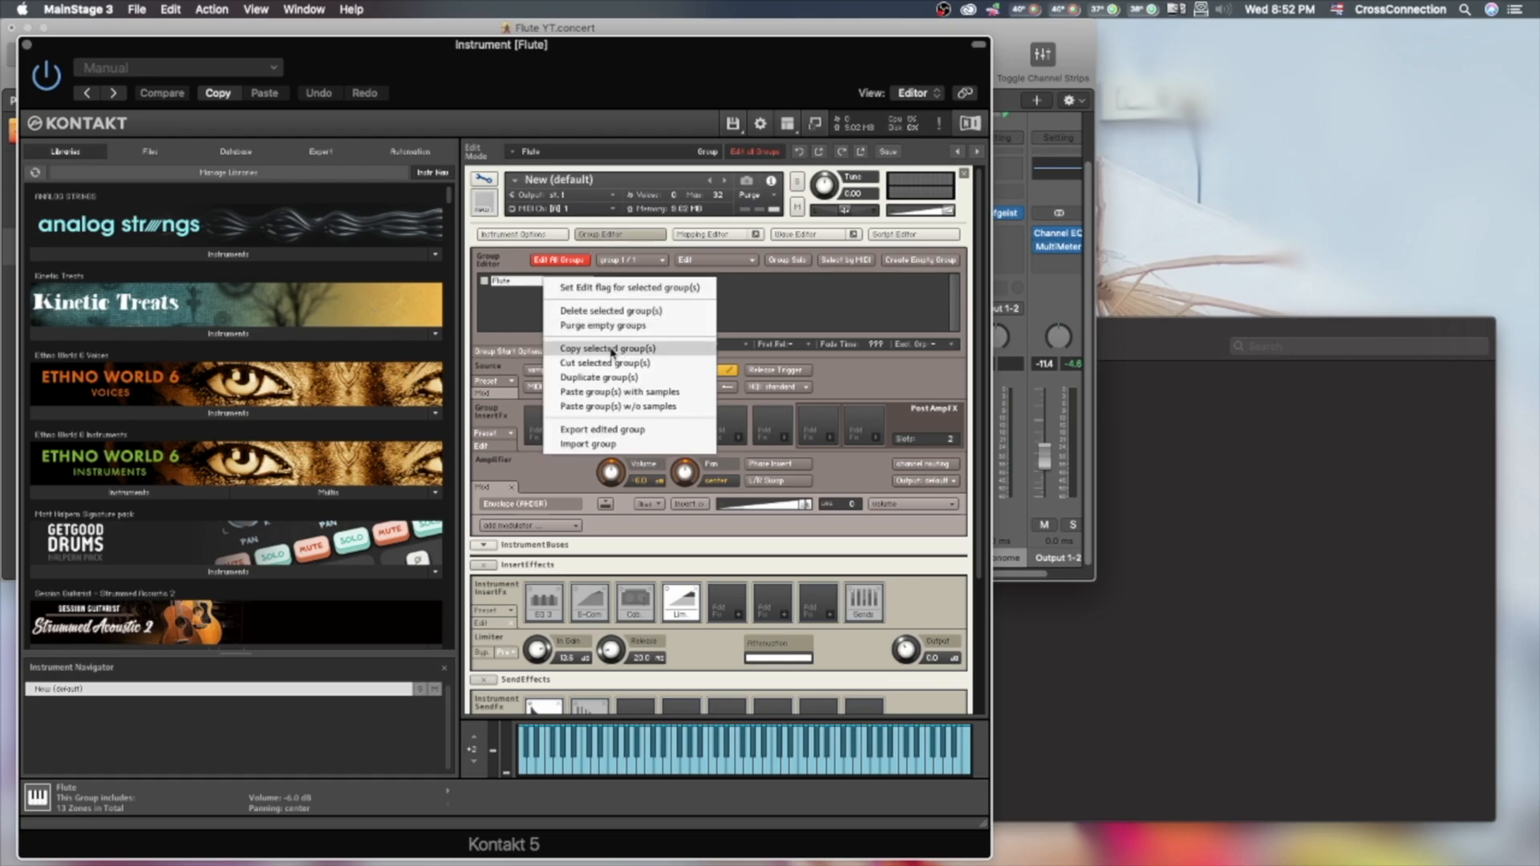
{"action": "left_click", "coordinate": [611, 377]}
{"action": "left_click", "coordinate": [642, 282]}
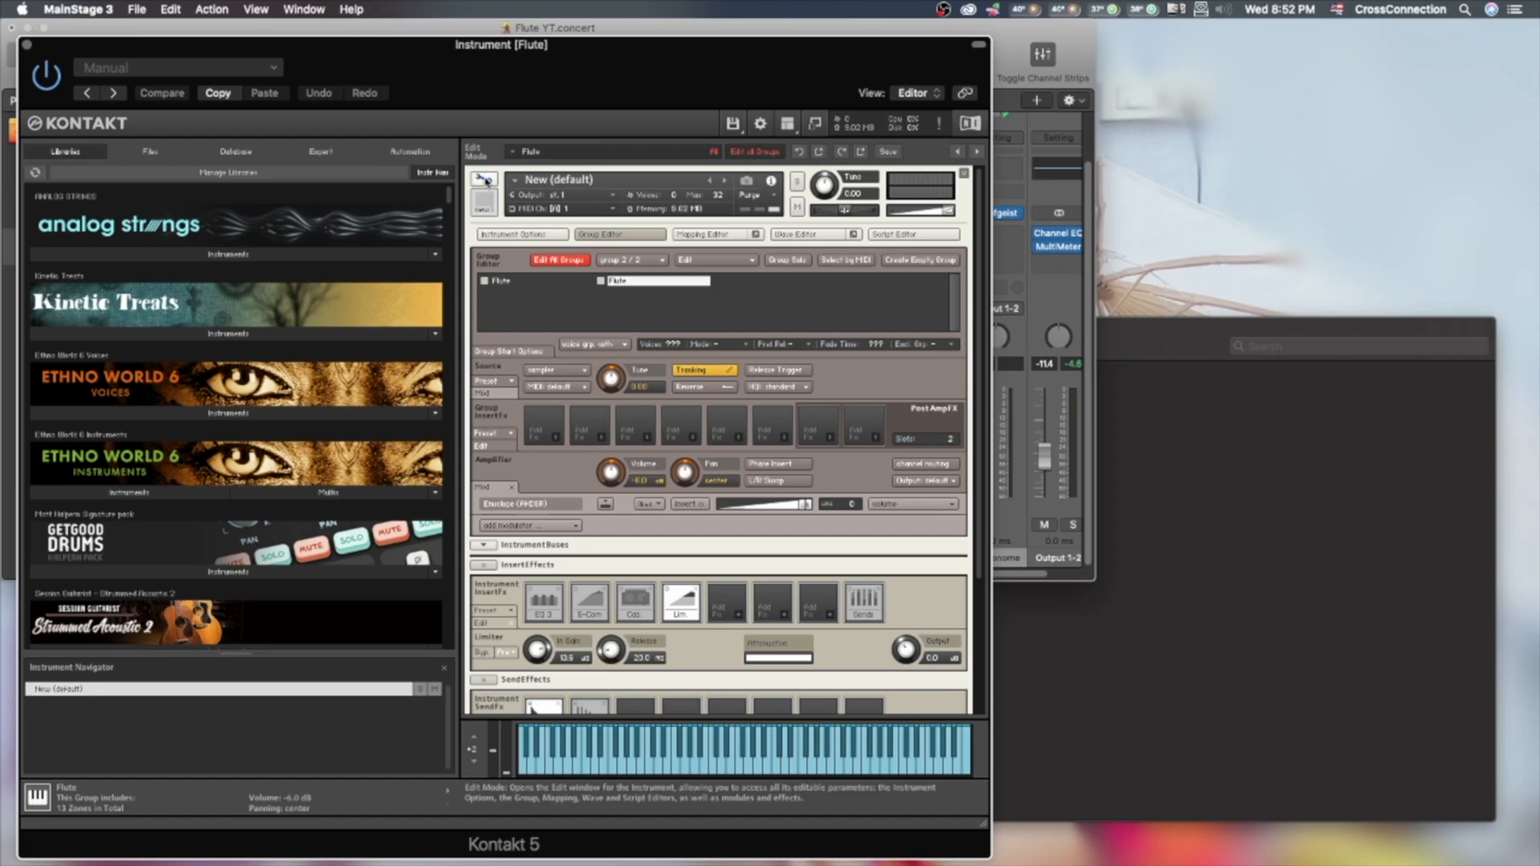
{"action": "left_click", "coordinate": [485, 179]}
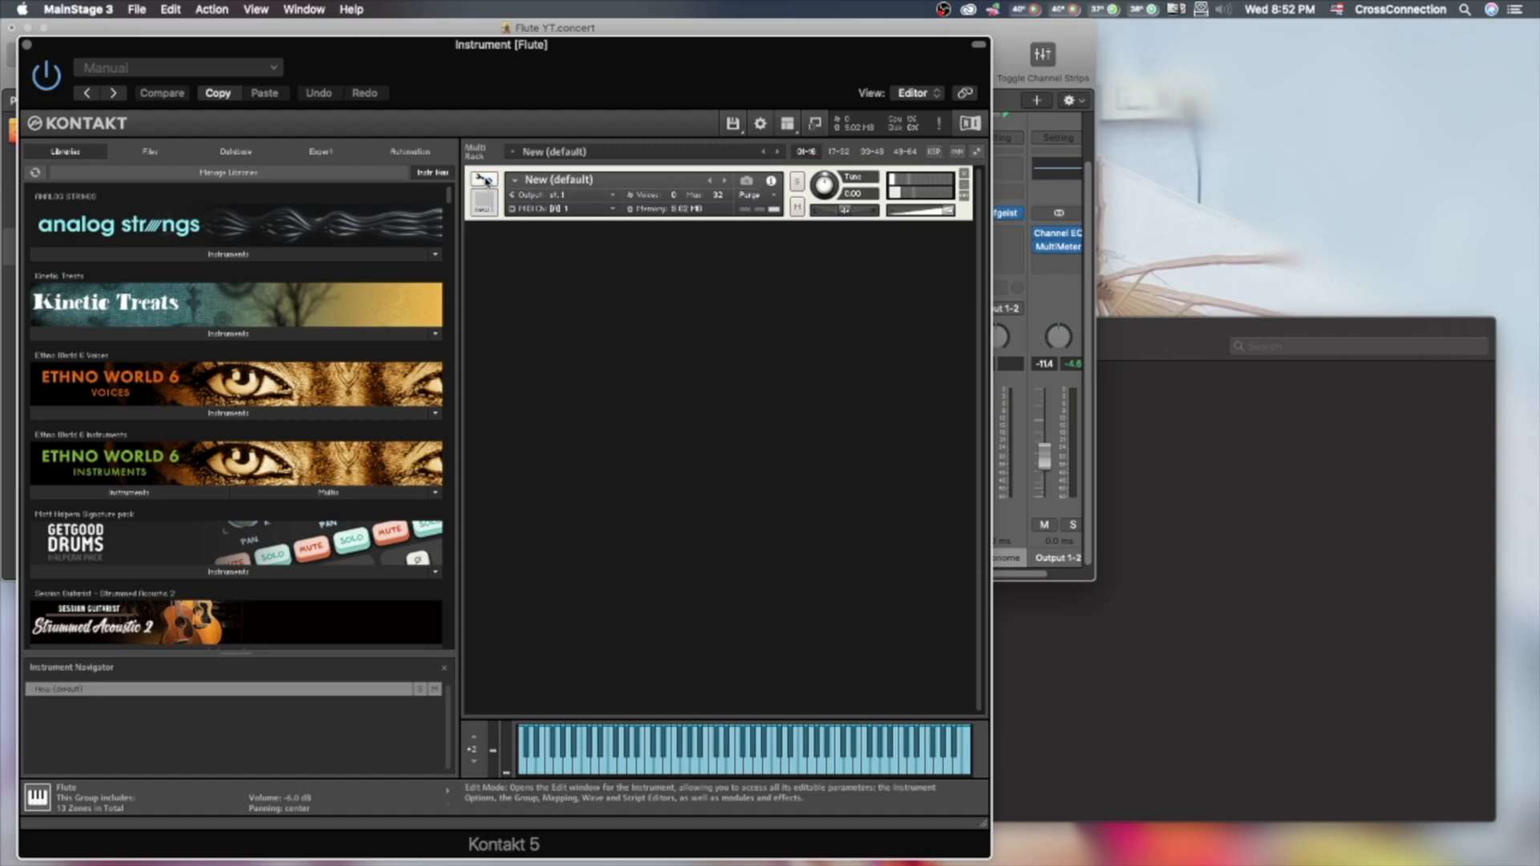
Close the flute instrument's window and open the Kontakt 5 instrument on the 071-erhu violin channel strip.
{"action": "left_click", "coordinate": [28, 45]}
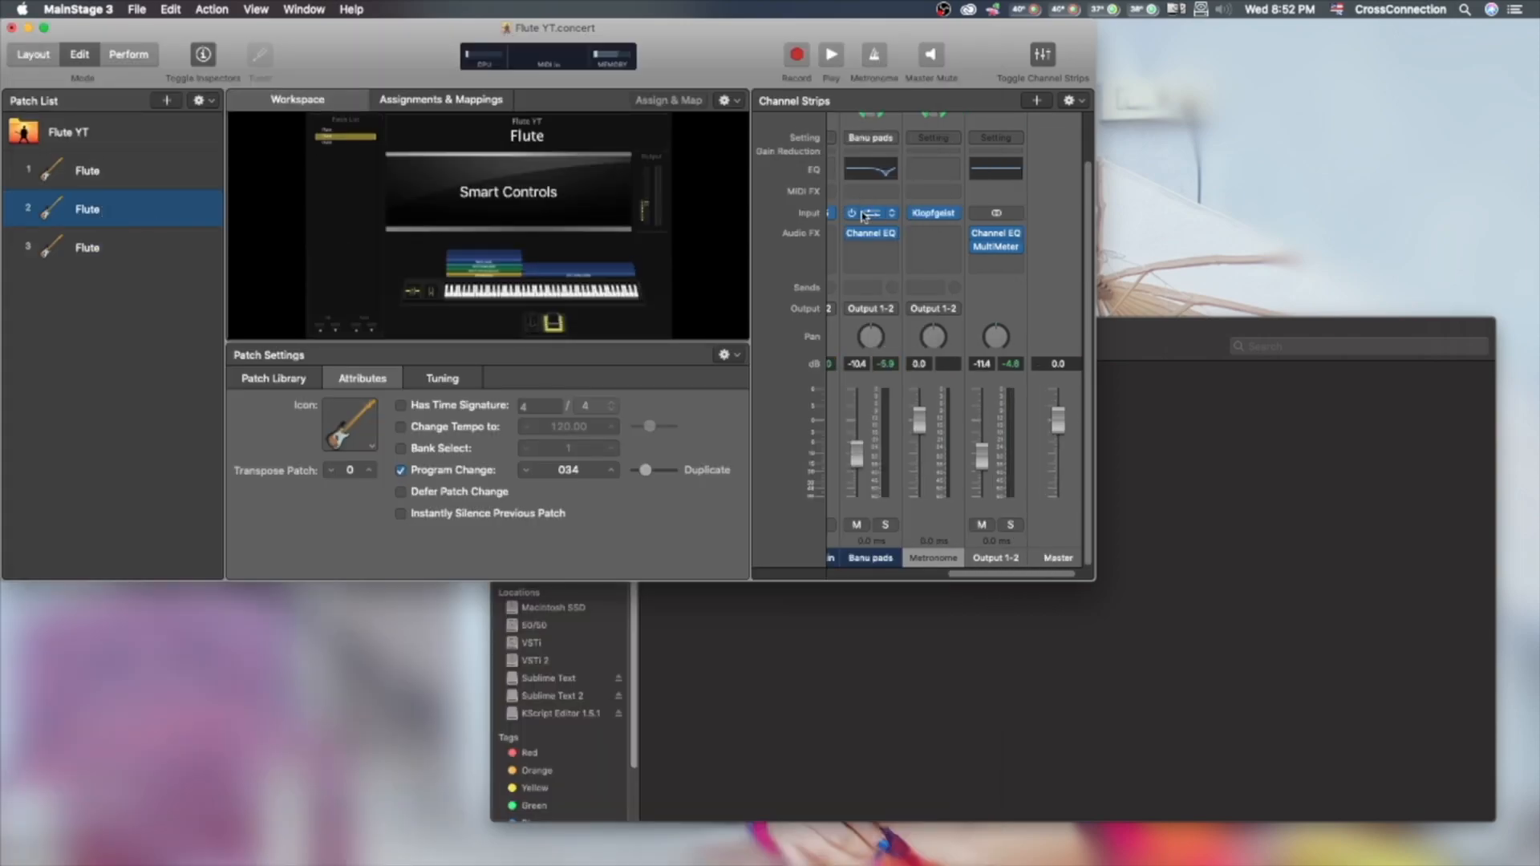
{"action": "left_click_drag", "start_coordinate": [1005, 575], "coordinate": [904, 579]}
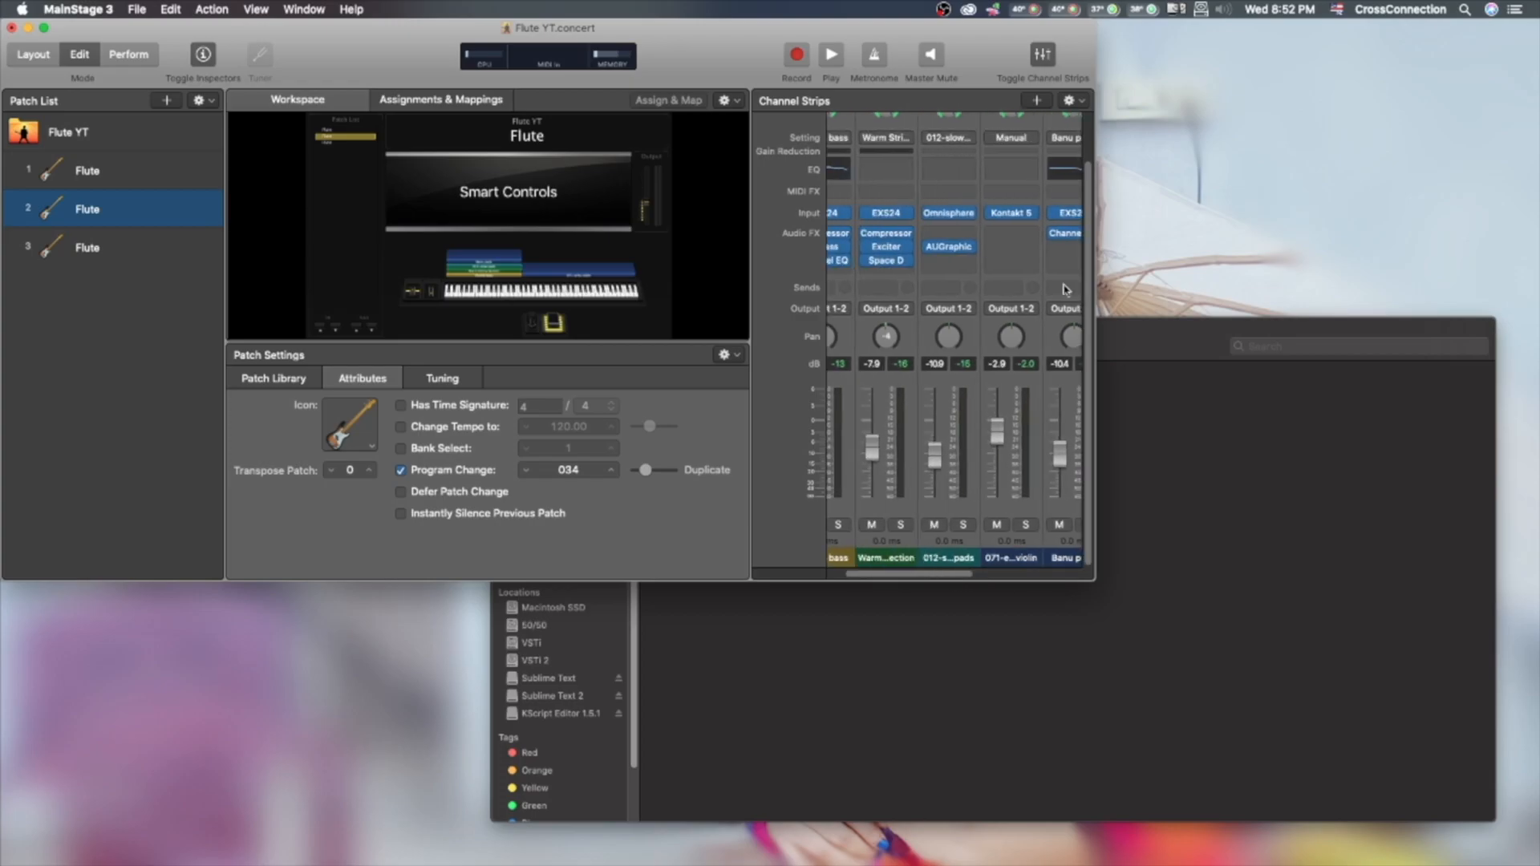
{"action": "left_click", "coordinate": [1015, 219]}
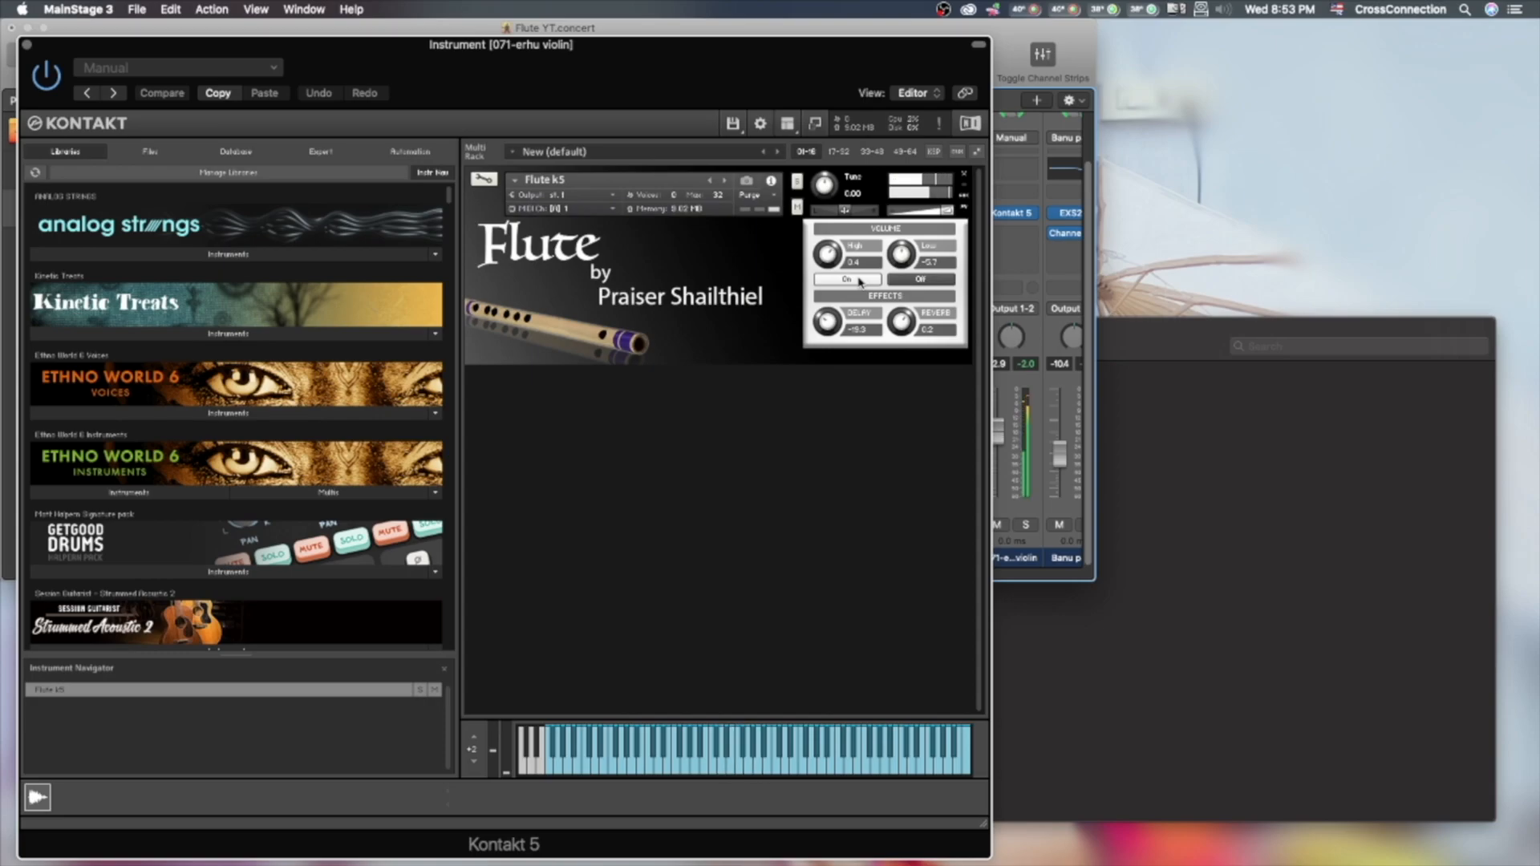
Switch on the Low layer of the Flute k5 instrument and toggle its High layer off and back on.
{"action": "left_click", "coordinate": [909, 281]}
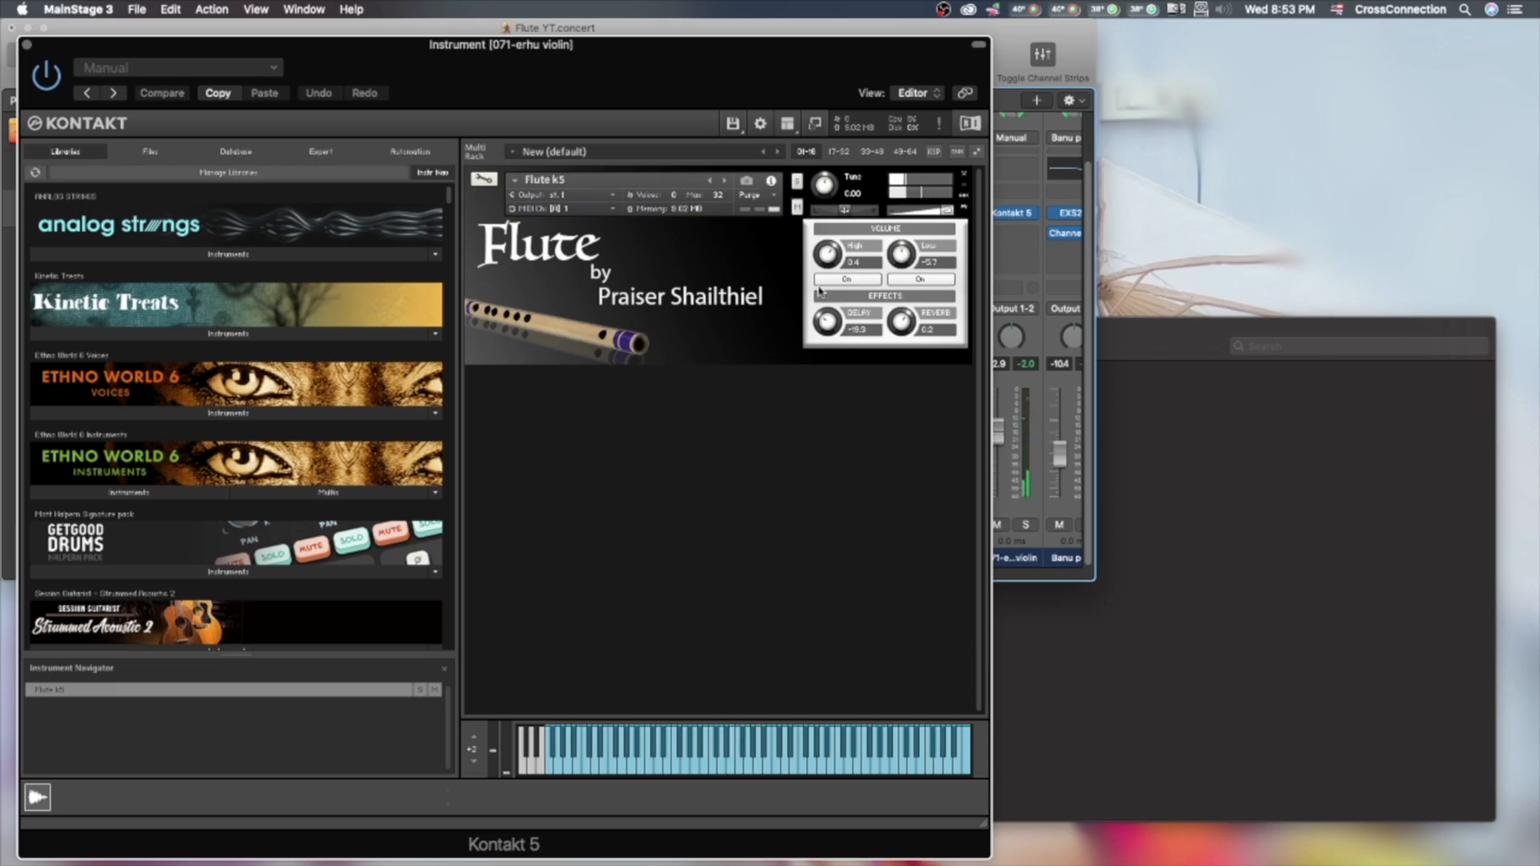
{"action": "left_click", "coordinate": [848, 281]}
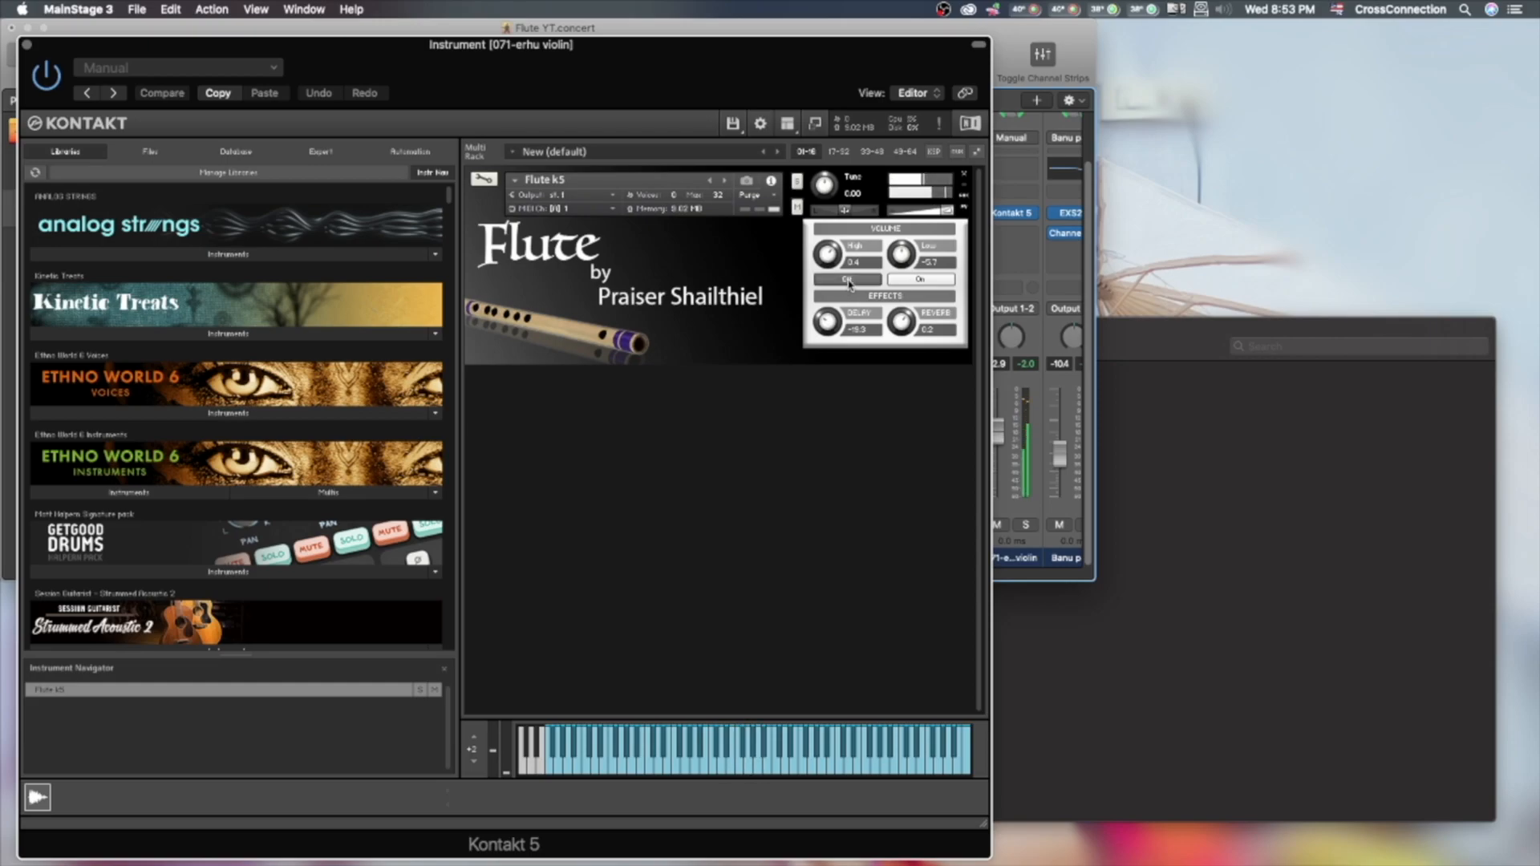
{"action": "left_click", "coordinate": [849, 282]}
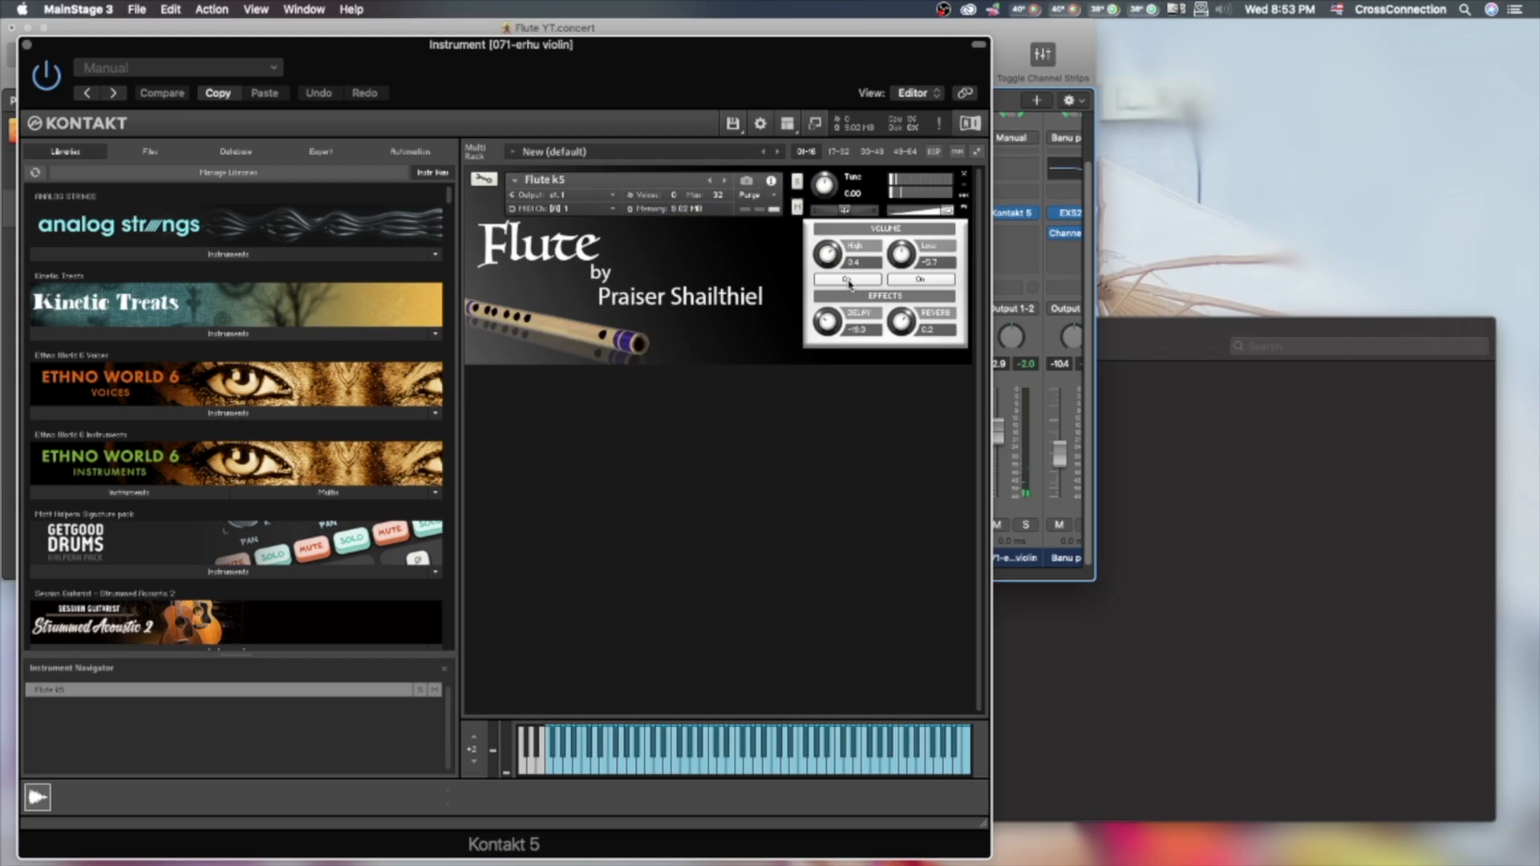